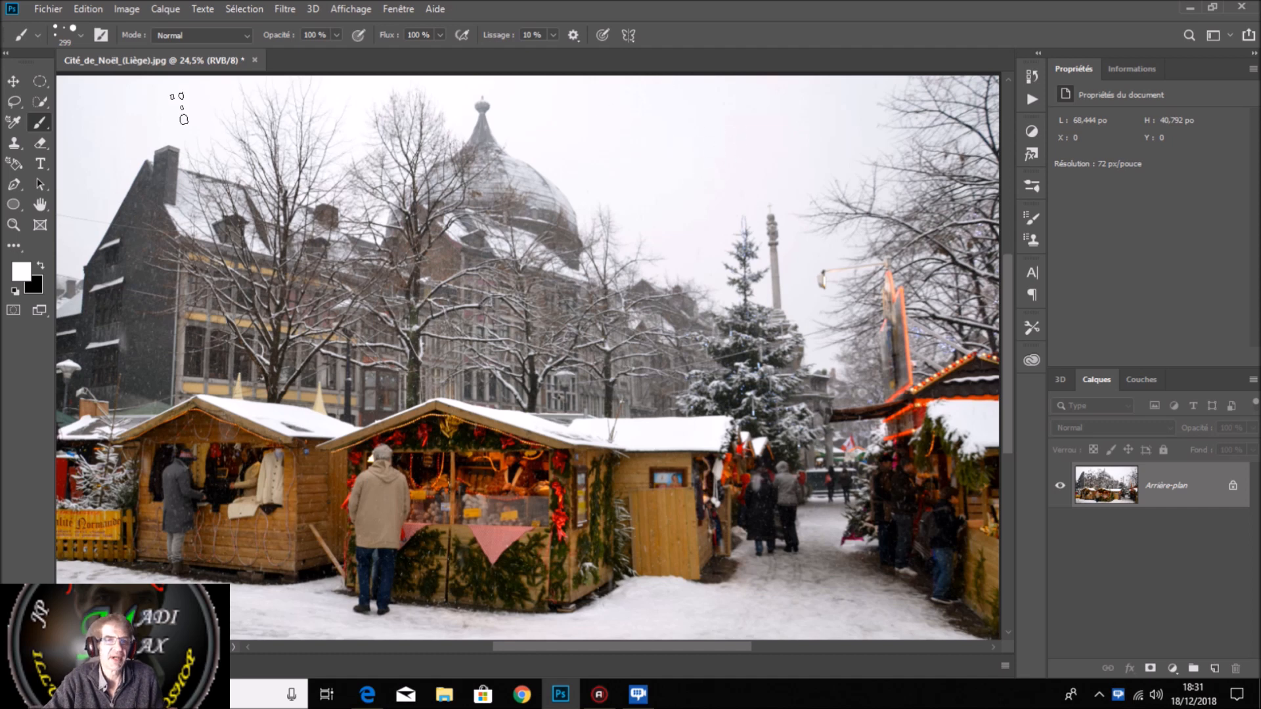
# Step: Reset the Brush tool to its default settings and enlarge the brush to 340 px
pyautogui.click(35, 36)
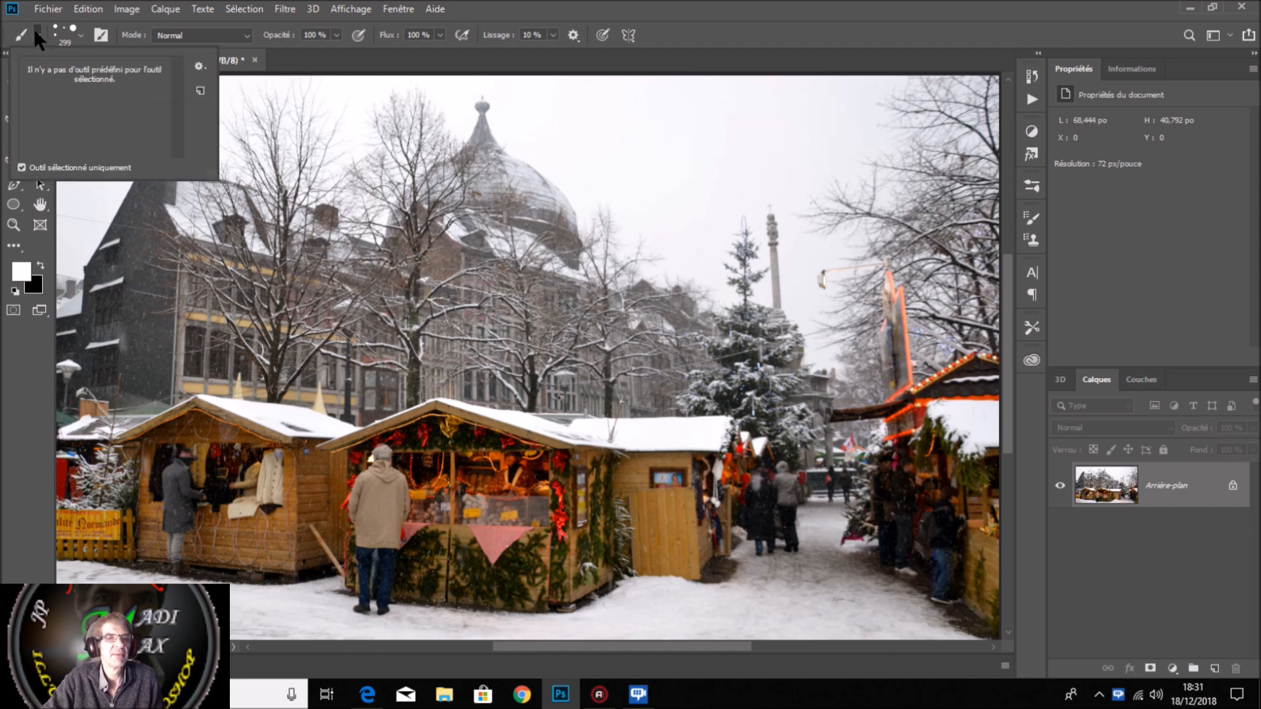
pyautogui.click(196, 67)
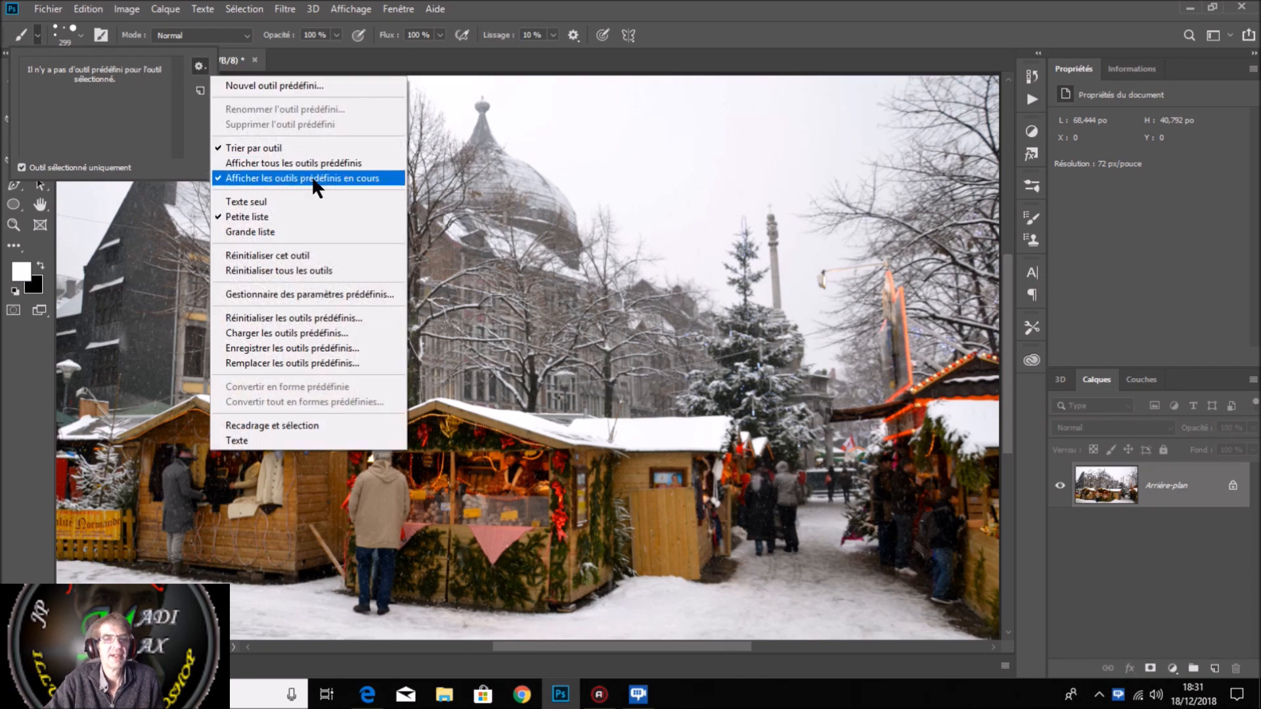
pyautogui.click(315, 256)
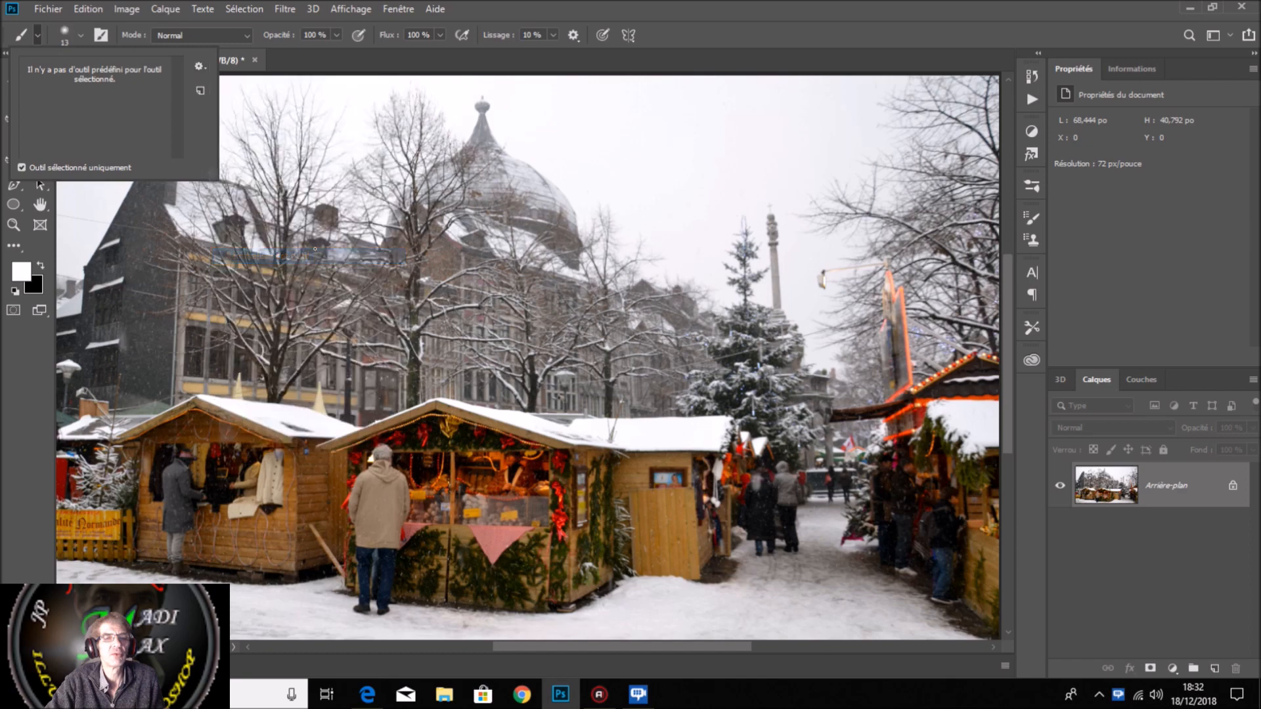
pyautogui.moveTo(384, 252); pyautogui.dragTo(430, 277)
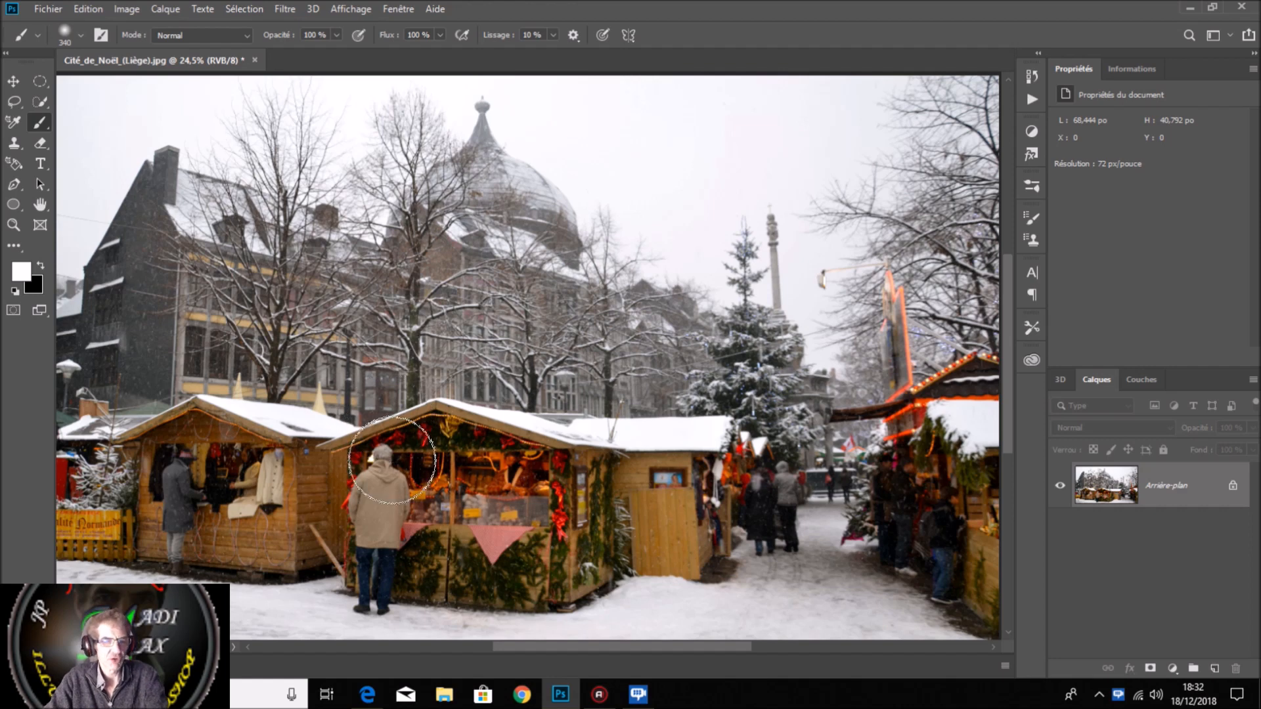
# Step: Quick-select the man in the beige coat, subtract the stall area caught beside him, and check the selection in mask mode
pyautogui.click(40, 102)
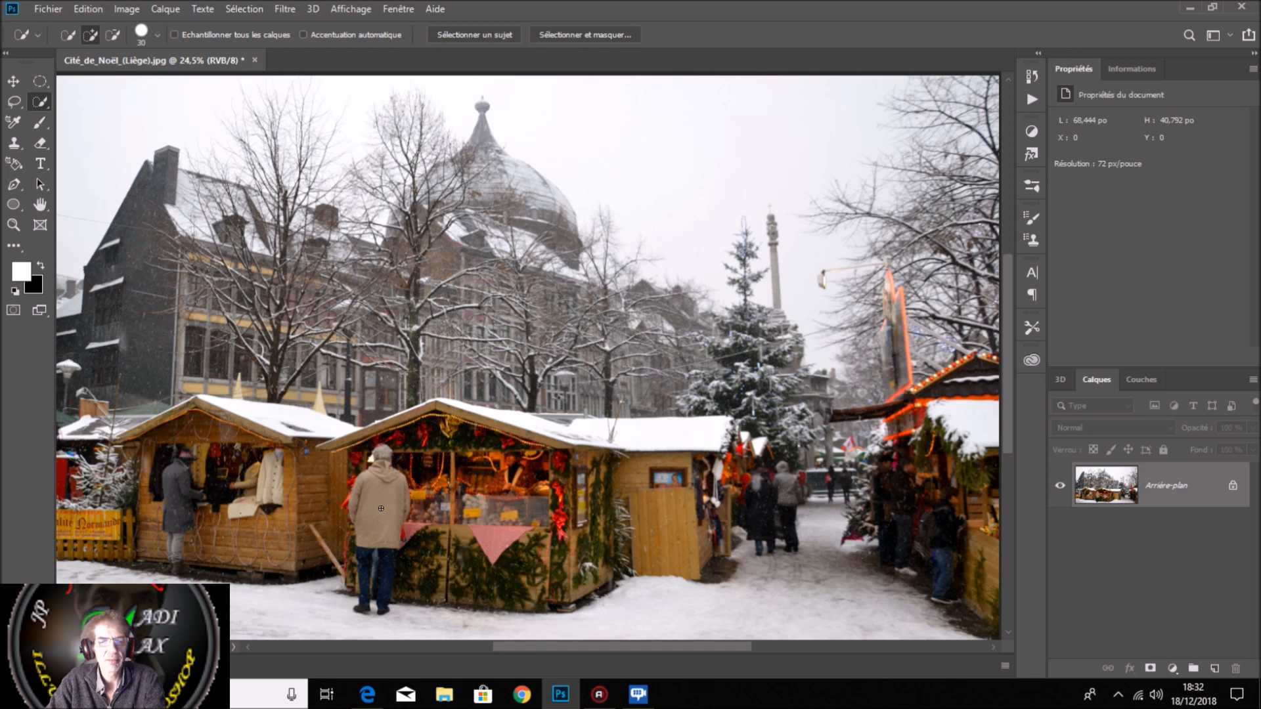
pyautogui.moveTo(375, 506)
pyautogui.mouseDown()
pyautogui.moveTo(358, 486)
pyautogui.moveTo(394, 525)
pyautogui.moveTo(383, 510)
pyautogui.moveTo(371, 583)
pyautogui.mouseUp()
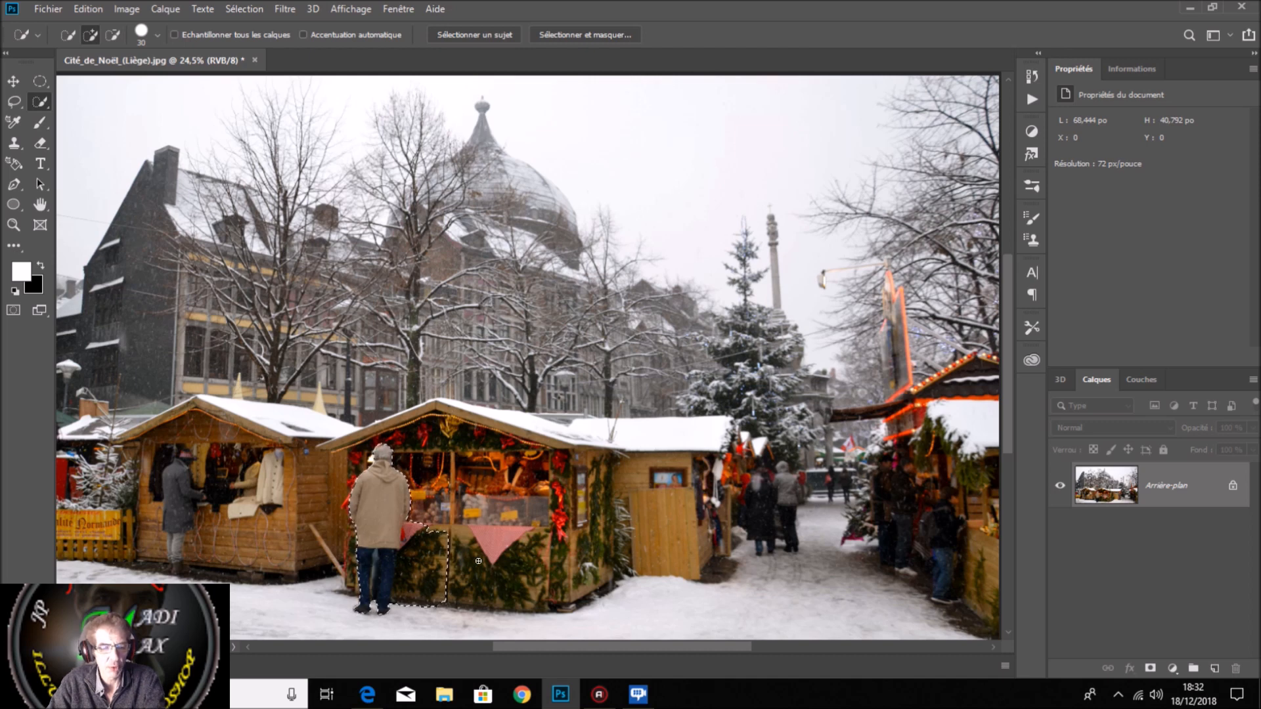
pyautogui.moveTo(450, 574)
pyautogui.mouseDown()
pyautogui.moveTo(431, 525)
pyautogui.moveTo(417, 597)
pyautogui.moveTo(415, 523)
pyautogui.moveTo(427, 597)
pyautogui.mouseUp()
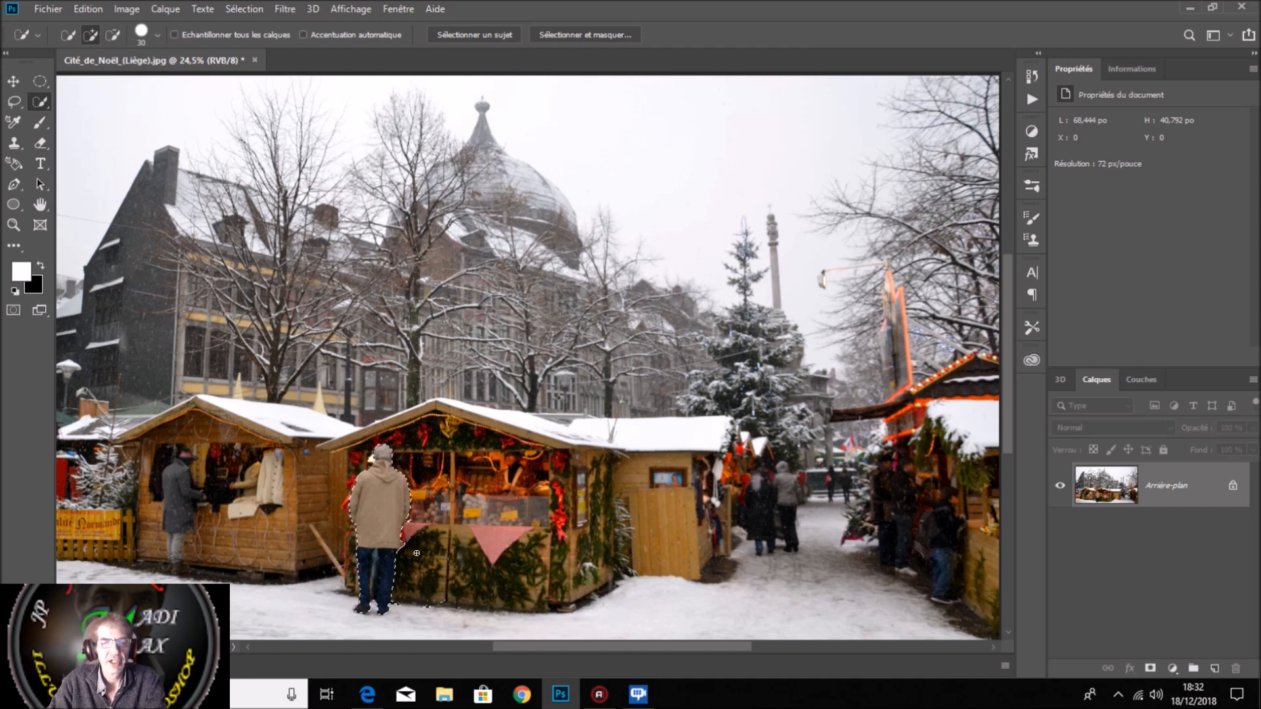
pyautogui.press('alt')
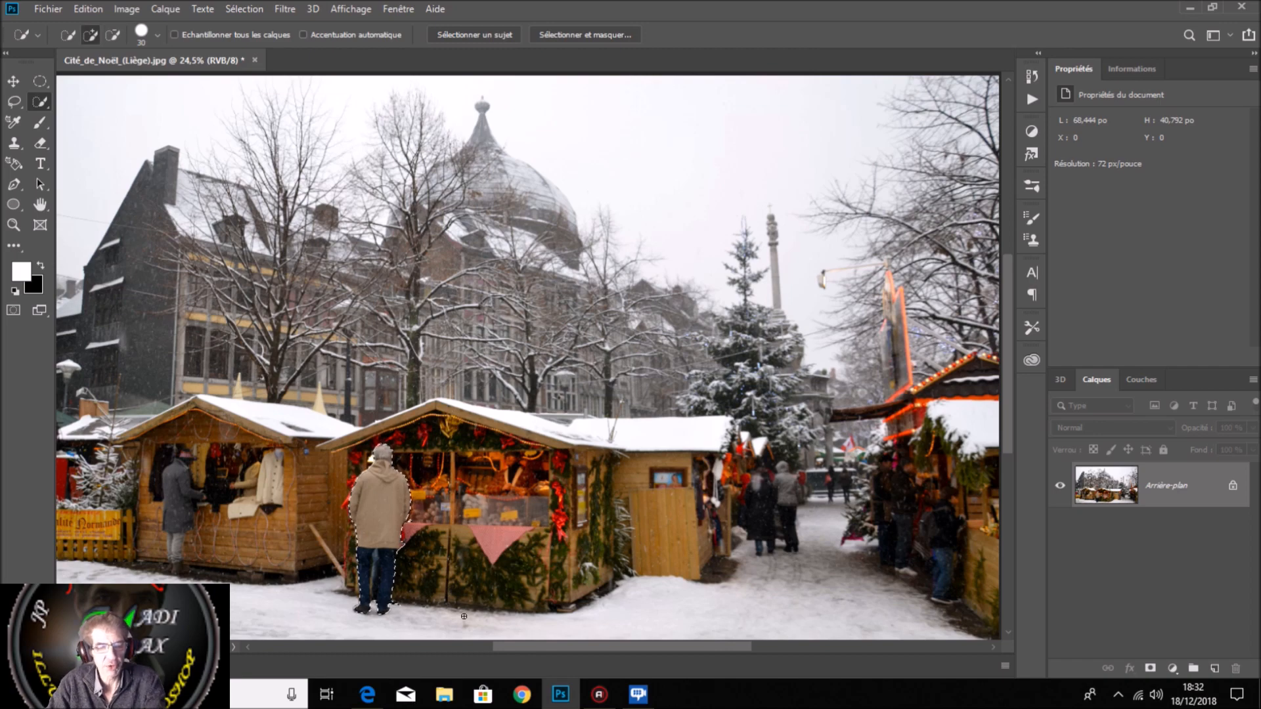
pyautogui.press('q')
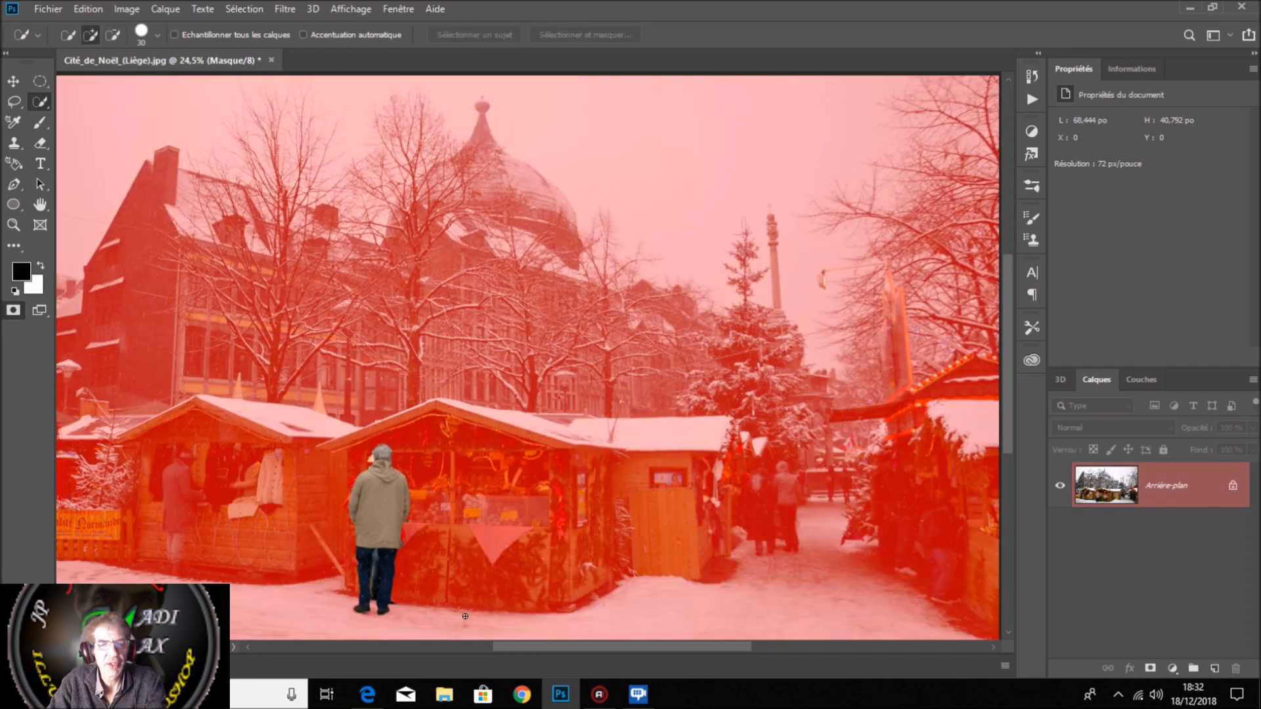
pyautogui.press('q')
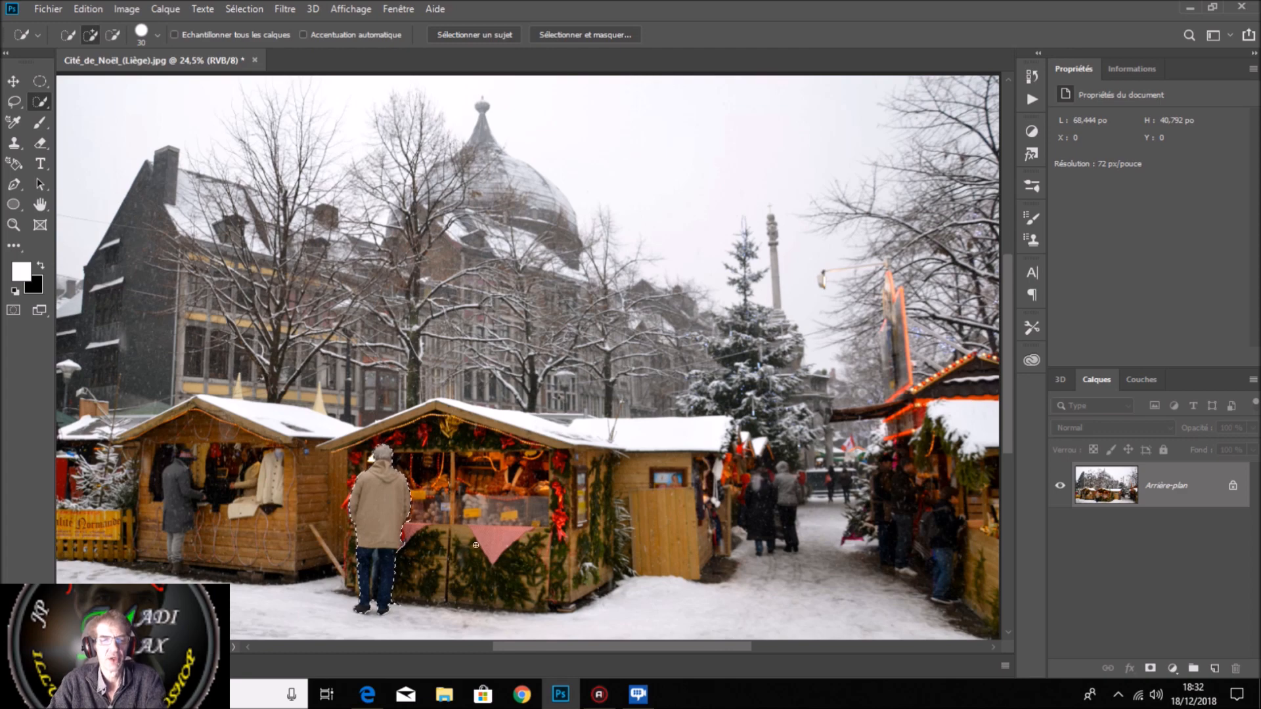
# Step: Expand the selection around the man in the beige coat by 5 pixels
pyautogui.click(244, 7)
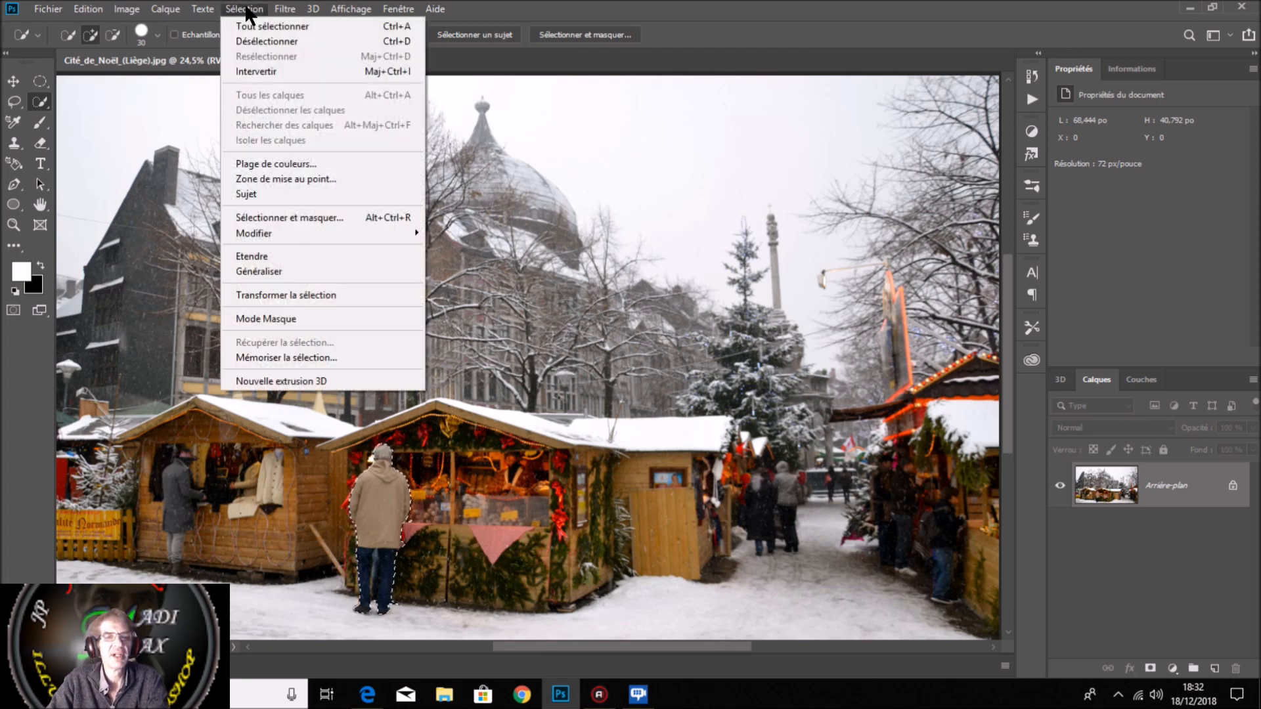
pyautogui.moveTo(281, 238)
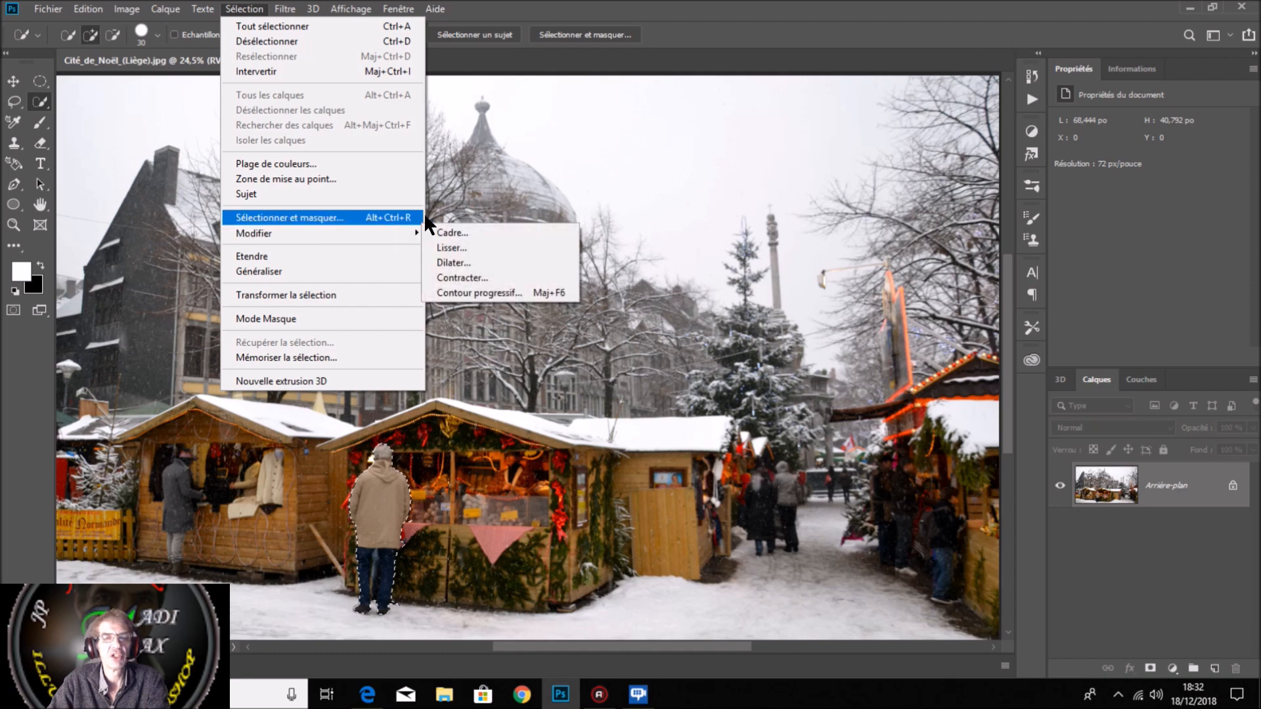
pyautogui.click(483, 262)
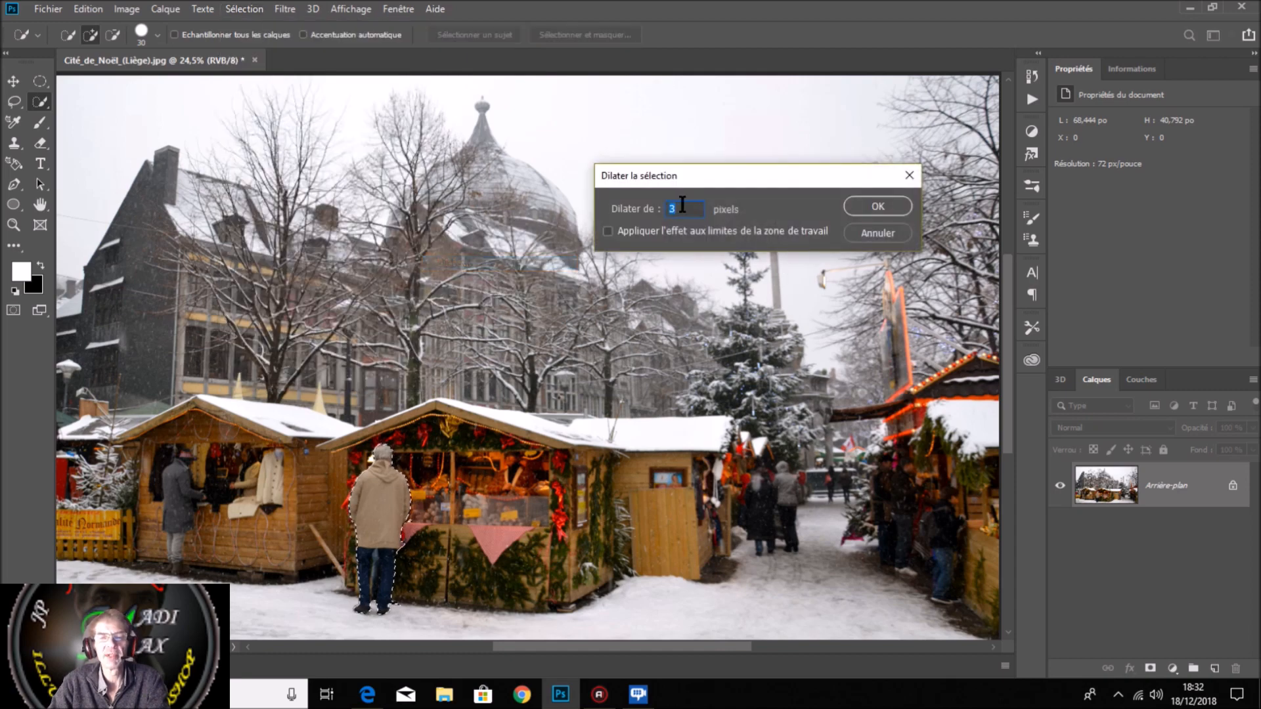
pyautogui.write('5')
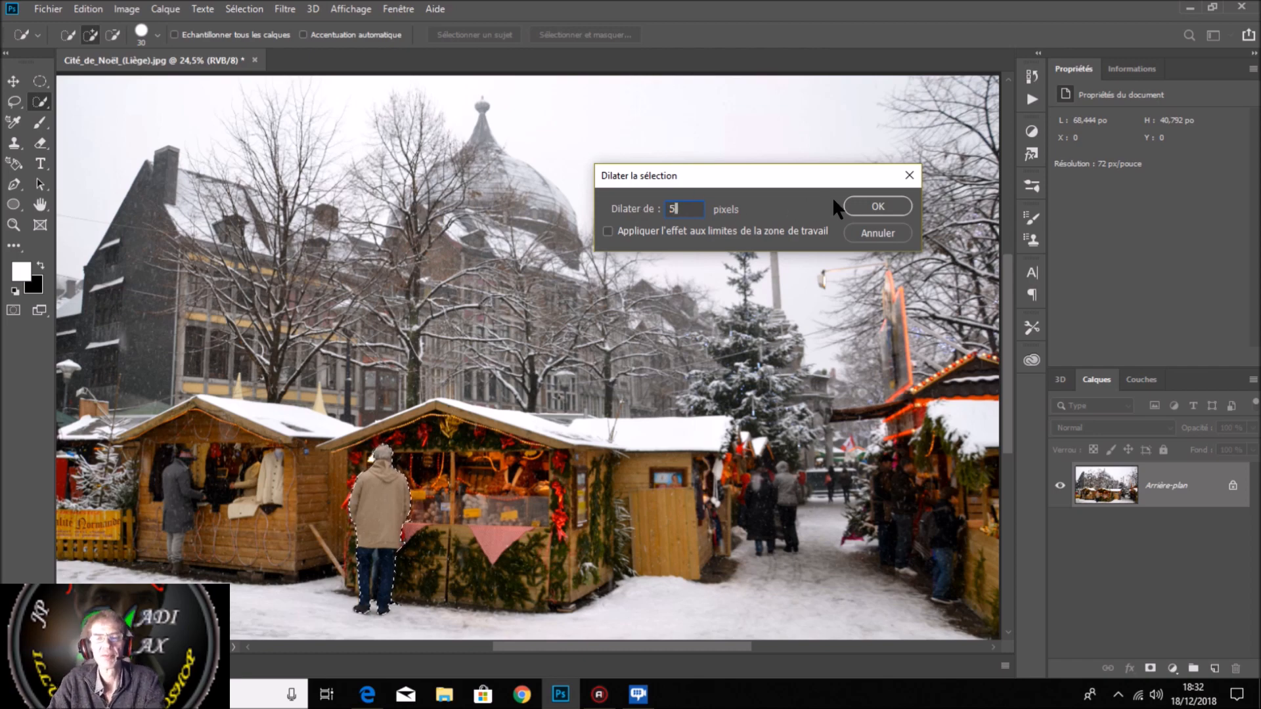
pyautogui.click(887, 205)
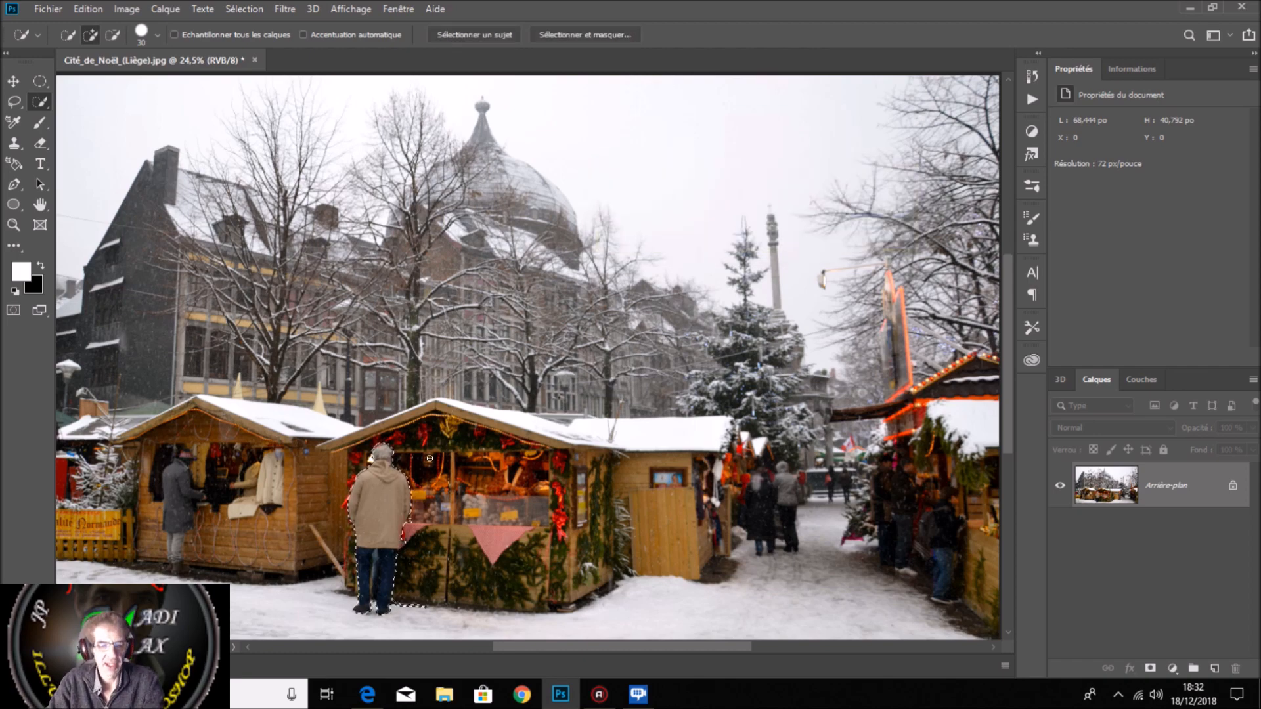
# Step: Examine the expanded selection's outline up close around the man's head and shoulders
pyautogui.scroll(6, 438, 450)
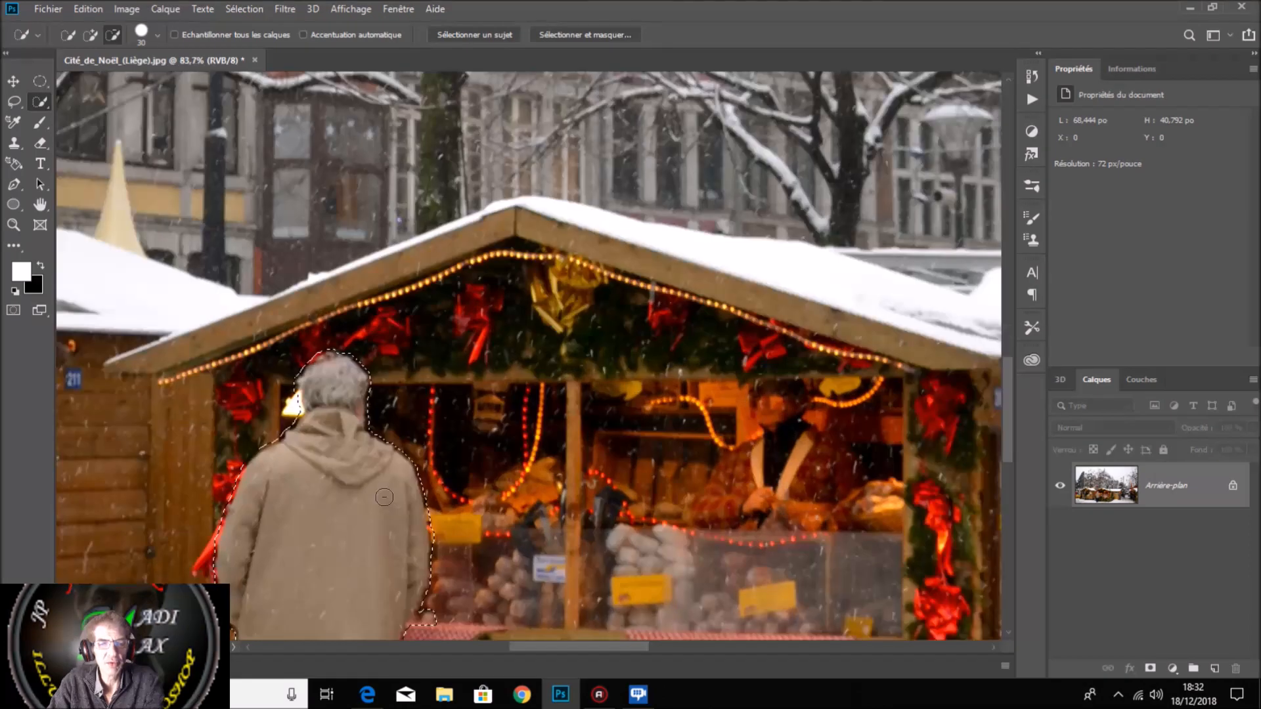
pyautogui.scroll(2, 384, 497)
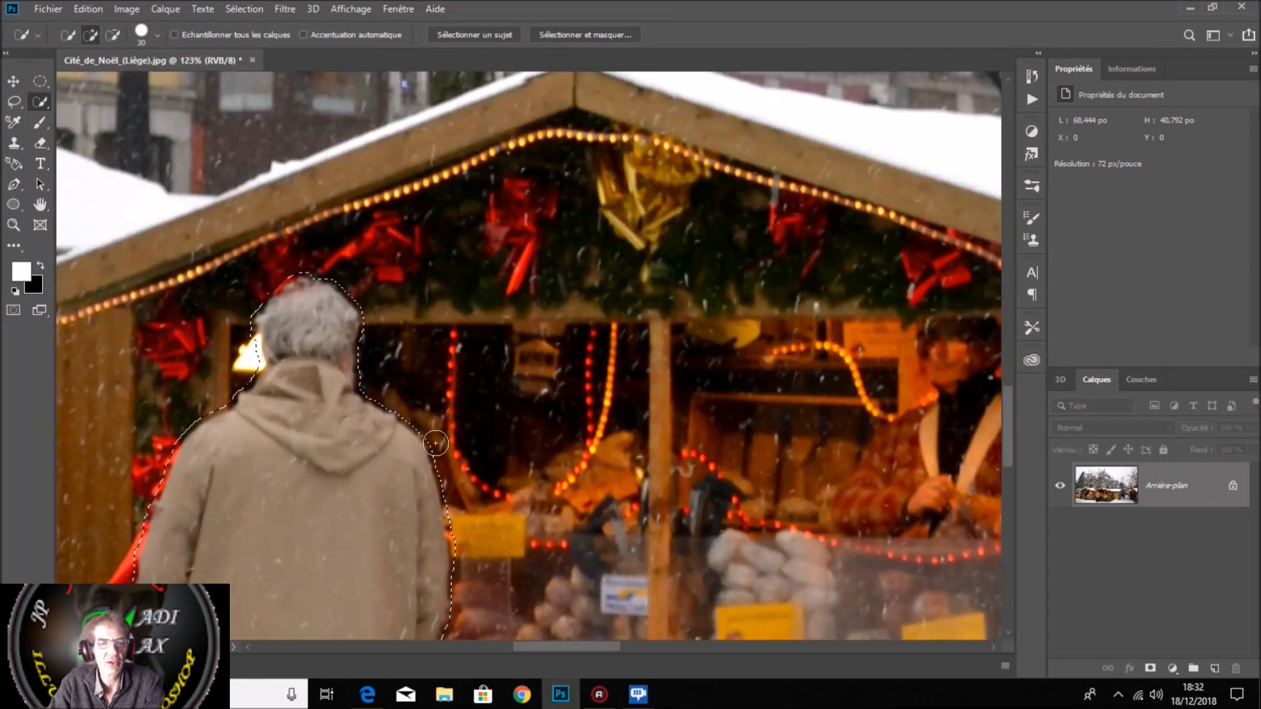
pyautogui.scroll(2, 366, 373)
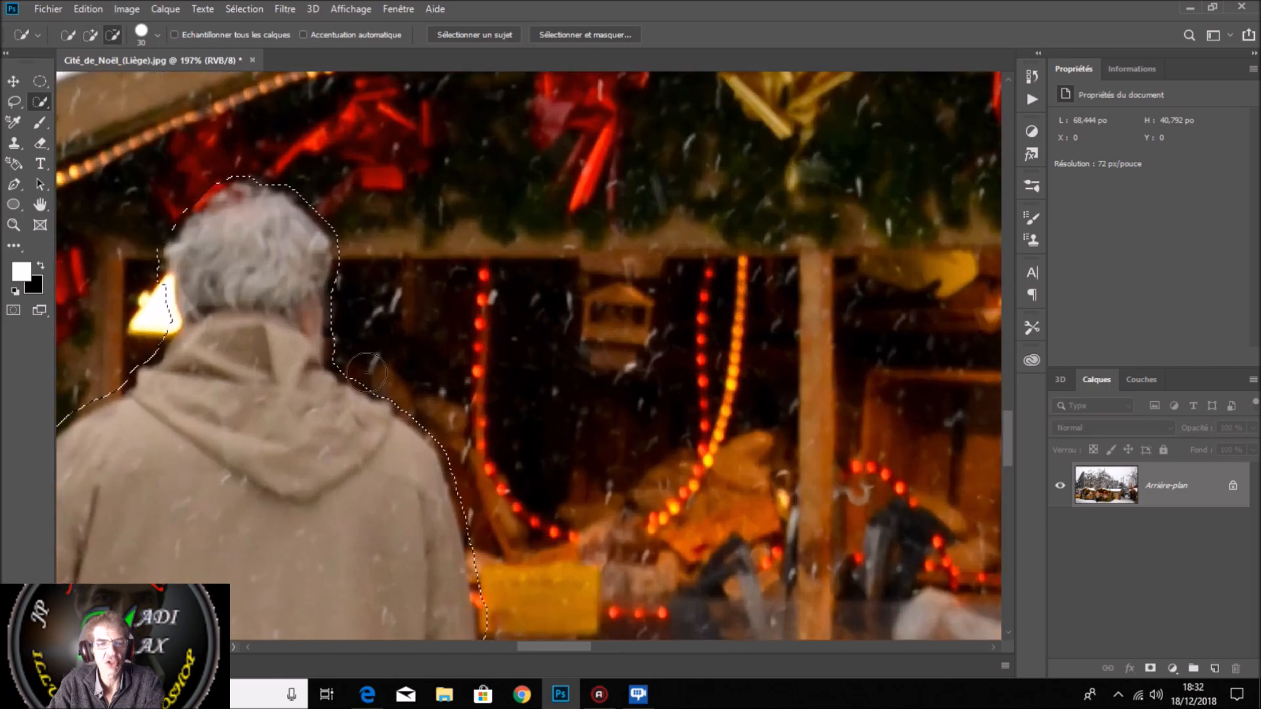
pyautogui.scroll(-5, 367, 373)
pyautogui.scroll(-3, 377, 399)
pyautogui.press('alt')
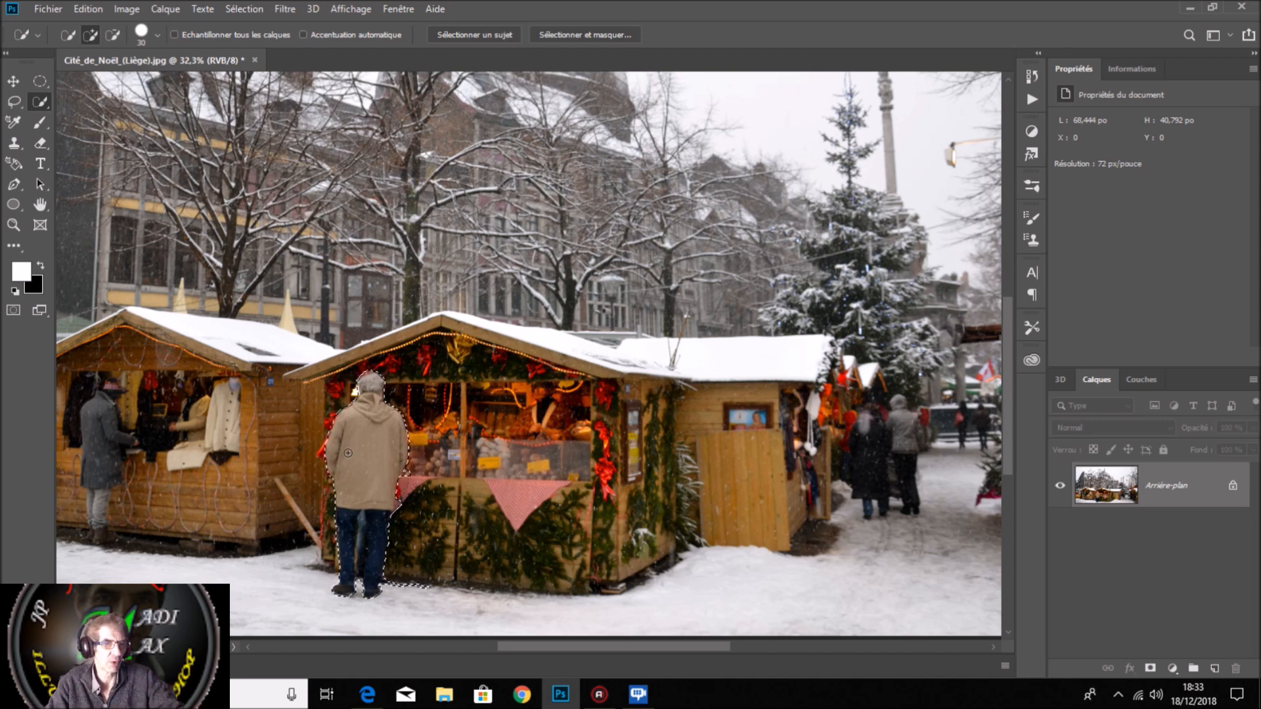
pyautogui.scroll(-1, 394, 440)
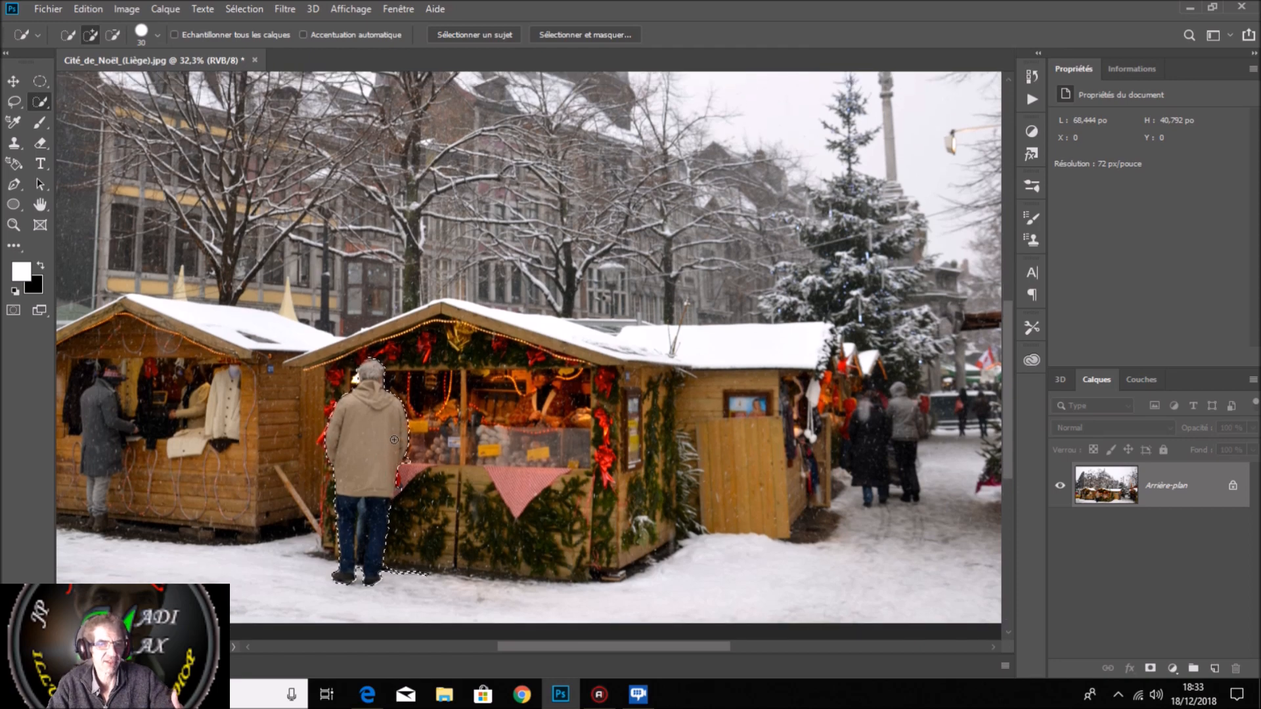
# Step: Fill the selected man using Contenu pris en compte in Normal mode at 100% opacity, and deselect
pyautogui.click(85, 10)
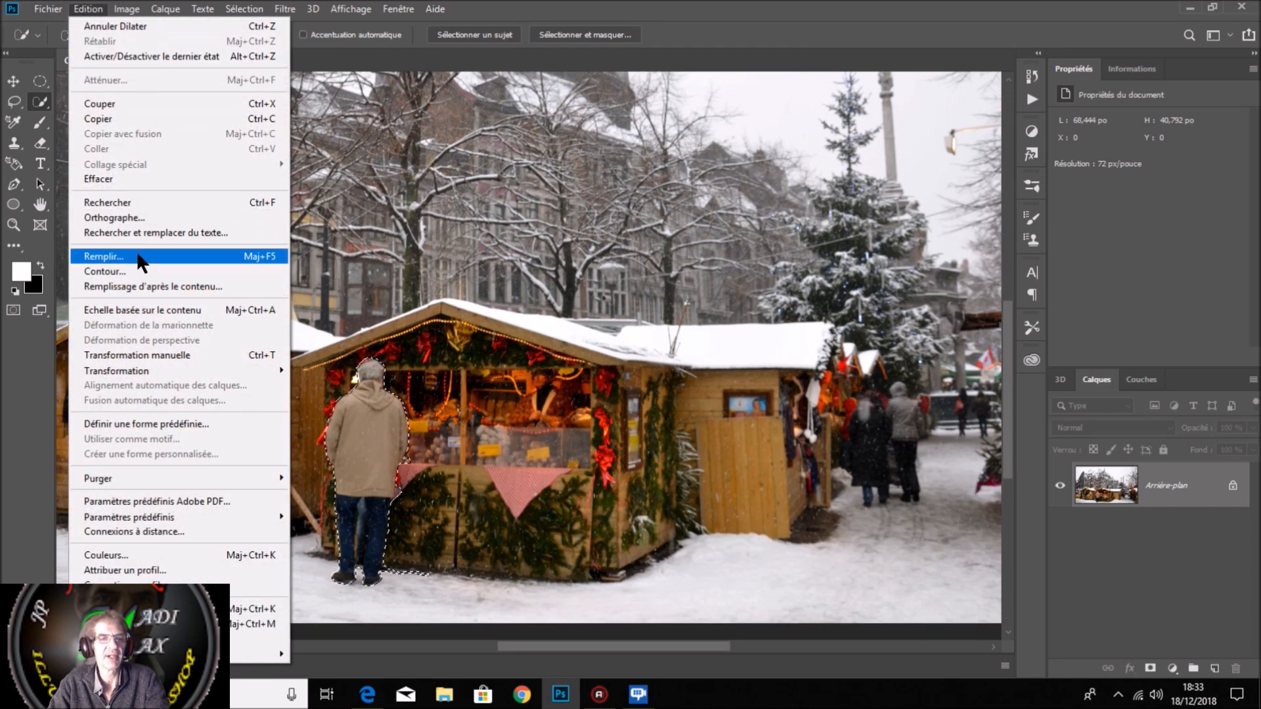
pyautogui.click(105, 256)
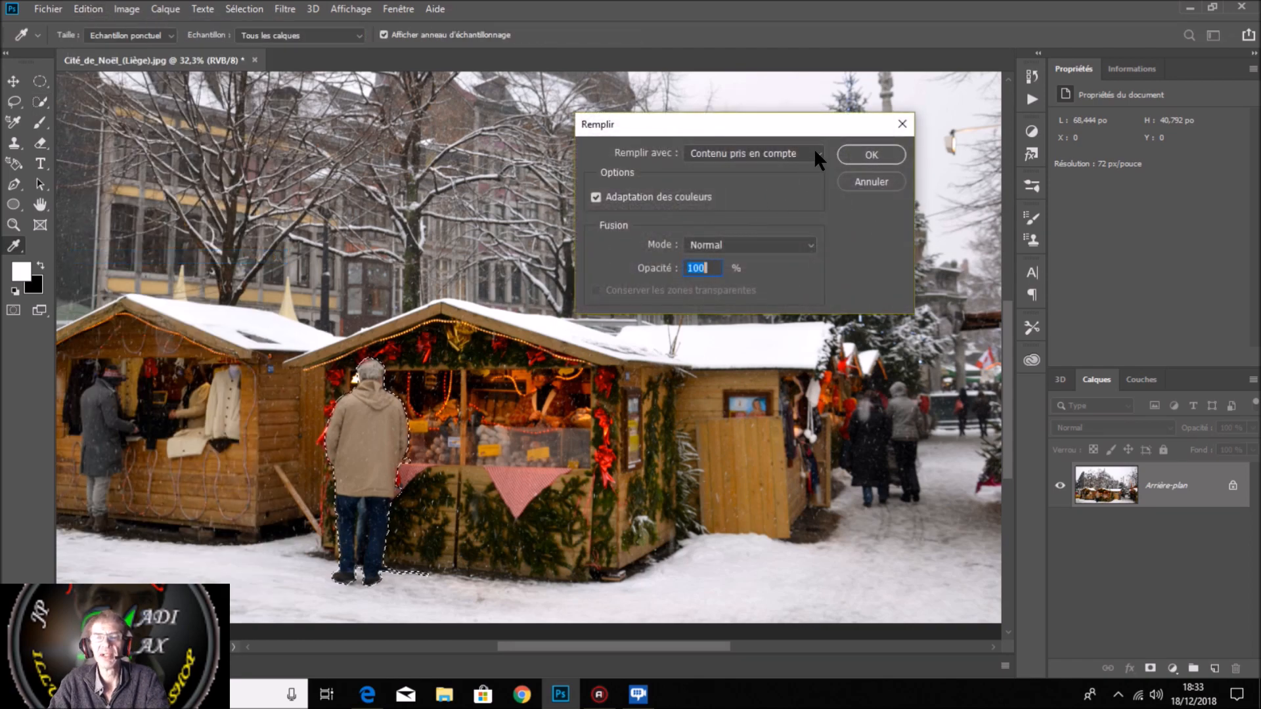
pyautogui.click(814, 150)
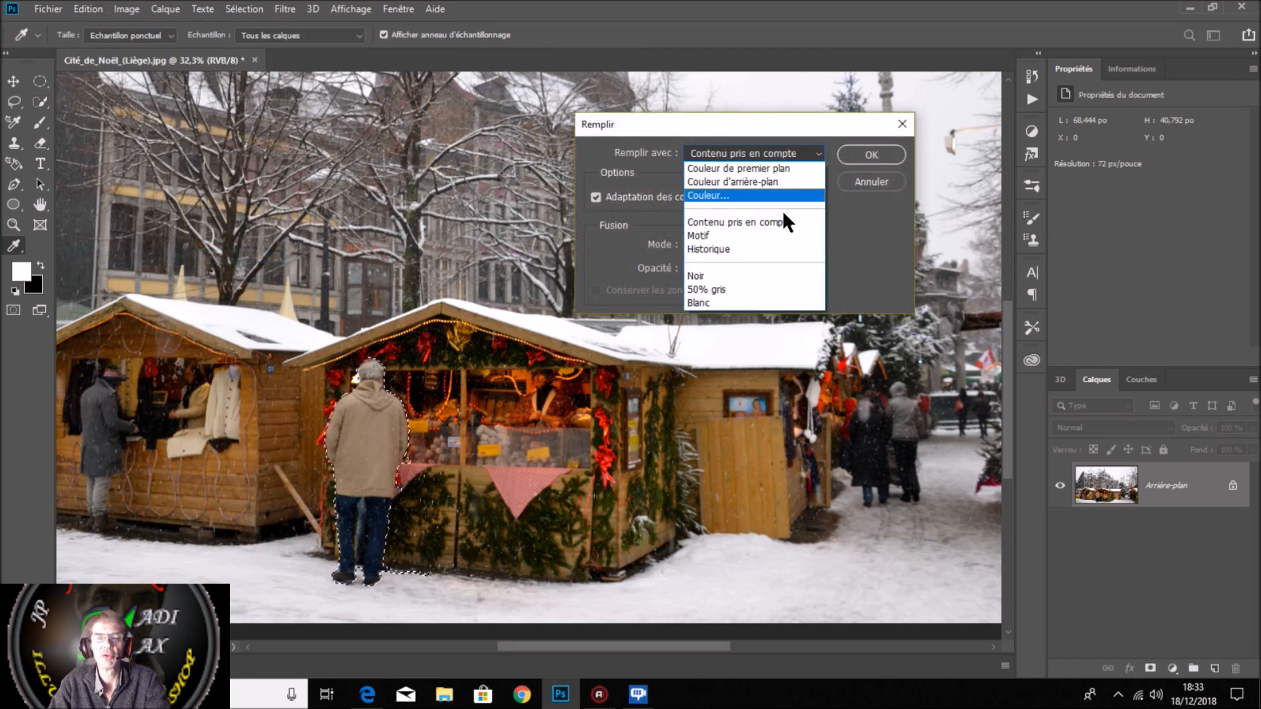
pyautogui.click(792, 221)
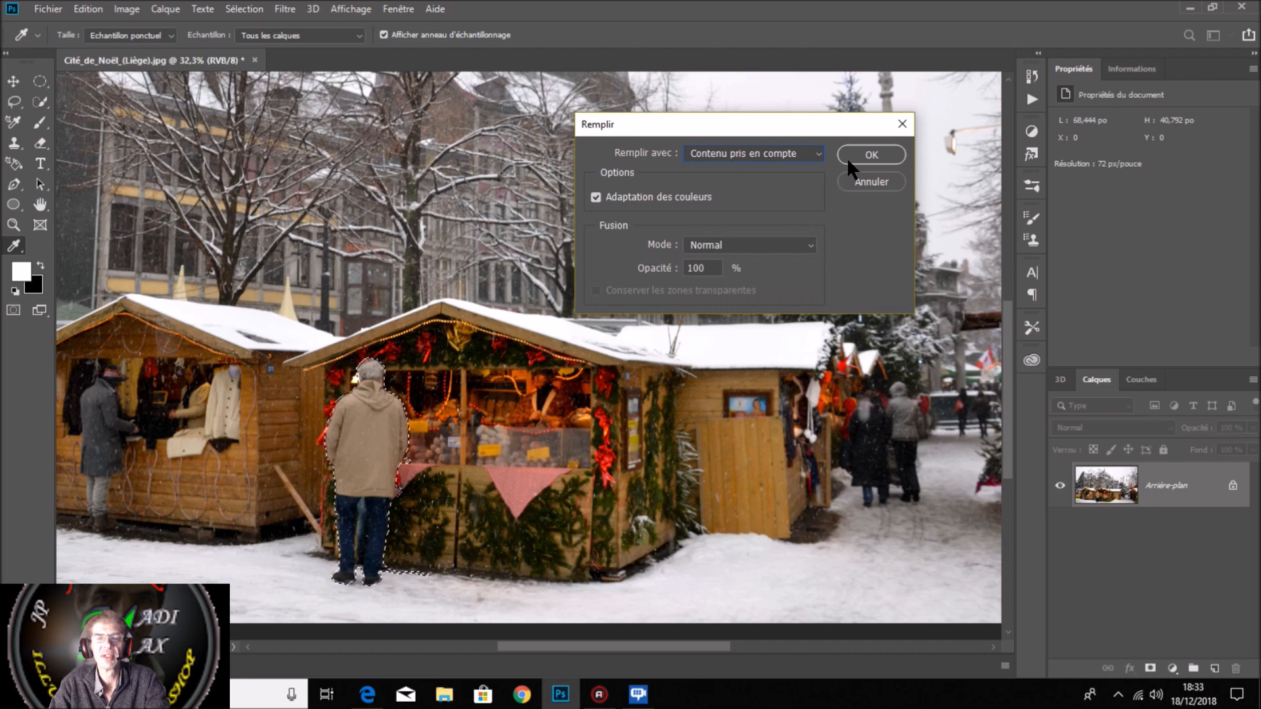
pyautogui.click(868, 155)
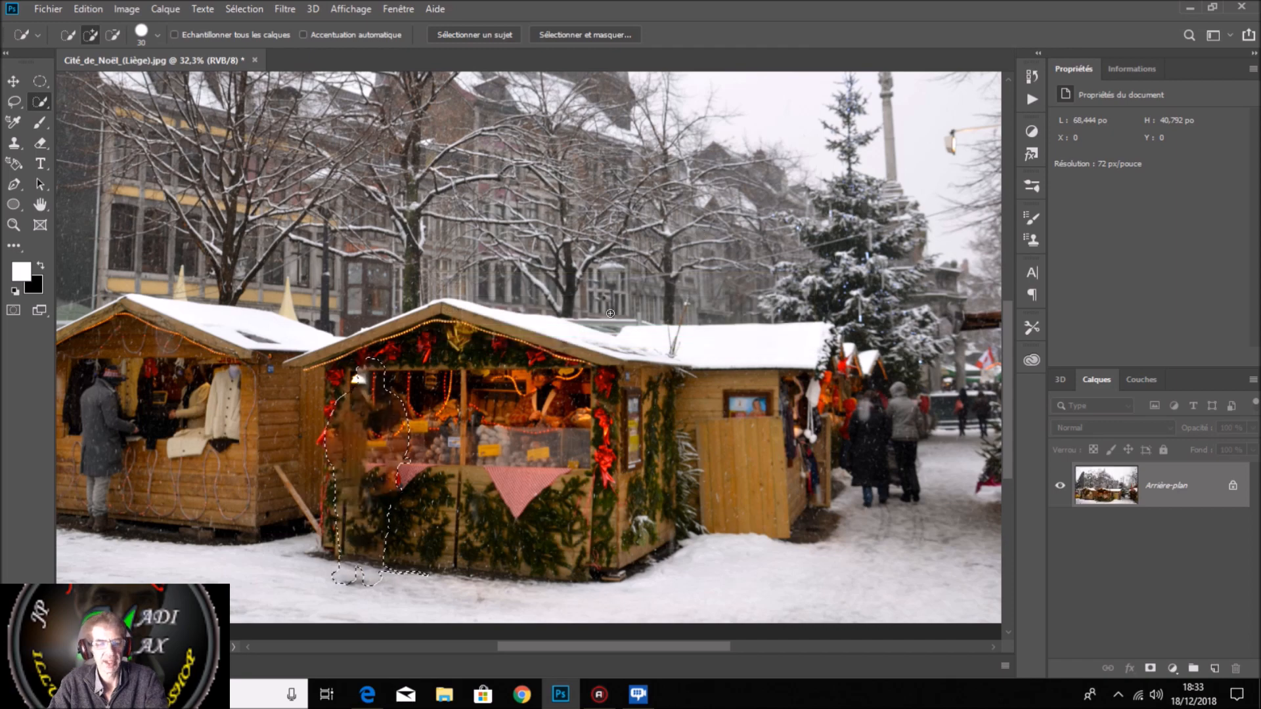
pyautogui.click(243, 8)
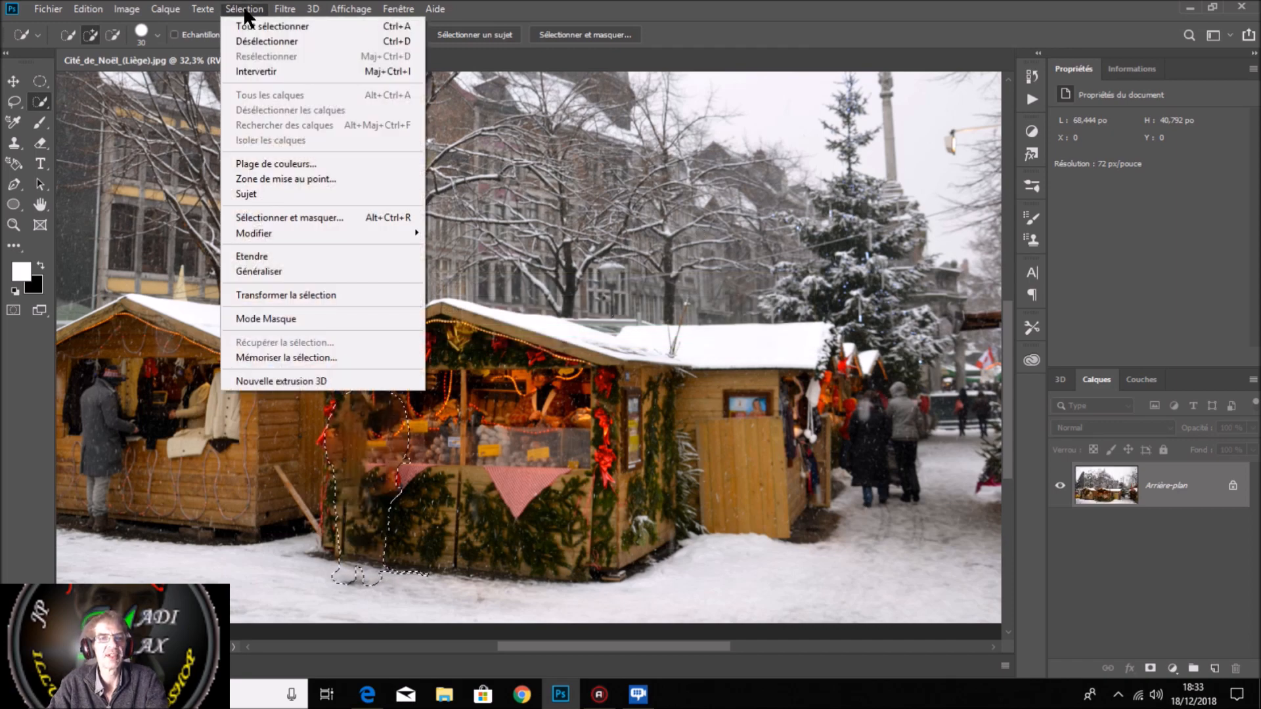
pyautogui.click(258, 37)
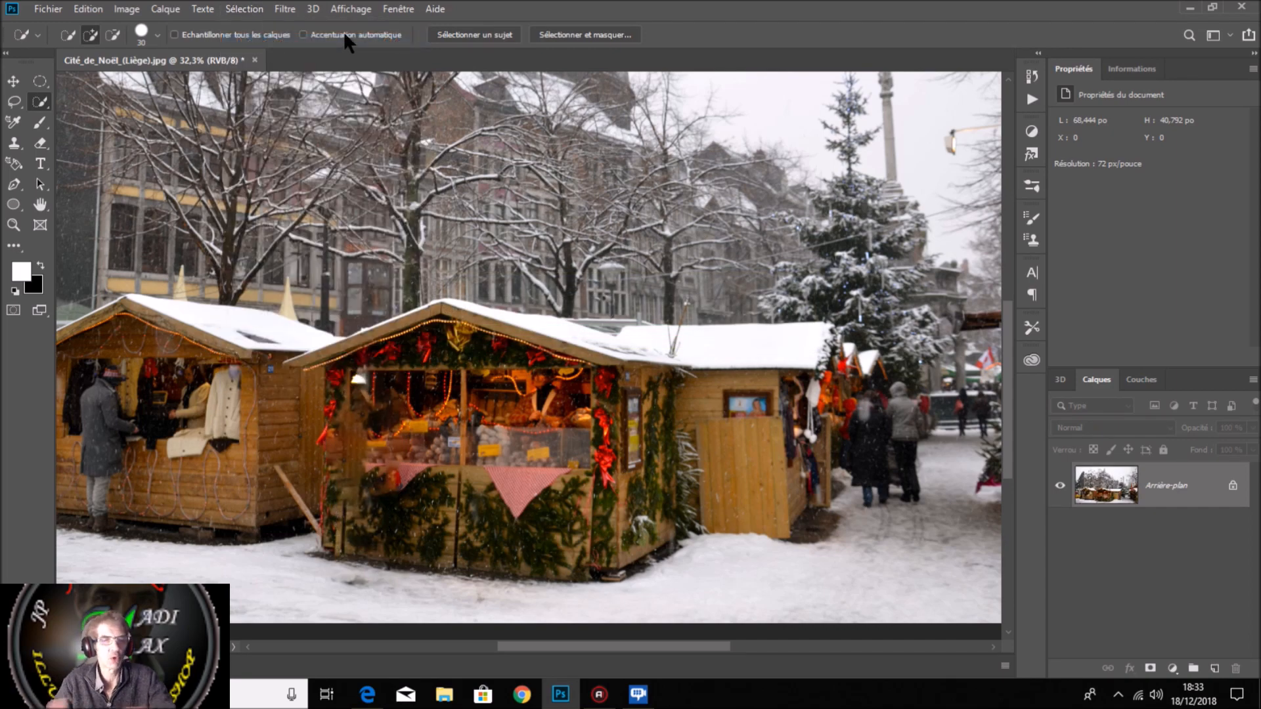
pyautogui.press('alt')
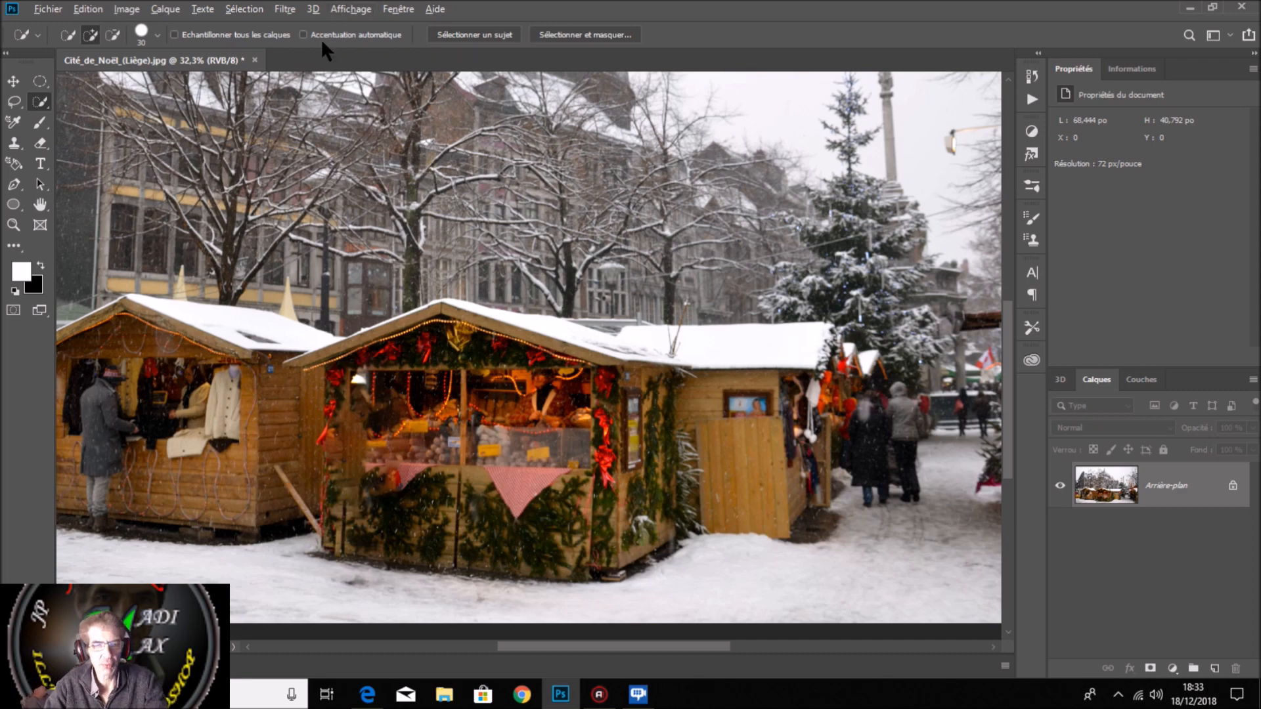
pyautogui.scroll(-3, 469, 298)
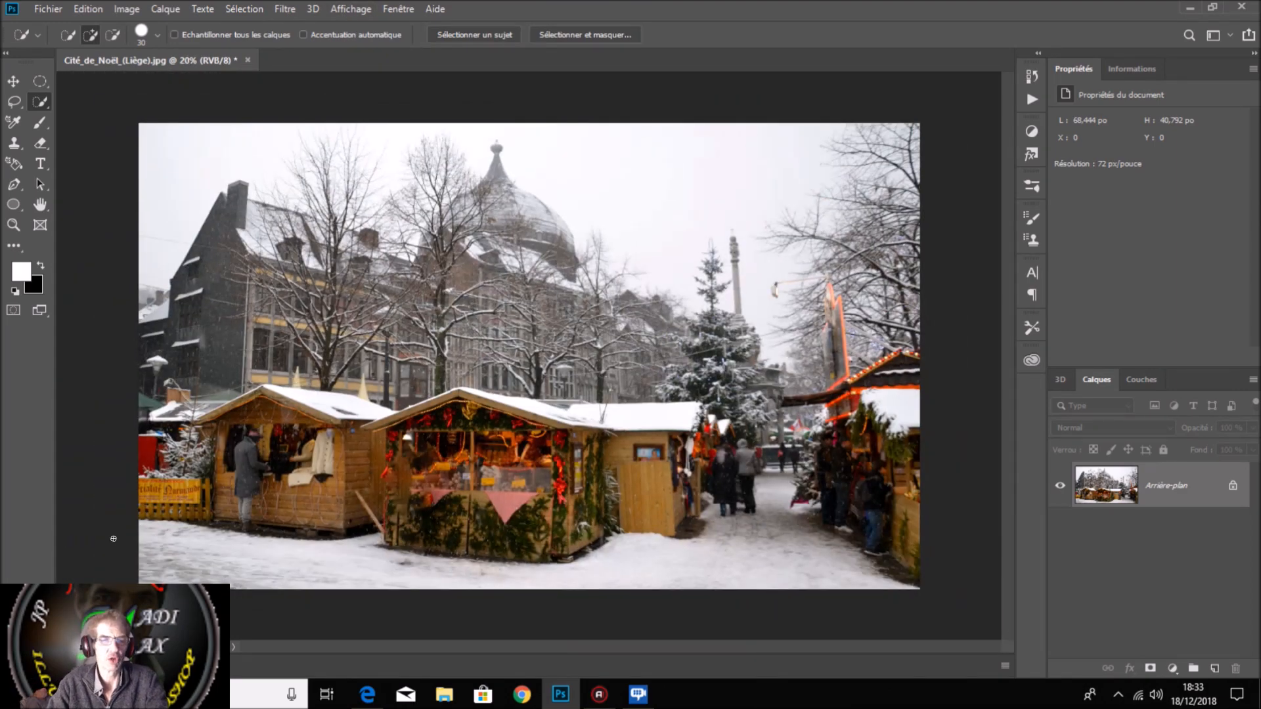
pyautogui.scroll(1, 248, 473)
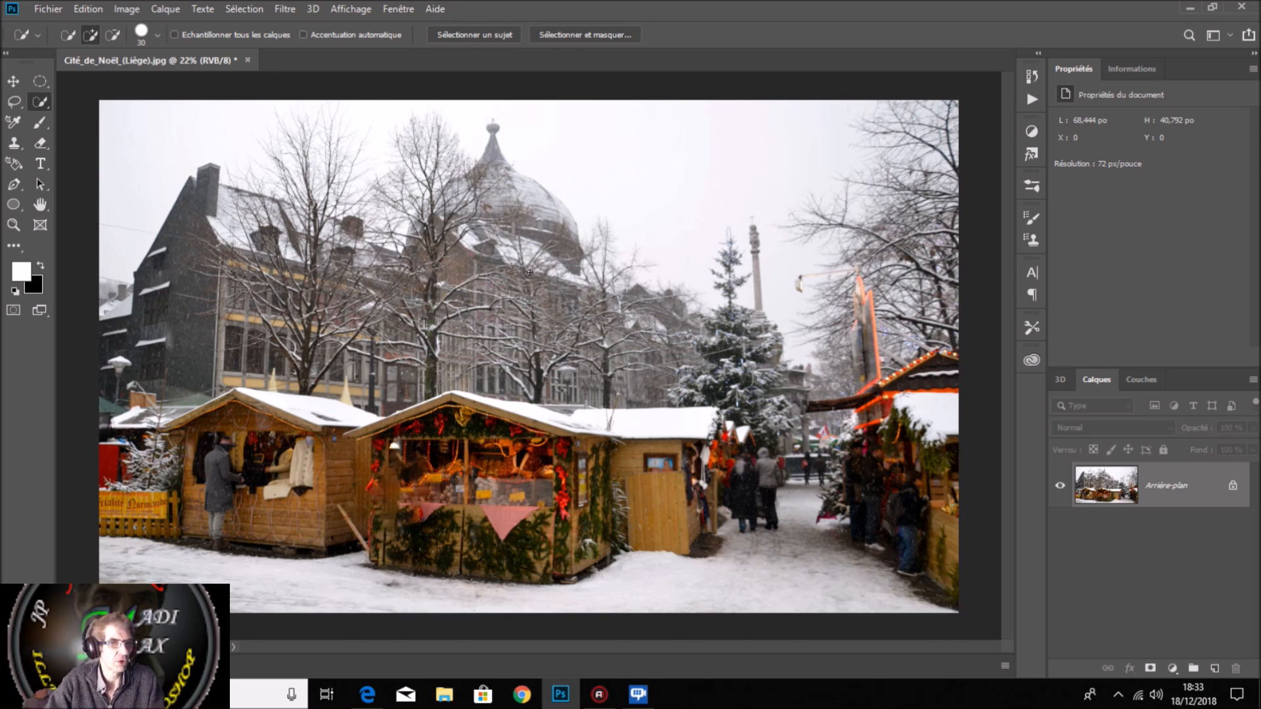
# Step: Create a new 300 x 300 pixel RGB document at 72 pixels/inch with an artboard
pyautogui.click(53, 9)
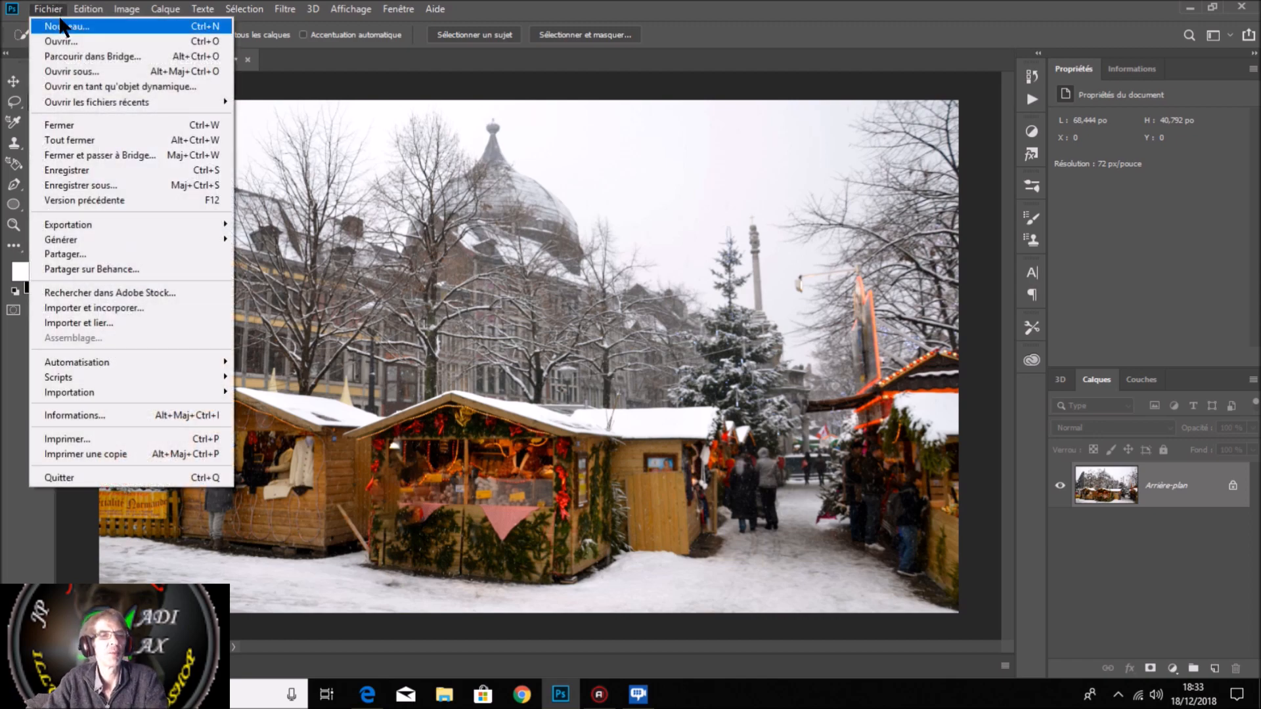
pyautogui.click(56, 24)
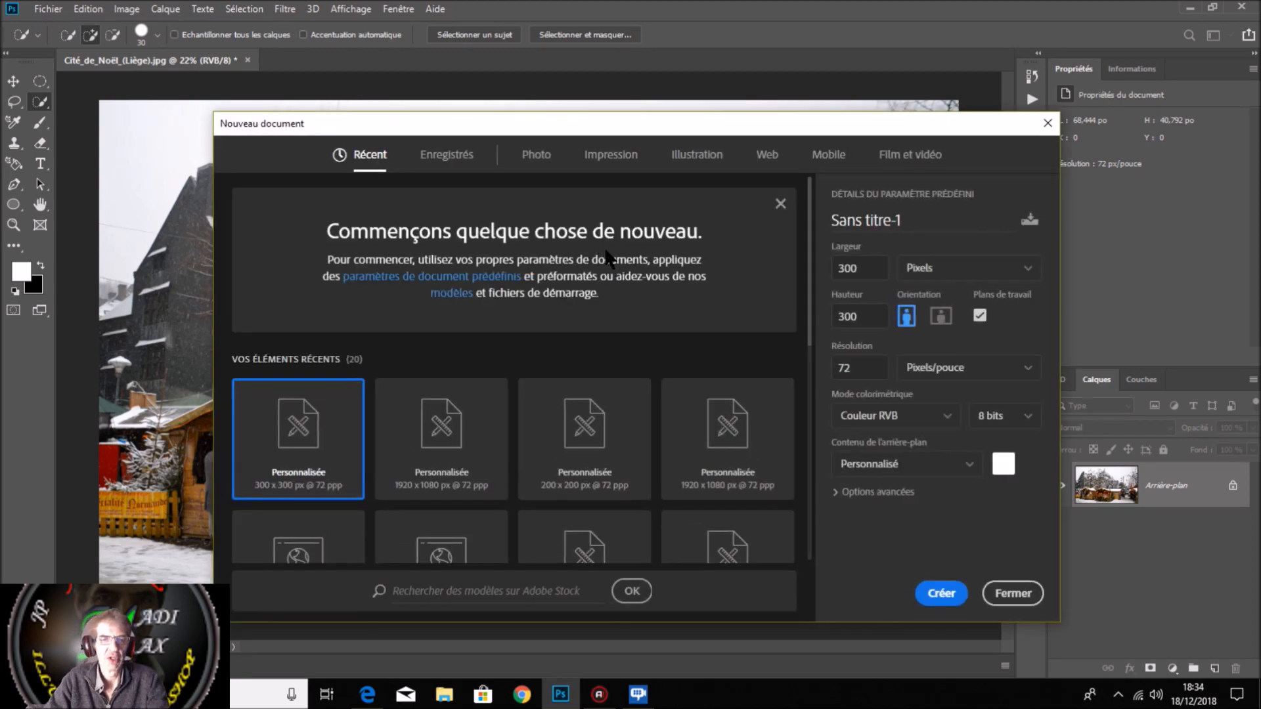
pyautogui.click(867, 269)
pyautogui.click(871, 318)
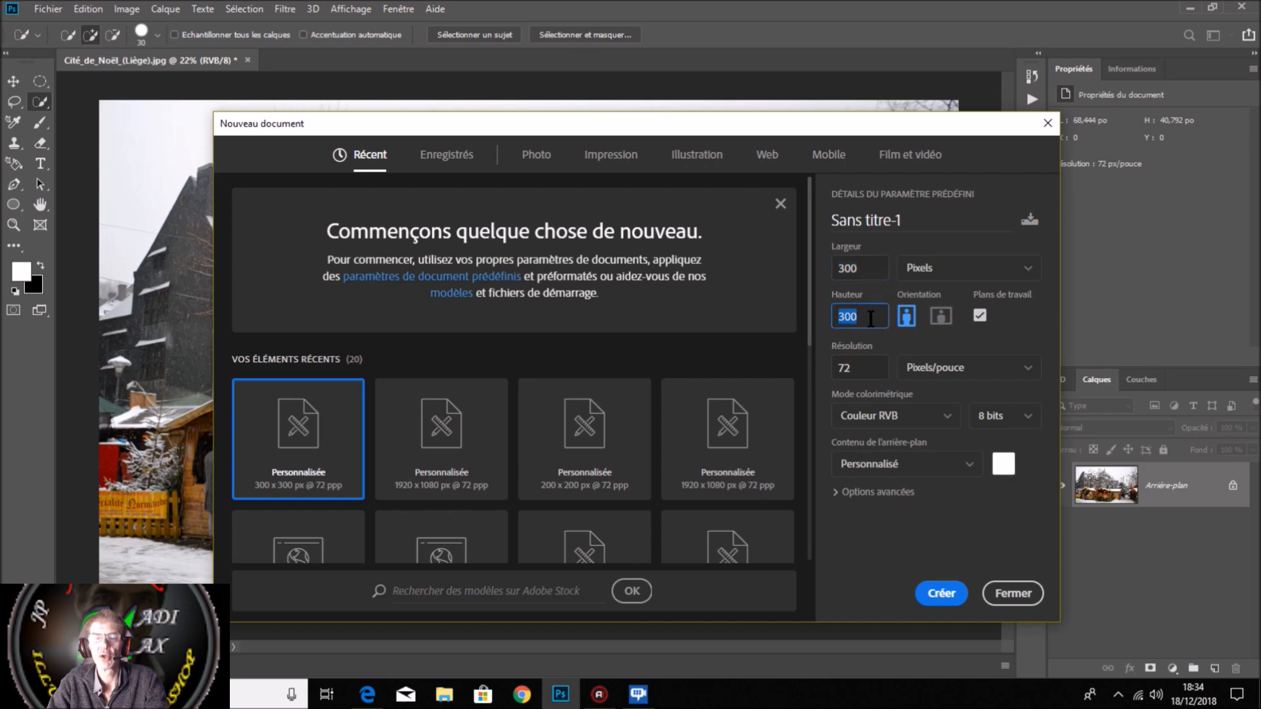
pyautogui.click(865, 369)
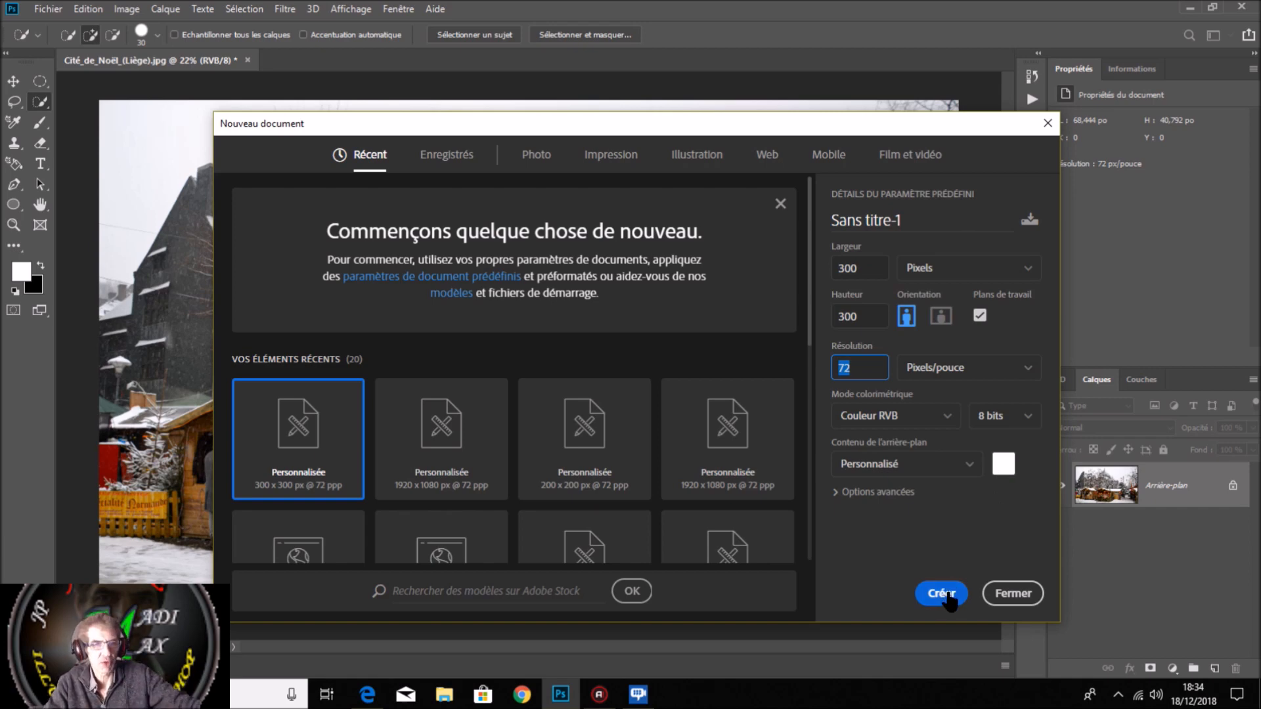
pyautogui.click(944, 594)
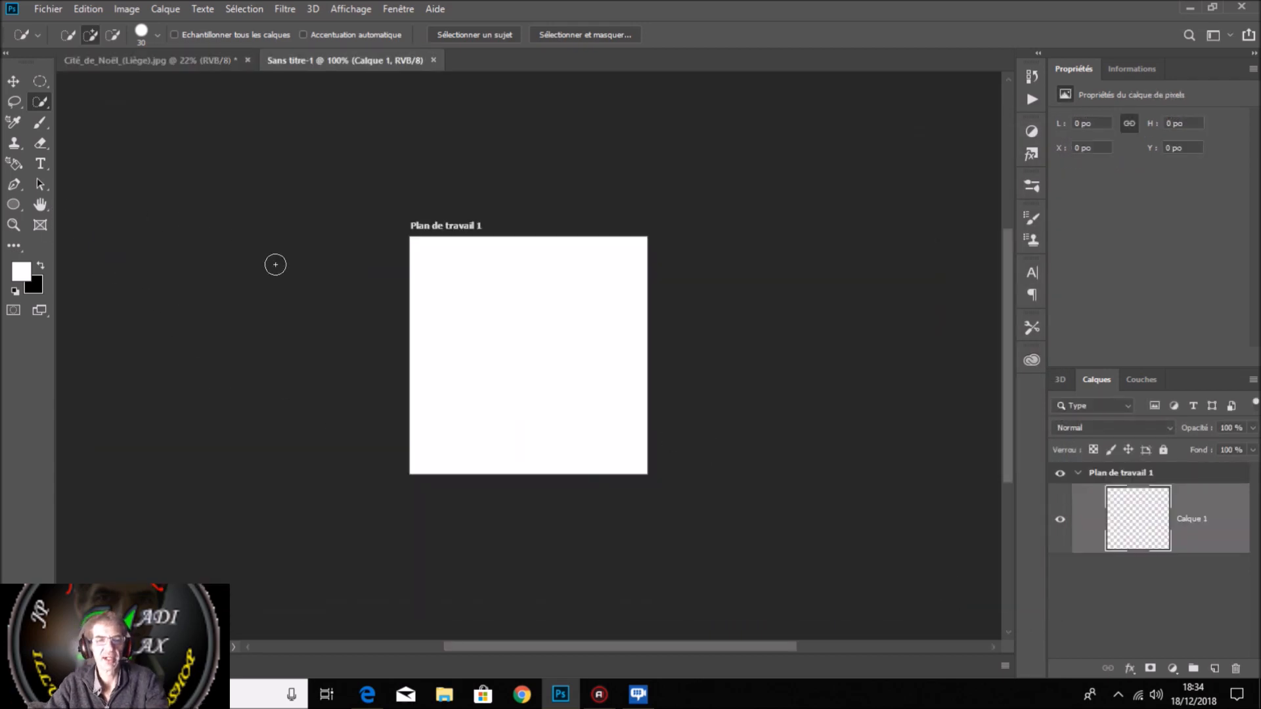
# Step: Draw a circle about 18 px wide with the Ellipse shape tool near the artboard's upper-left corner
pyautogui.doubleClick(44, 204)
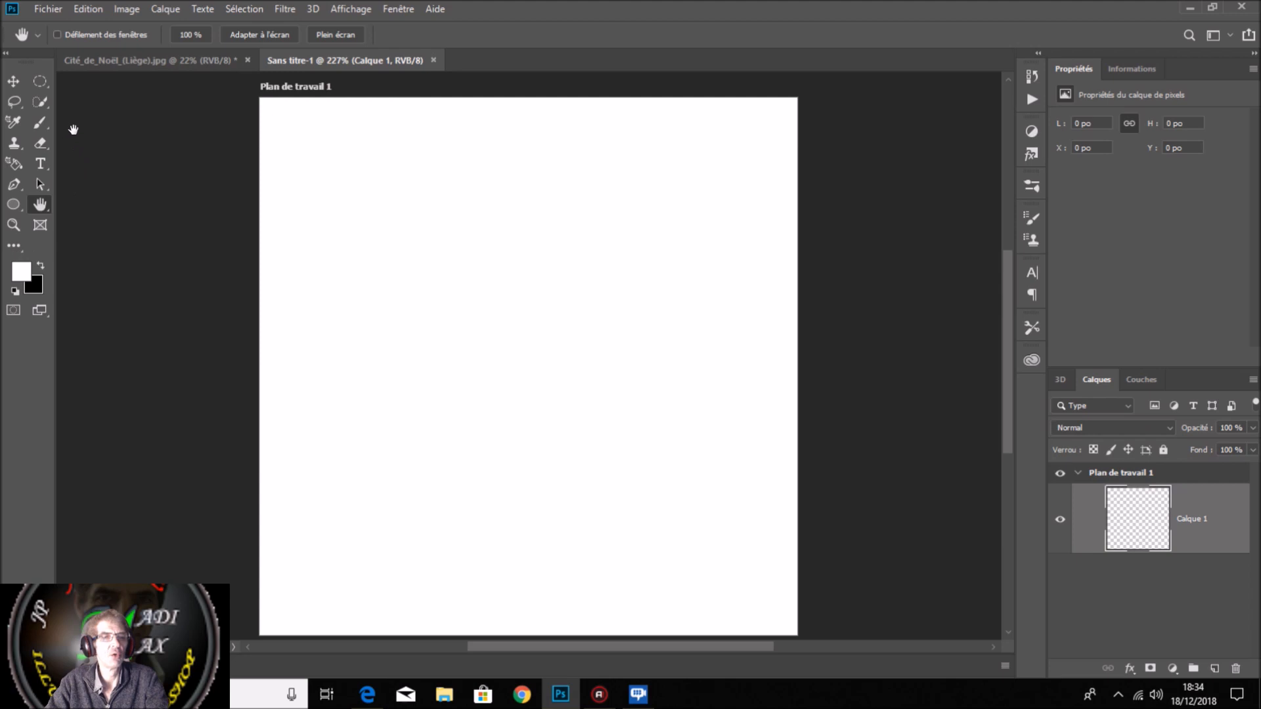
pyautogui.click(13, 204)
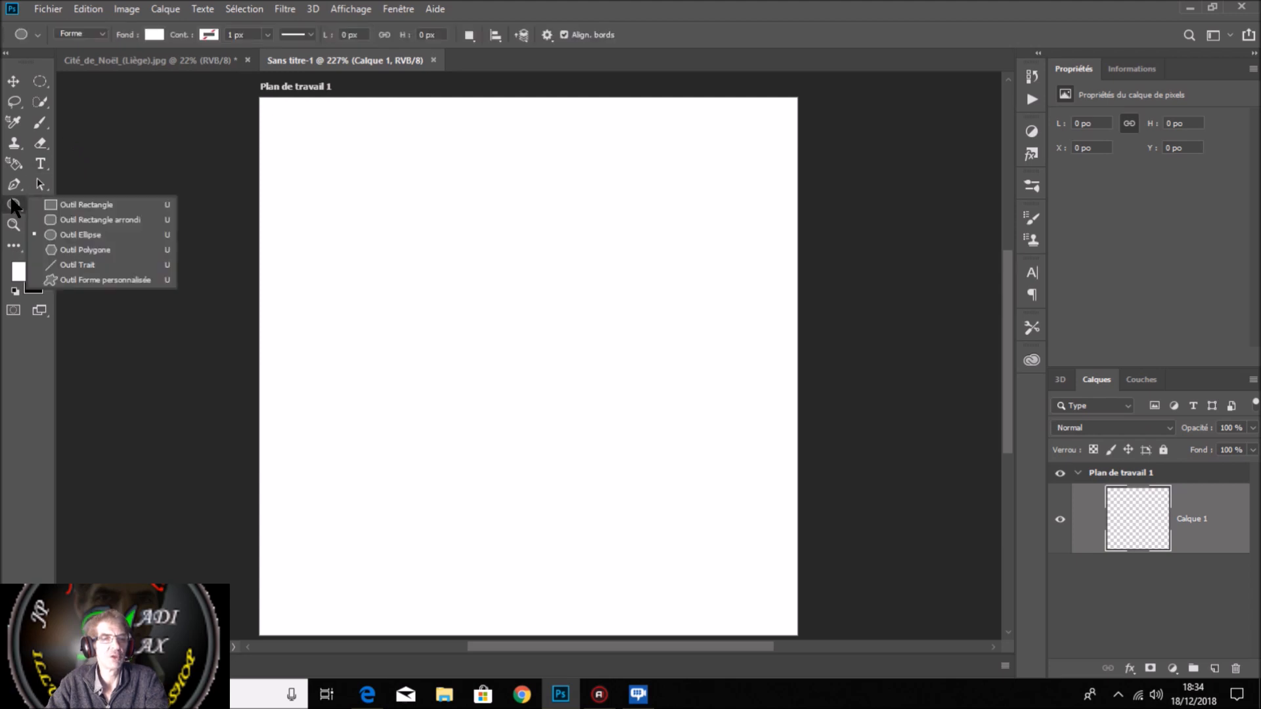
pyautogui.click(138, 234)
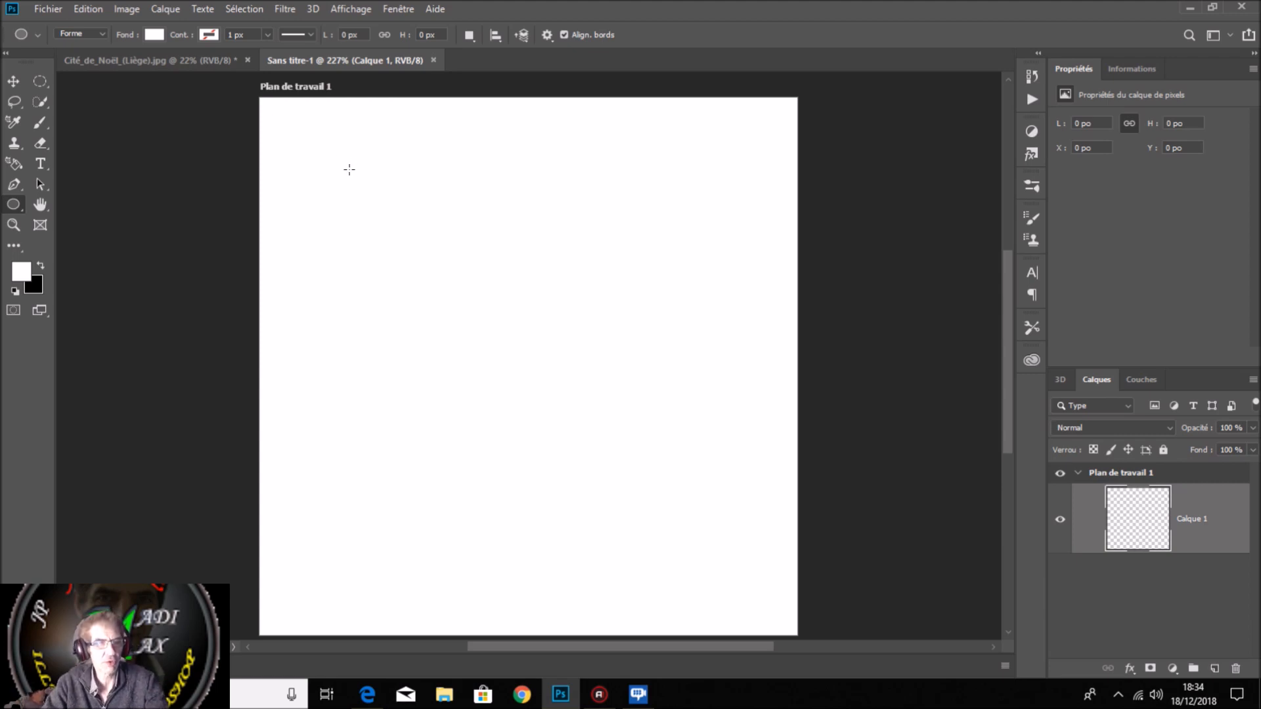
pyautogui.moveTo(314, 158); pyautogui.dragTo(372, 201)
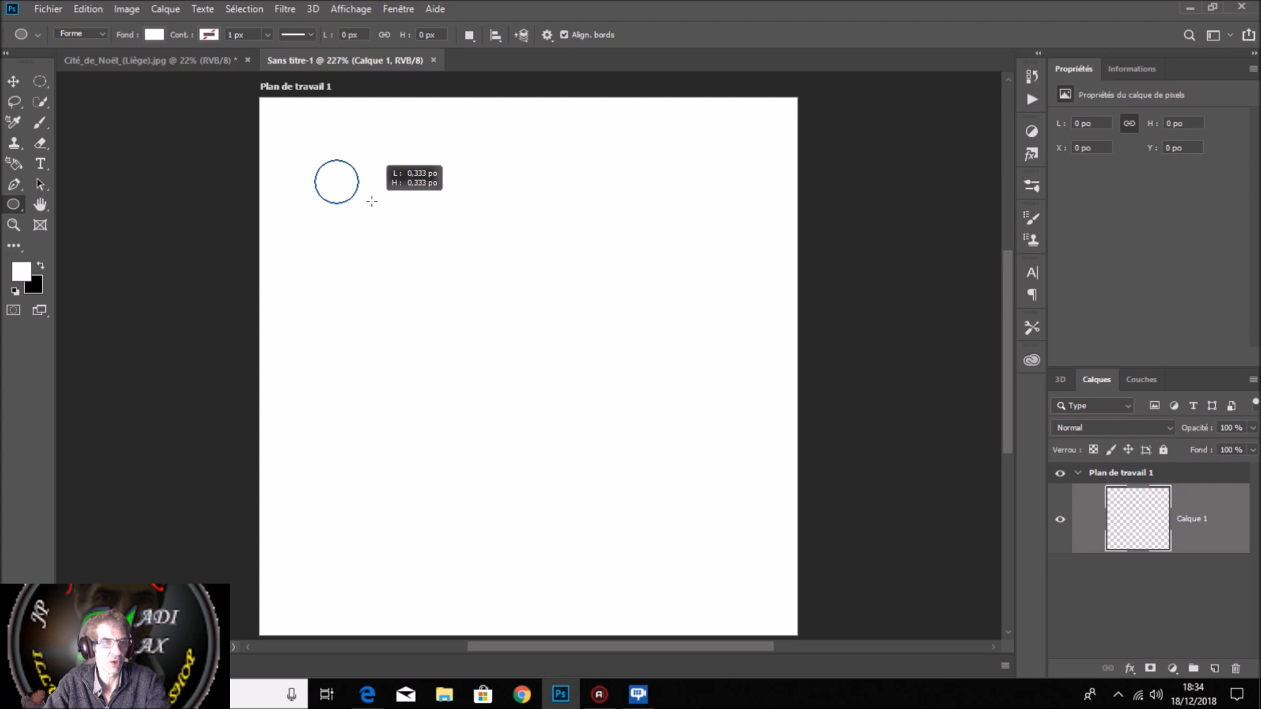
pyautogui.moveTo(371, 201); pyautogui.dragTo(361, 190)
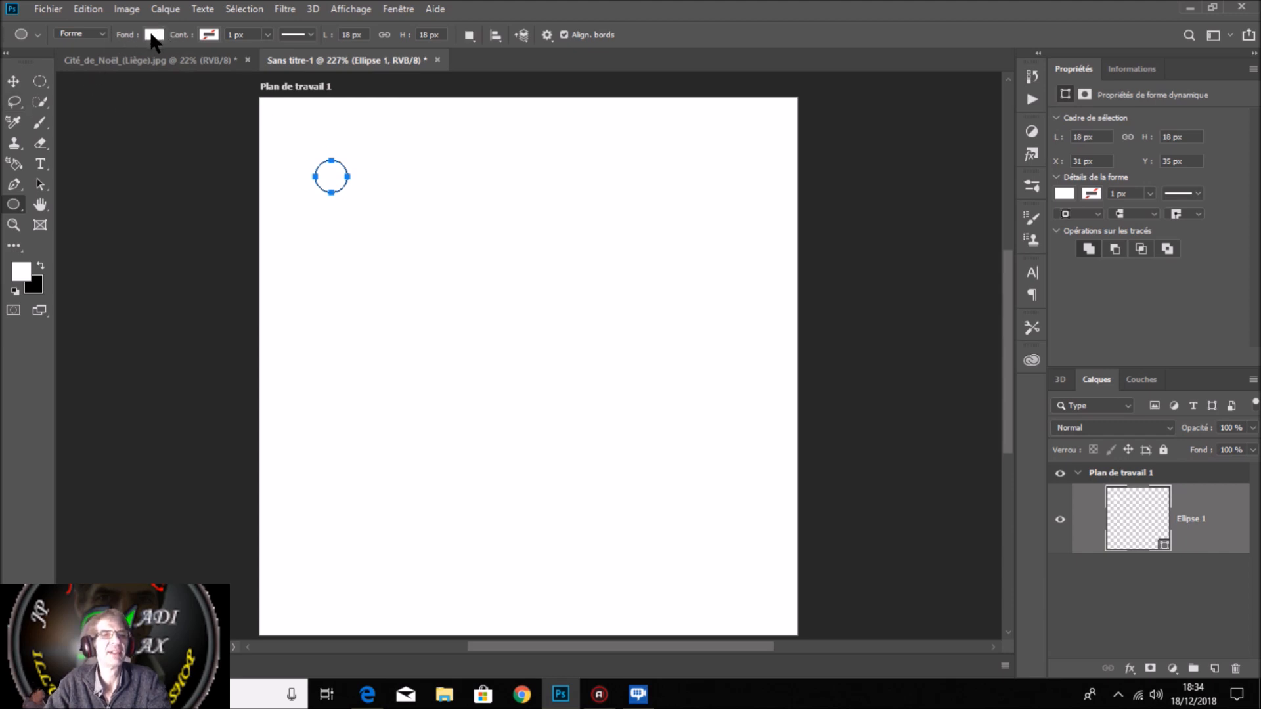
# Step: Set the circle's fill colour to black
pyautogui.click(155, 34)
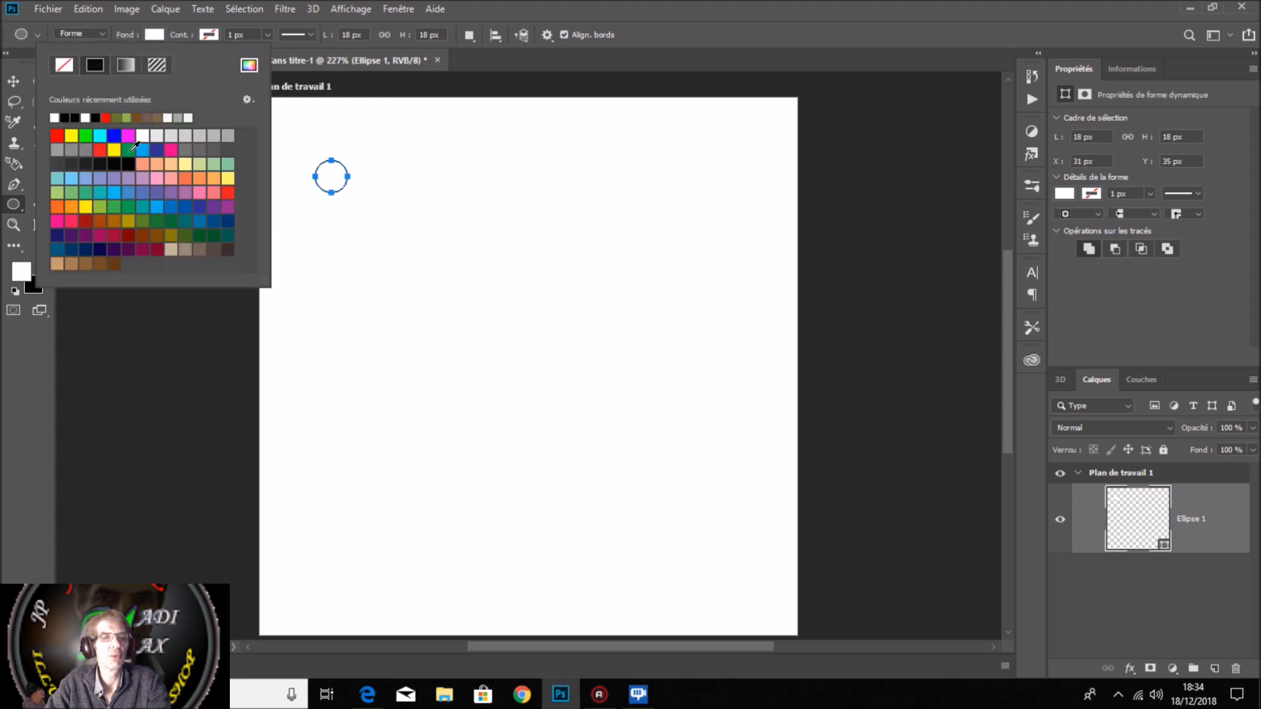
pyautogui.click(128, 163)
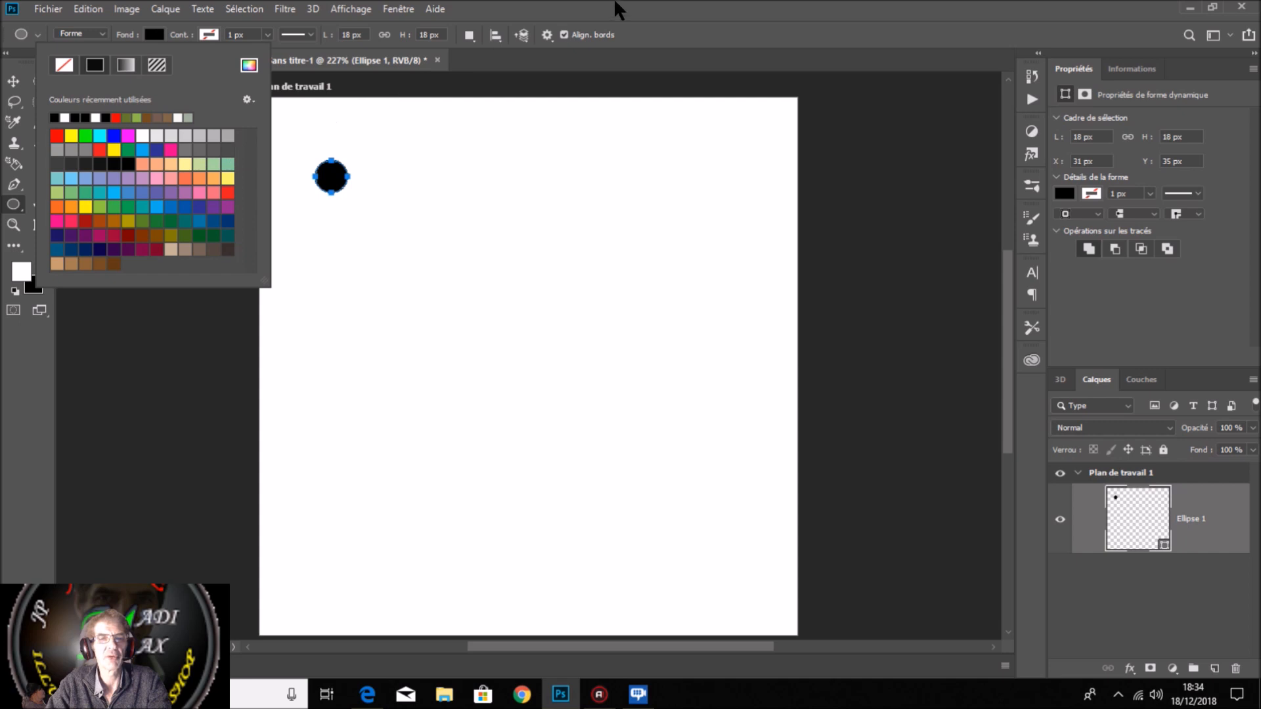
pyautogui.click(618, 8)
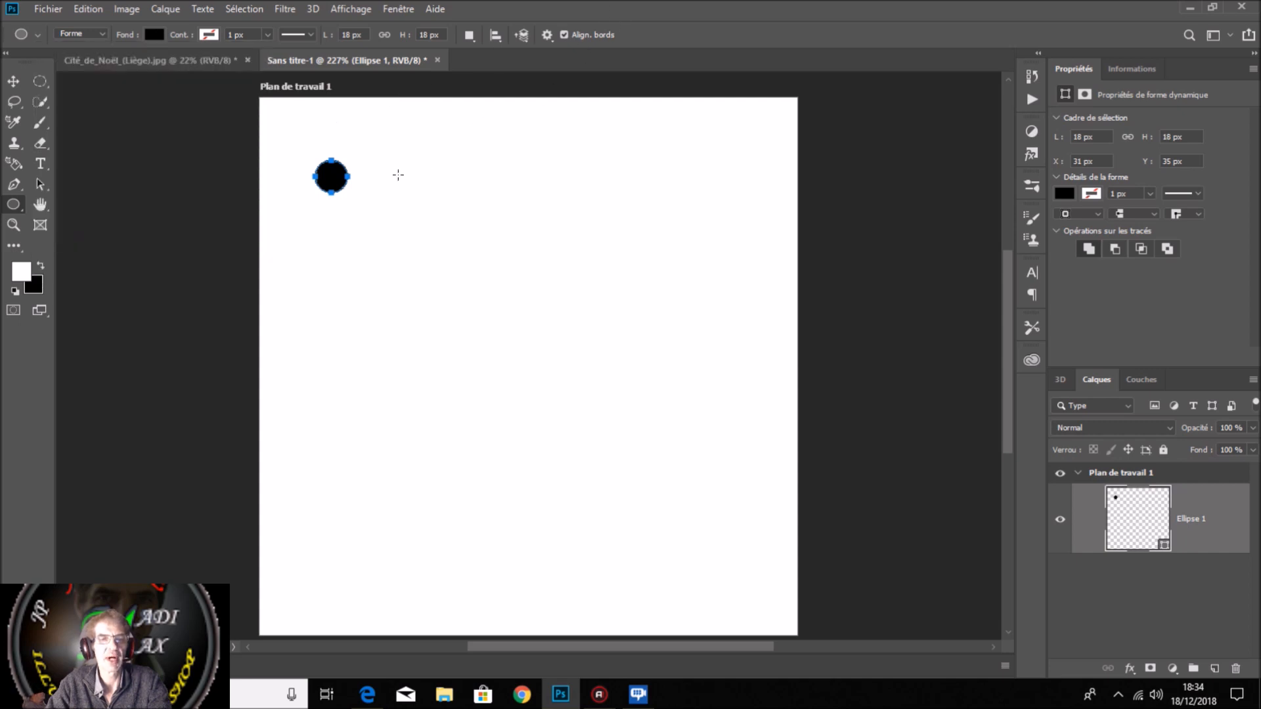
# Step: Add four more circles of varied sizes to the same shape layer, including ones about 23 px and 3 px wide
pyautogui.press('shift')
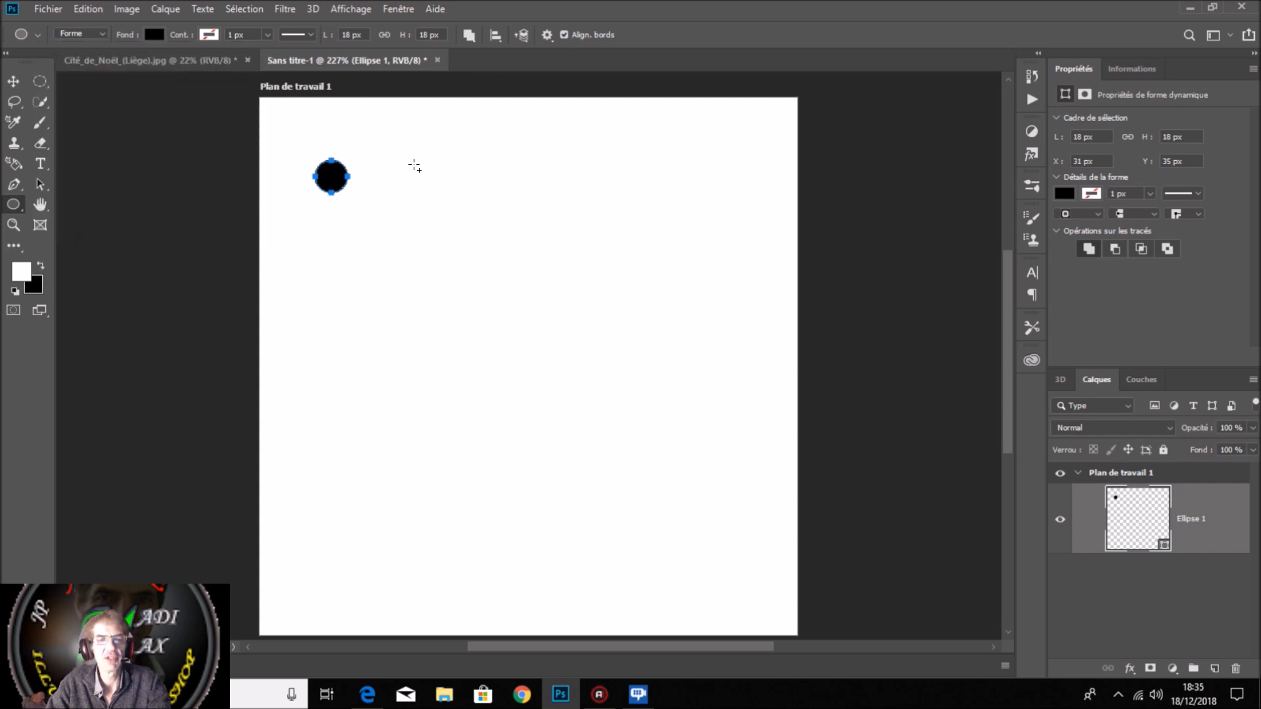
pyautogui.moveTo(419, 159)
pyautogui.mouseDown()
pyautogui.moveTo(443, 183)
pyautogui.moveTo(498, 194)
pyautogui.moveTo(565, 270)
pyautogui.mouseUp()
pyautogui.moveTo(365, 252); pyautogui.dragTo(420, 294)
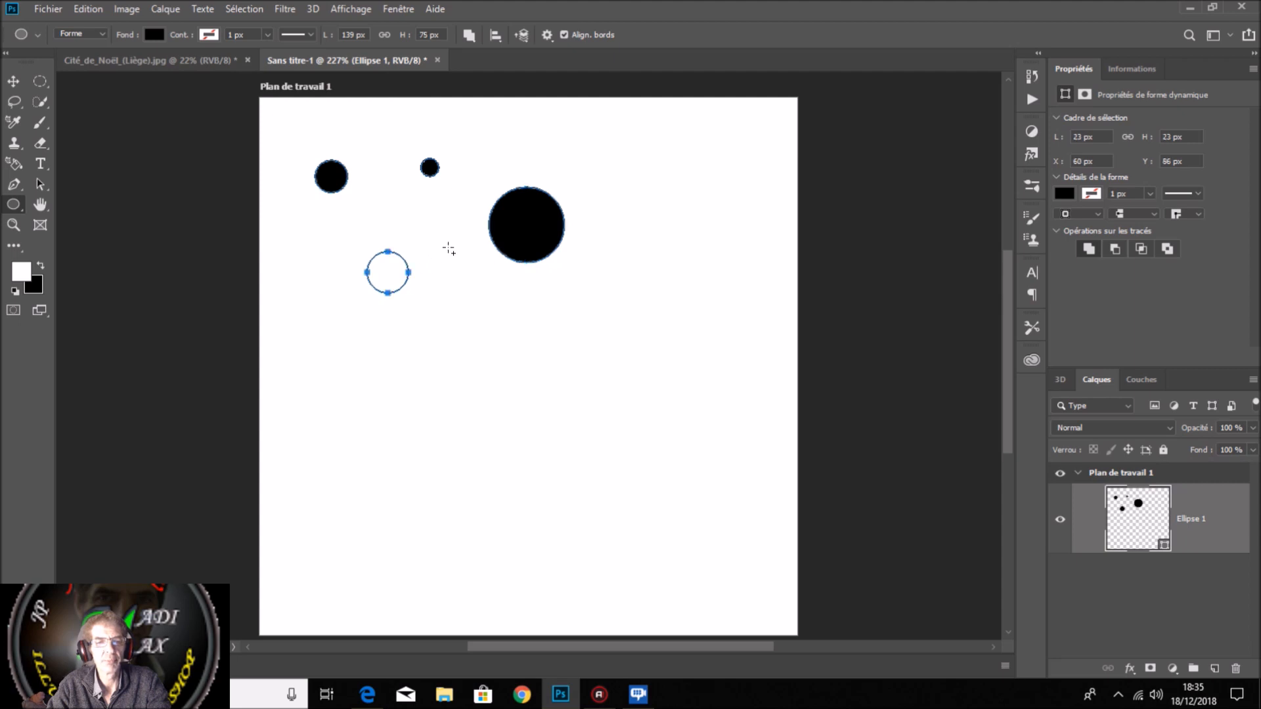
pyautogui.moveTo(370, 205); pyautogui.dragTo(375, 210)
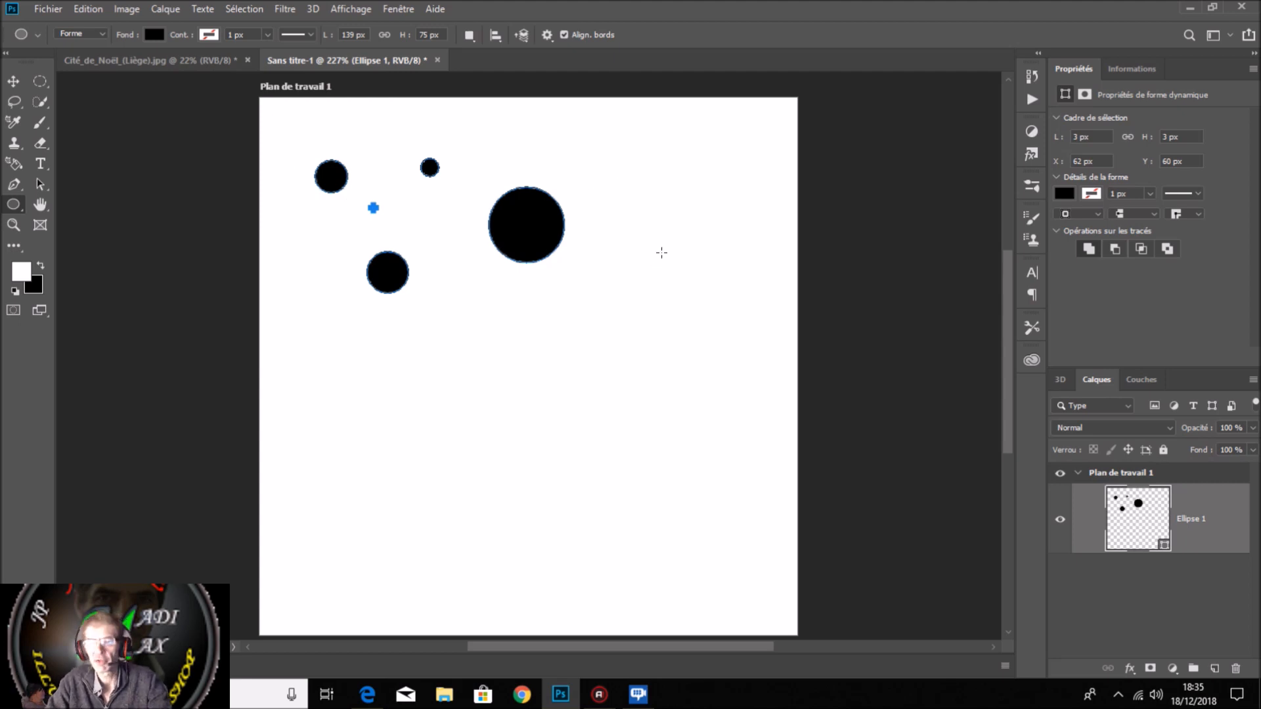
# Step: Define the group of black circles as a brush preset named neige
pyautogui.click(85, 7)
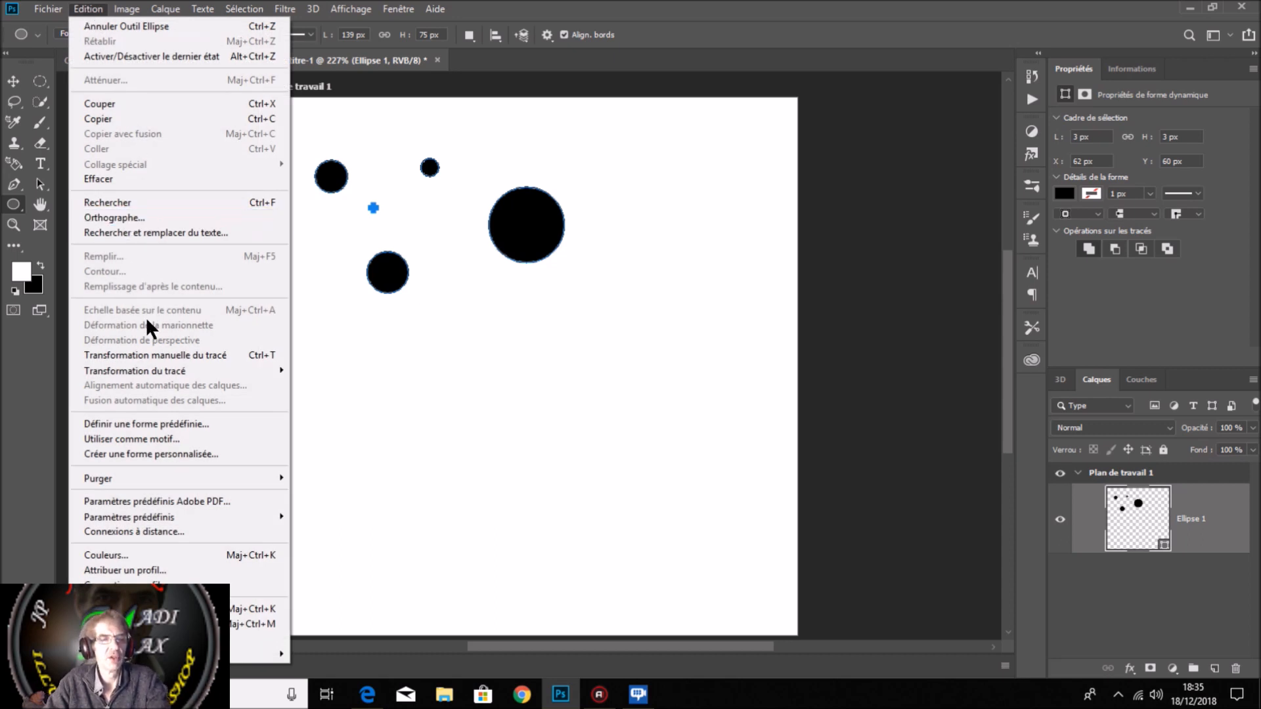
pyautogui.click(224, 421)
pyautogui.moveTo(664, 197); pyautogui.dragTo(437, 204)
pyautogui.write('n')
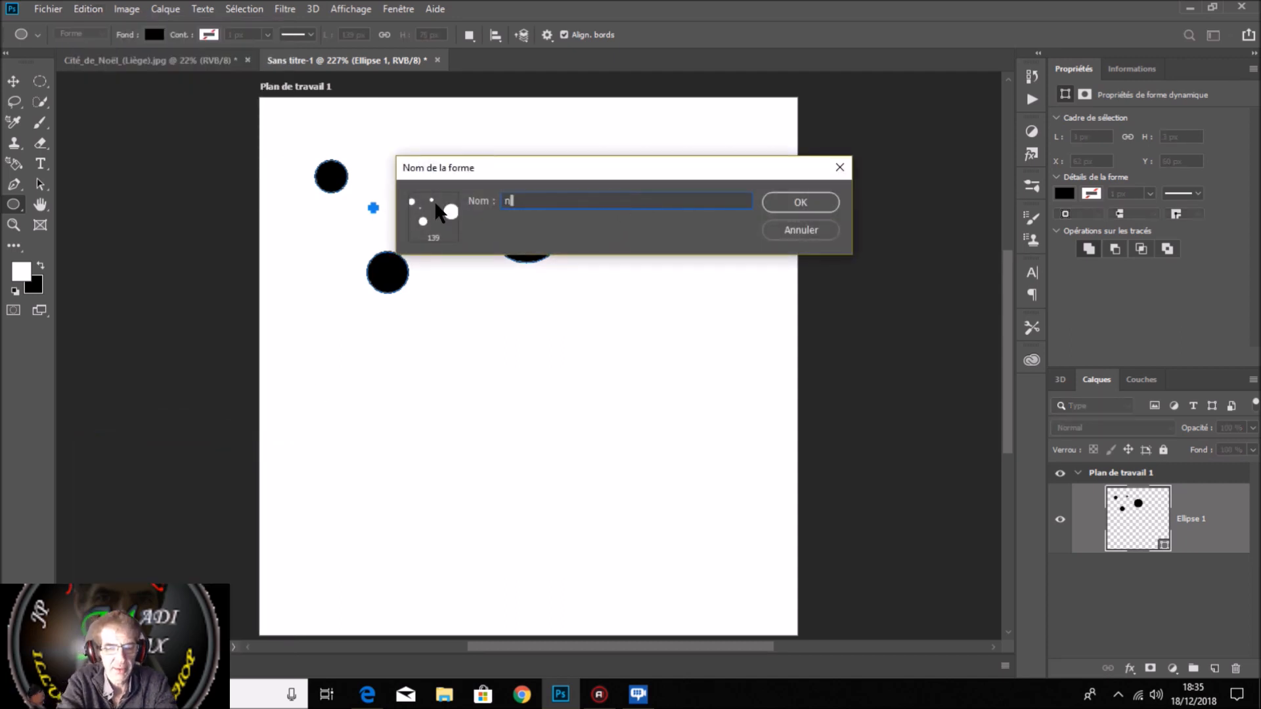
pyautogui.write('eige')
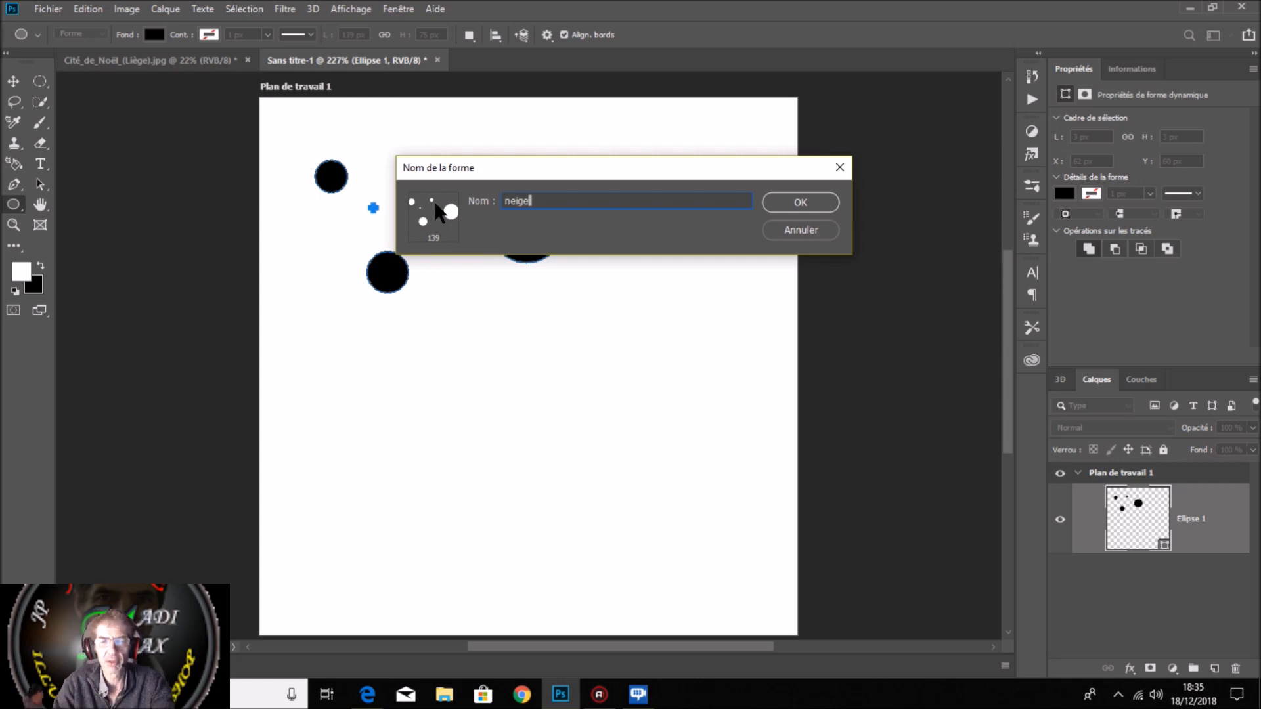
pyautogui.click(801, 202)
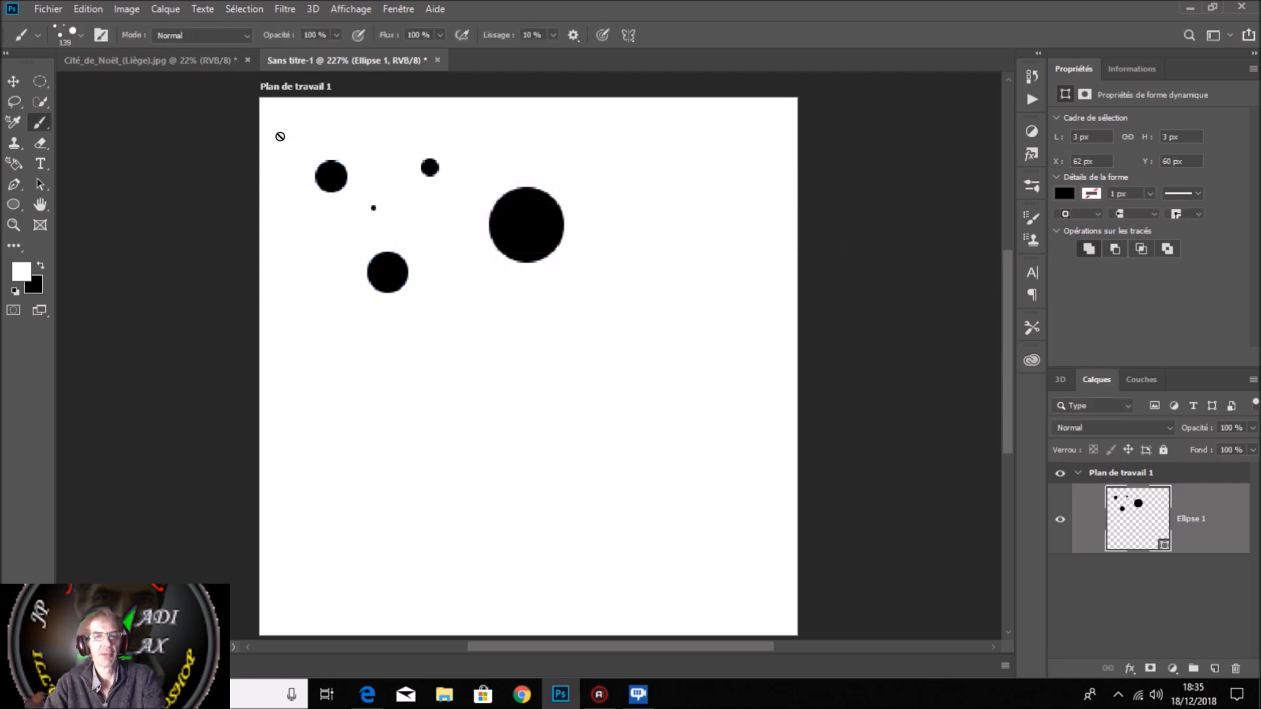
# Step: Rasterize the circles' shape layer and return to the Cité_de_Noël_(Liège).jpg document
pyautogui.click(220, 65)
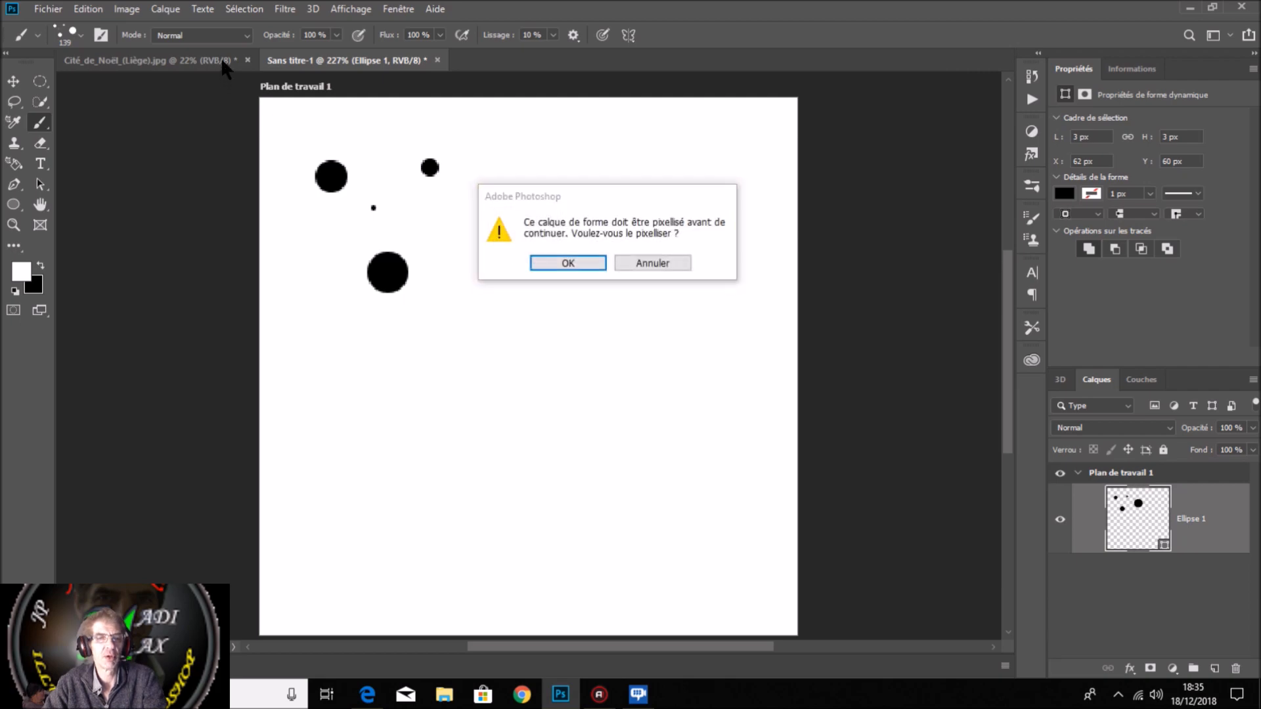
pyautogui.click(587, 260)
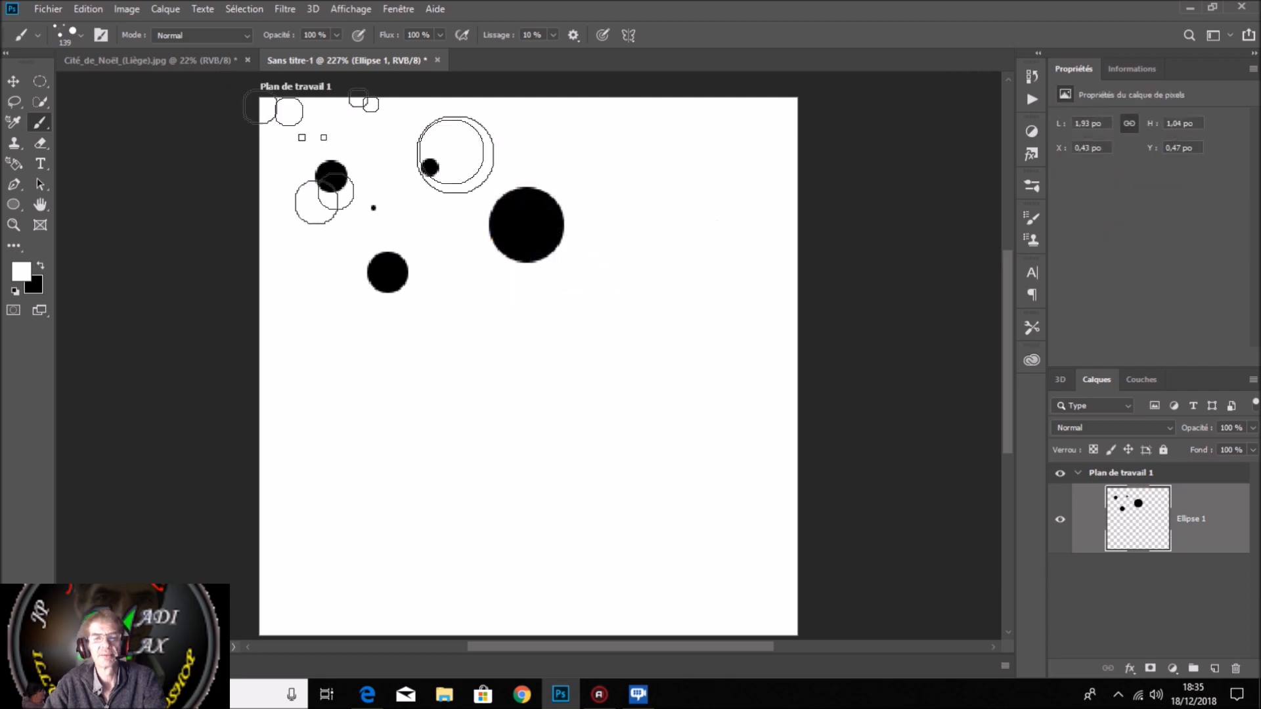
pyautogui.click(200, 62)
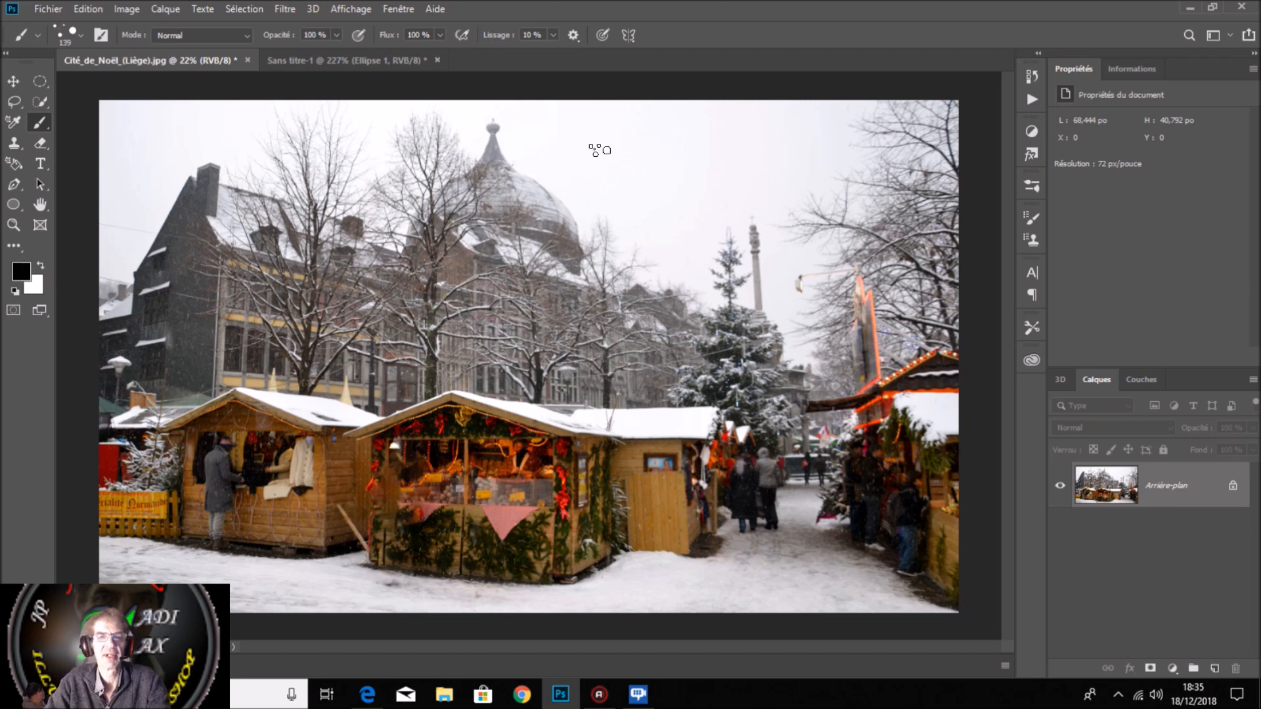
# Step: Try a black stroke with the neige brush across the sky, and undo it
pyautogui.moveTo(597, 149); pyautogui.dragTo(765, 291)
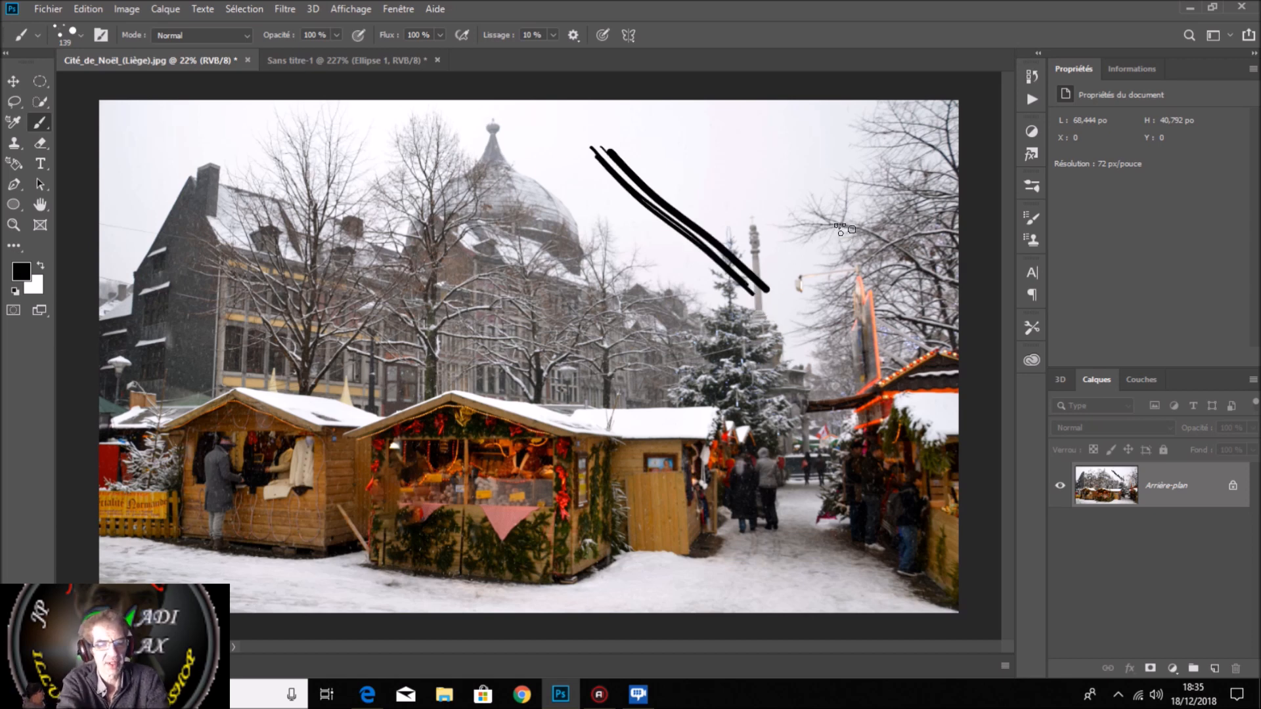
pyautogui.hotkey('ctrl', 'z')
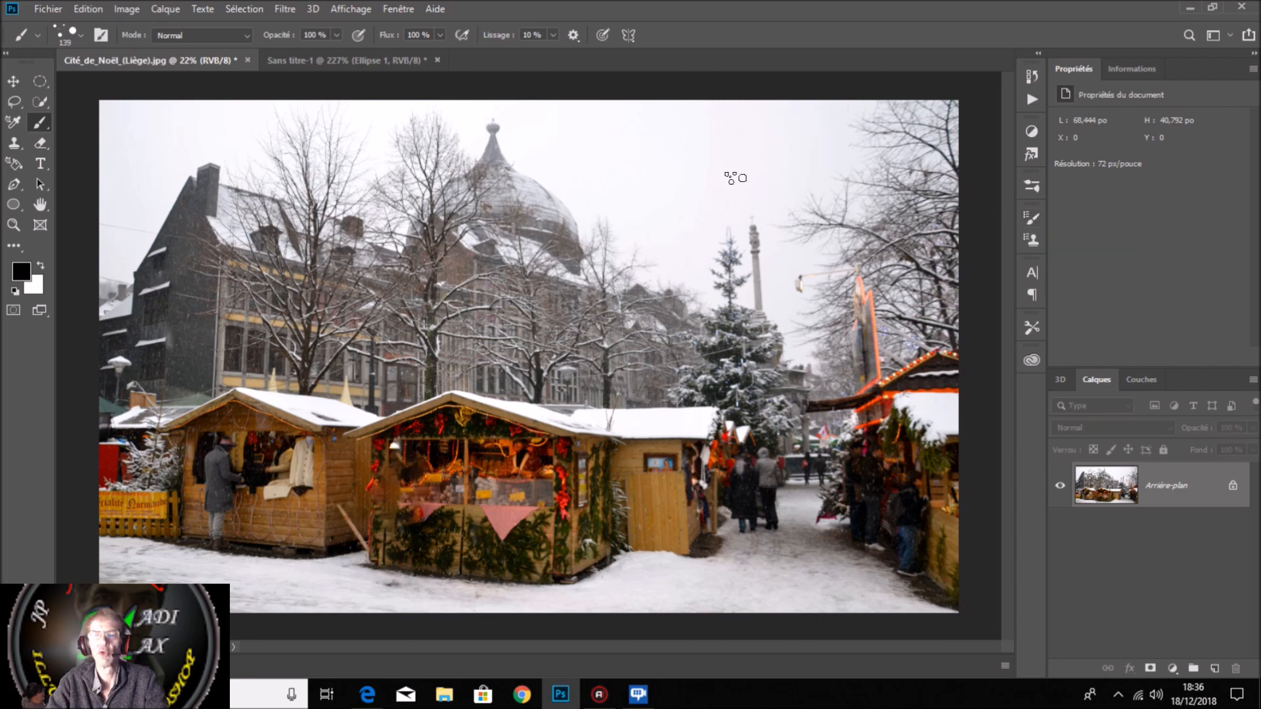
# Step: Enable Dynamique de forme for the neige brush with 100% size variation and a 25% minimum diameter
pyautogui.click(397, 8)
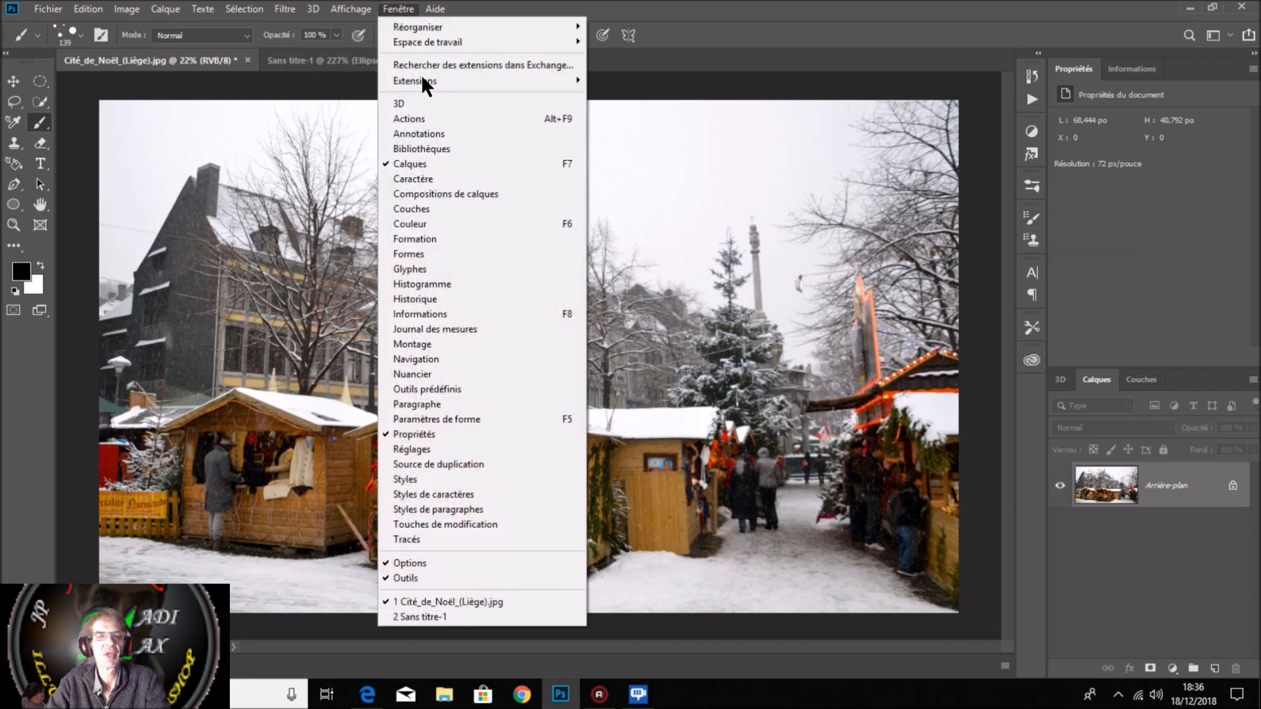
pyautogui.click(438, 254)
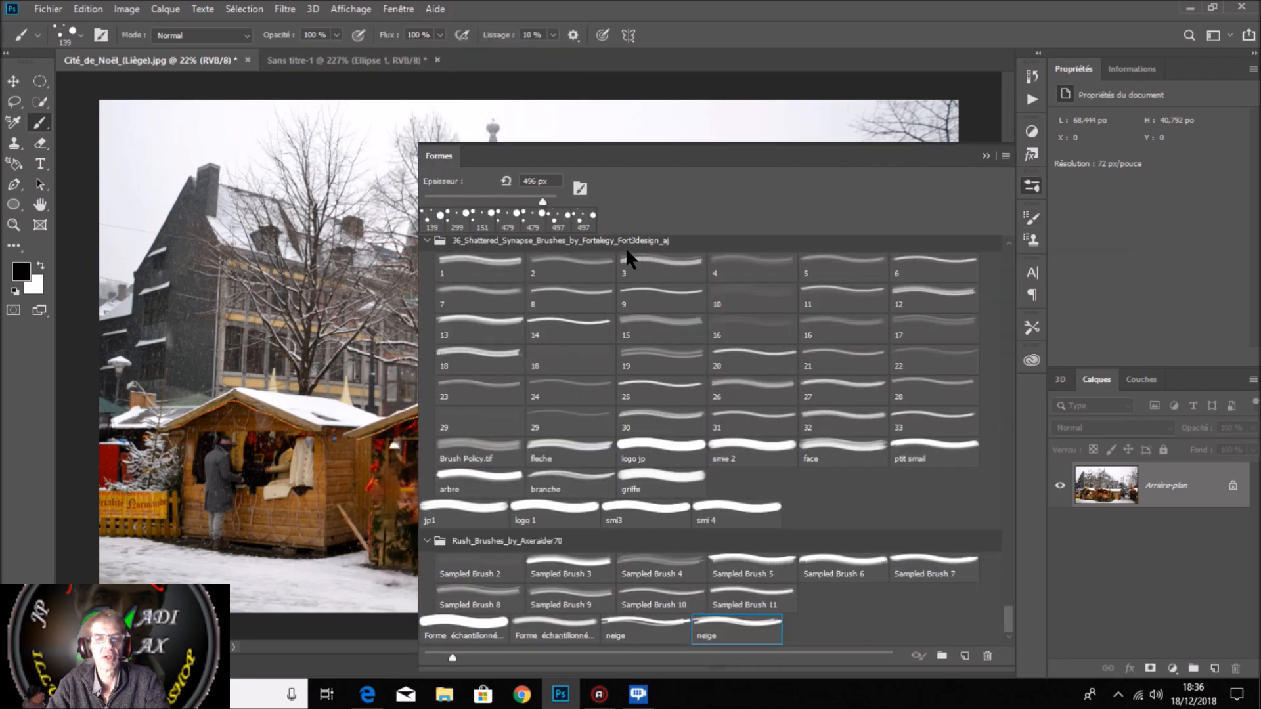
pyautogui.click(578, 190)
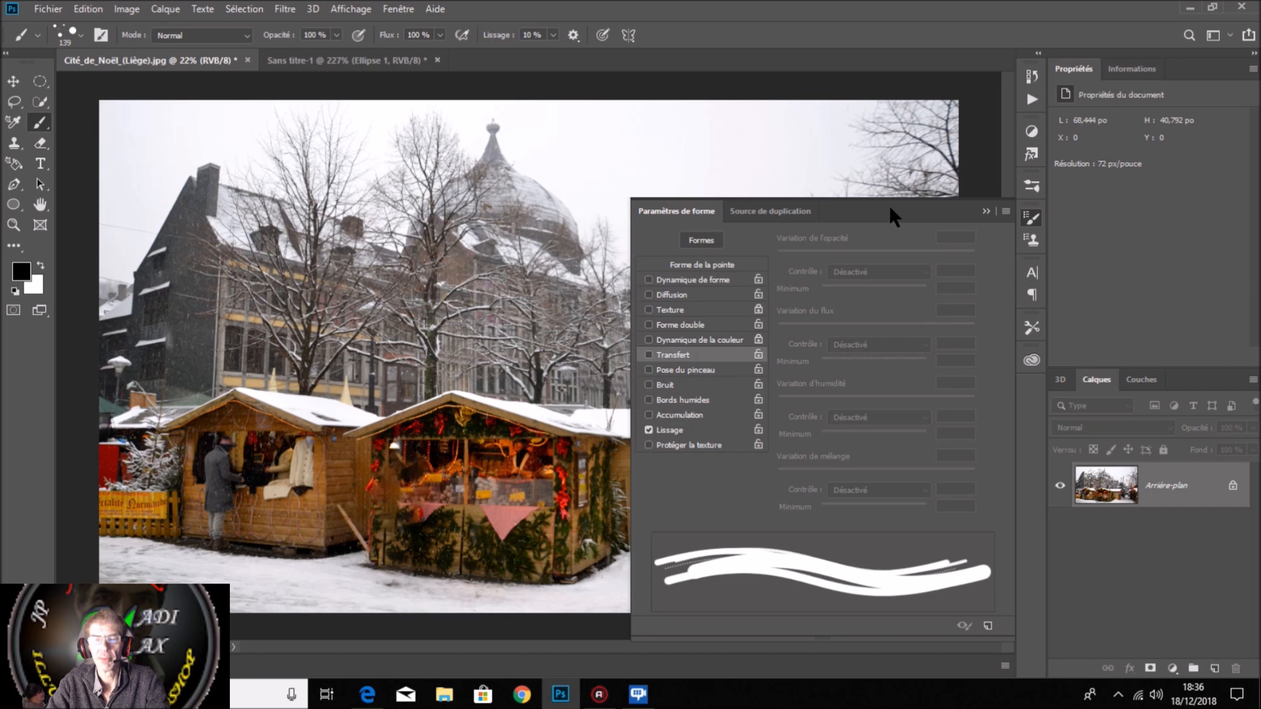
pyautogui.click(721, 276)
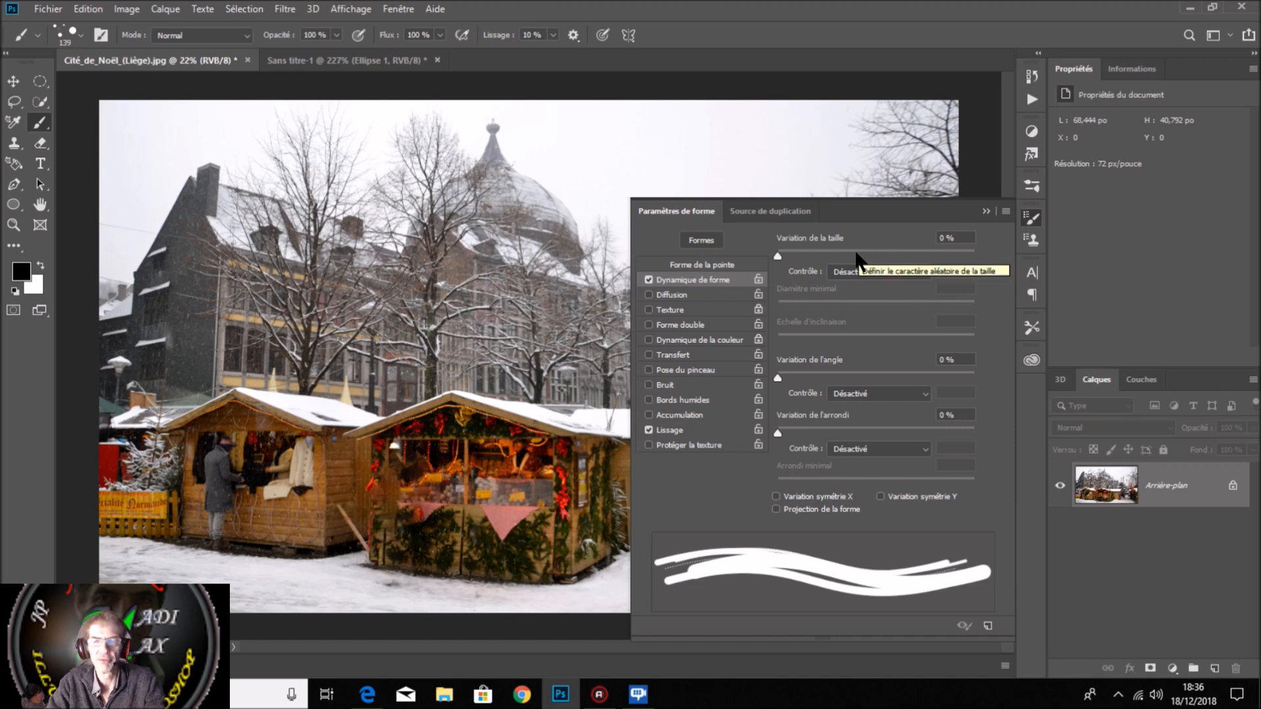
pyautogui.moveTo(857, 257); pyautogui.dragTo(1034, 244)
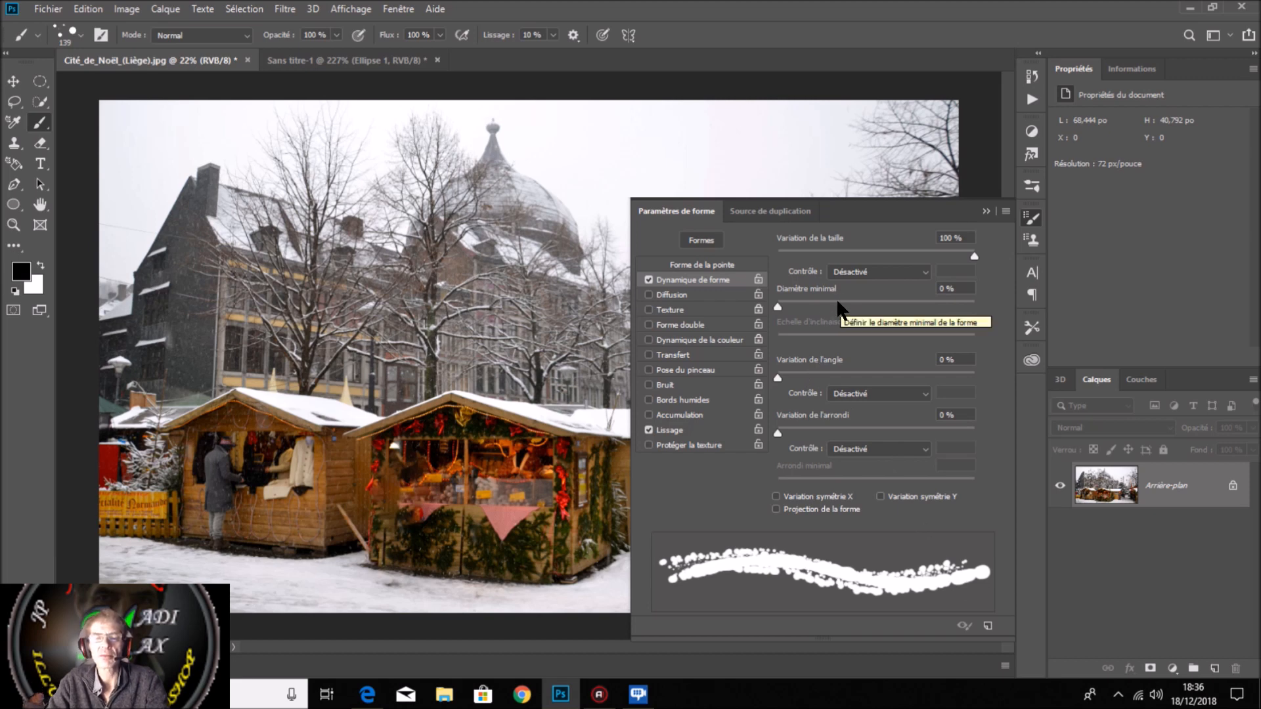
pyautogui.click(840, 302)
pyautogui.moveTo(842, 303)
pyautogui.mouseDown()
pyautogui.moveTo(1018, 303)
pyautogui.moveTo(826, 304)
pyautogui.mouseUp()
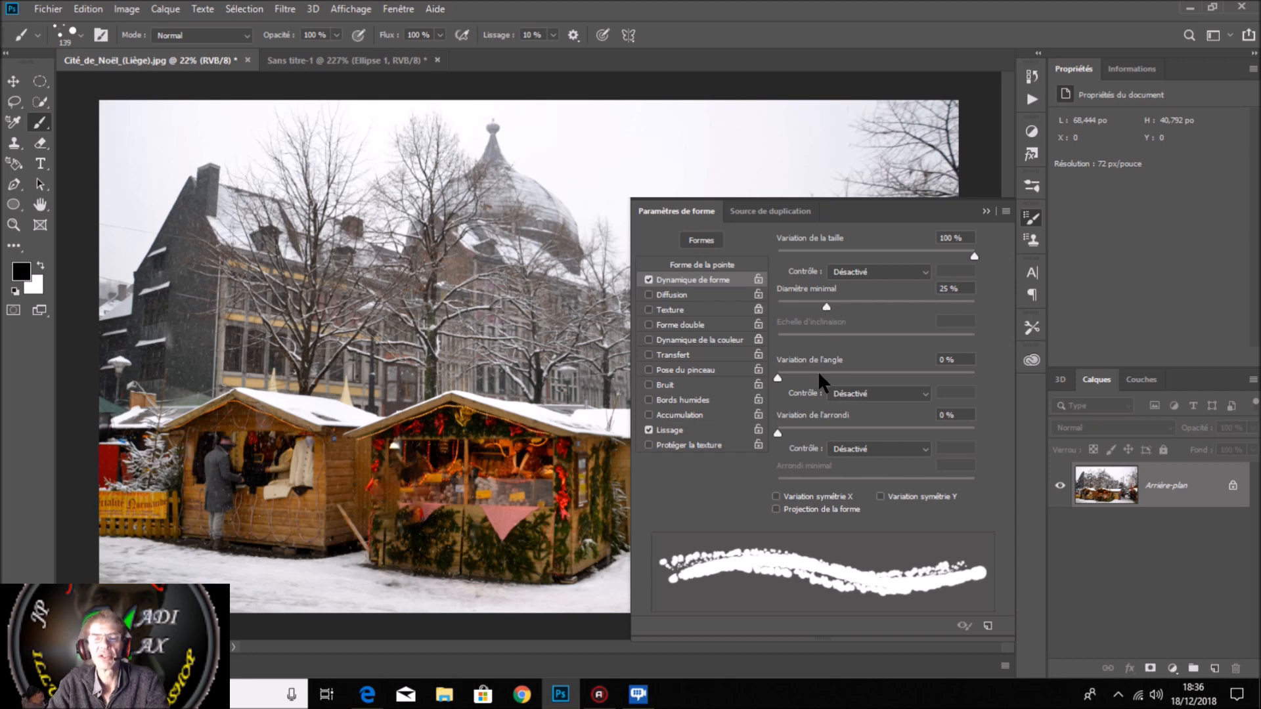
# Step: Set the brush's angle variation to 35%, roundness variation to 100% and minimum roundness to 1%
pyautogui.moveTo(825, 371)
pyautogui.mouseDown()
pyautogui.moveTo(1035, 369)
pyautogui.moveTo(847, 380)
pyautogui.mouseUp()
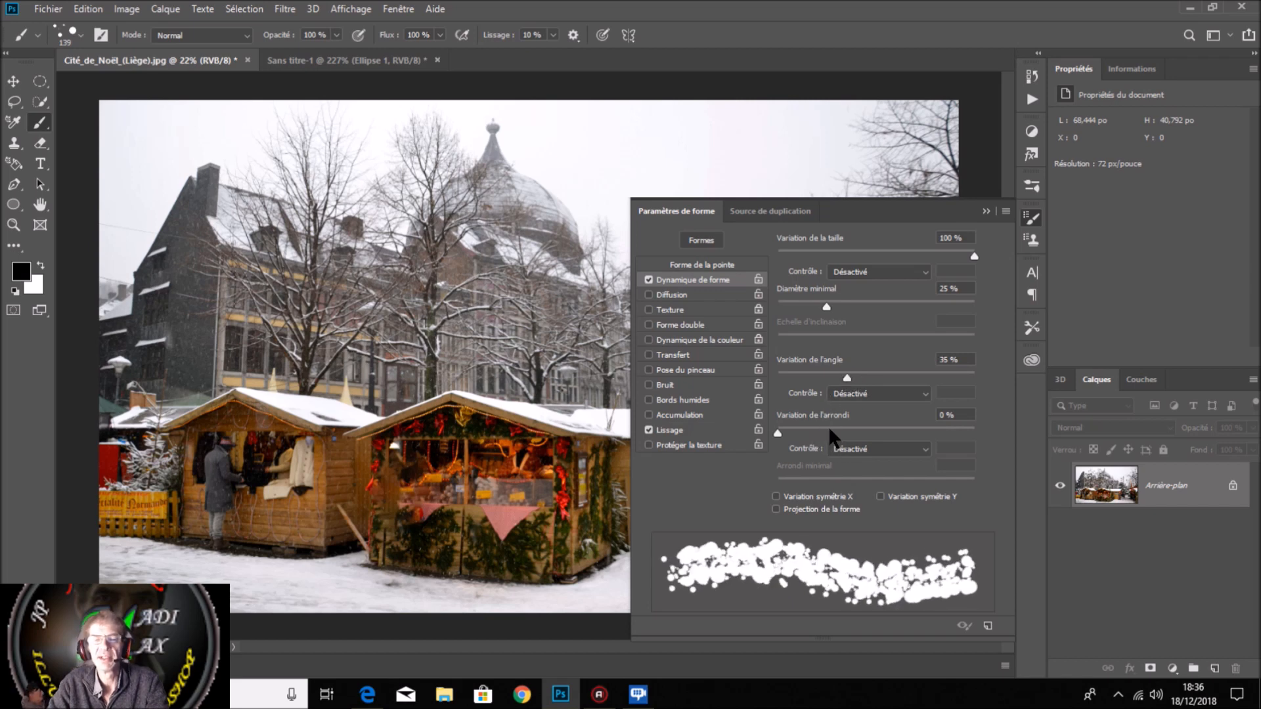
pyautogui.moveTo(812, 433); pyautogui.dragTo(976, 424)
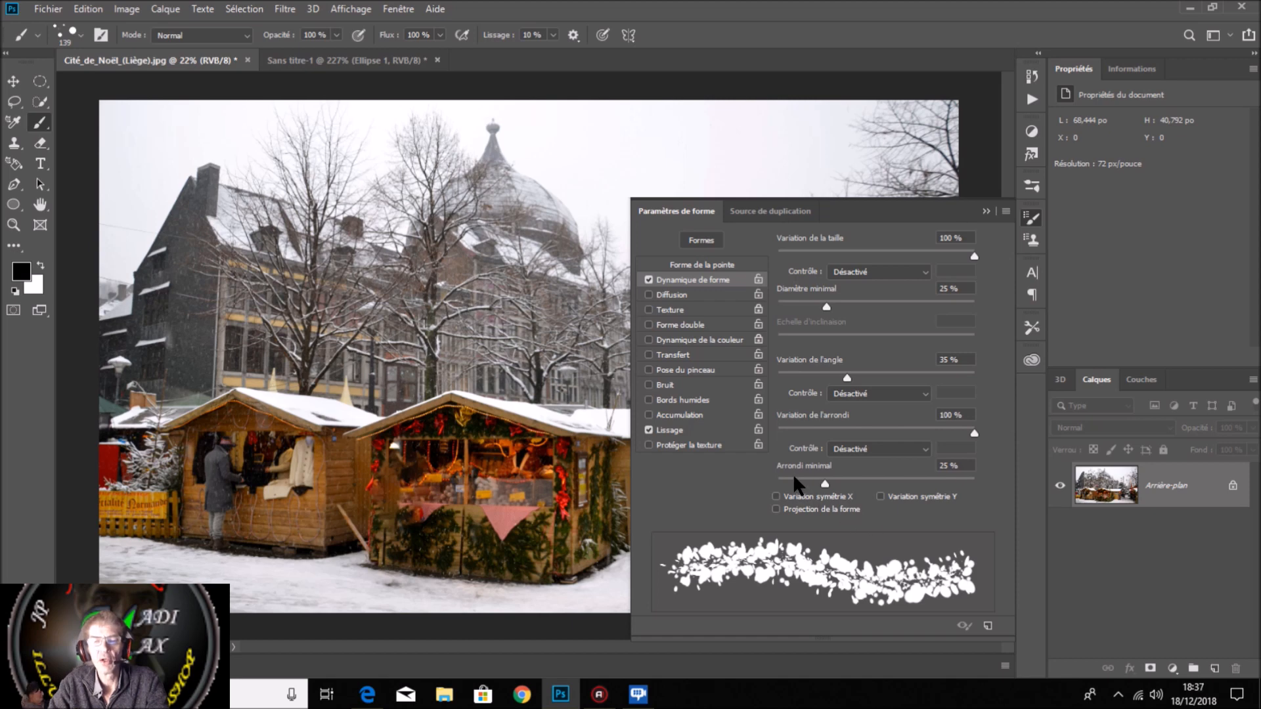
pyautogui.moveTo(826, 485)
pyautogui.mouseDown()
pyautogui.moveTo(762, 484)
pyautogui.moveTo(998, 470)
pyautogui.moveTo(723, 486)
pyautogui.mouseUp()
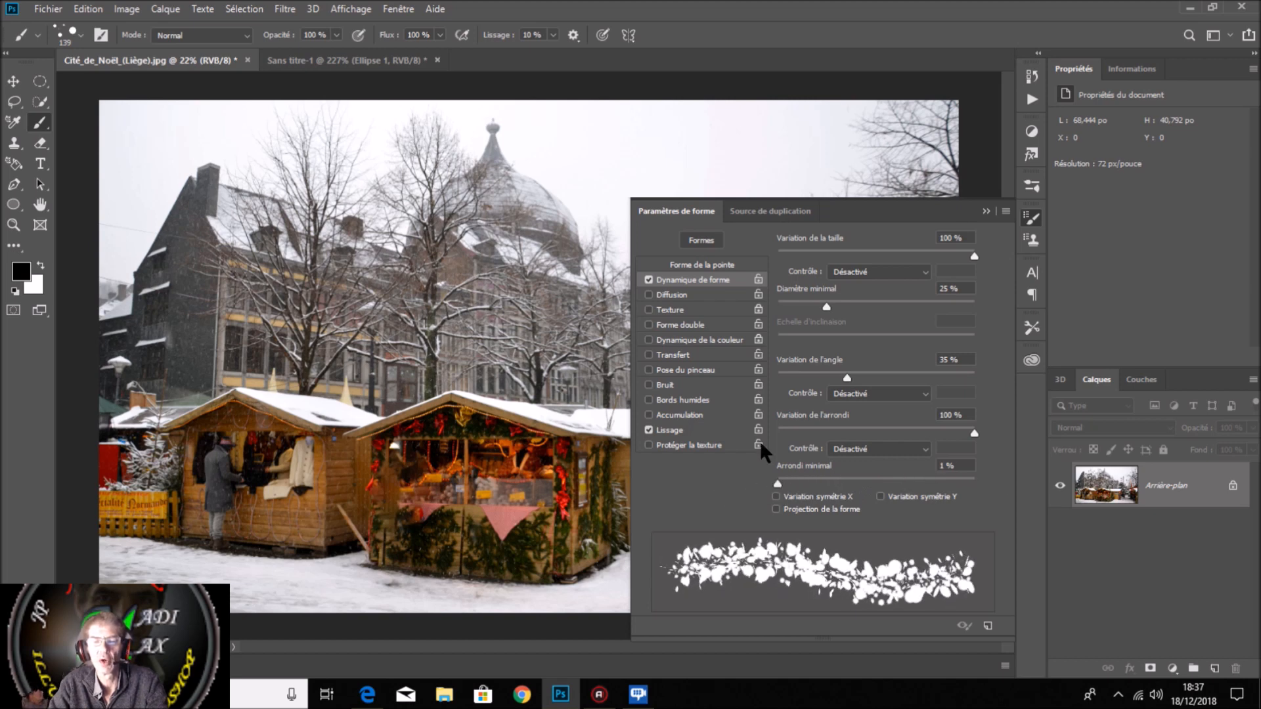
# Step: Enable Diffusion for the brush with 1000% scatter and 100% Variation numérique
pyautogui.click(700, 295)
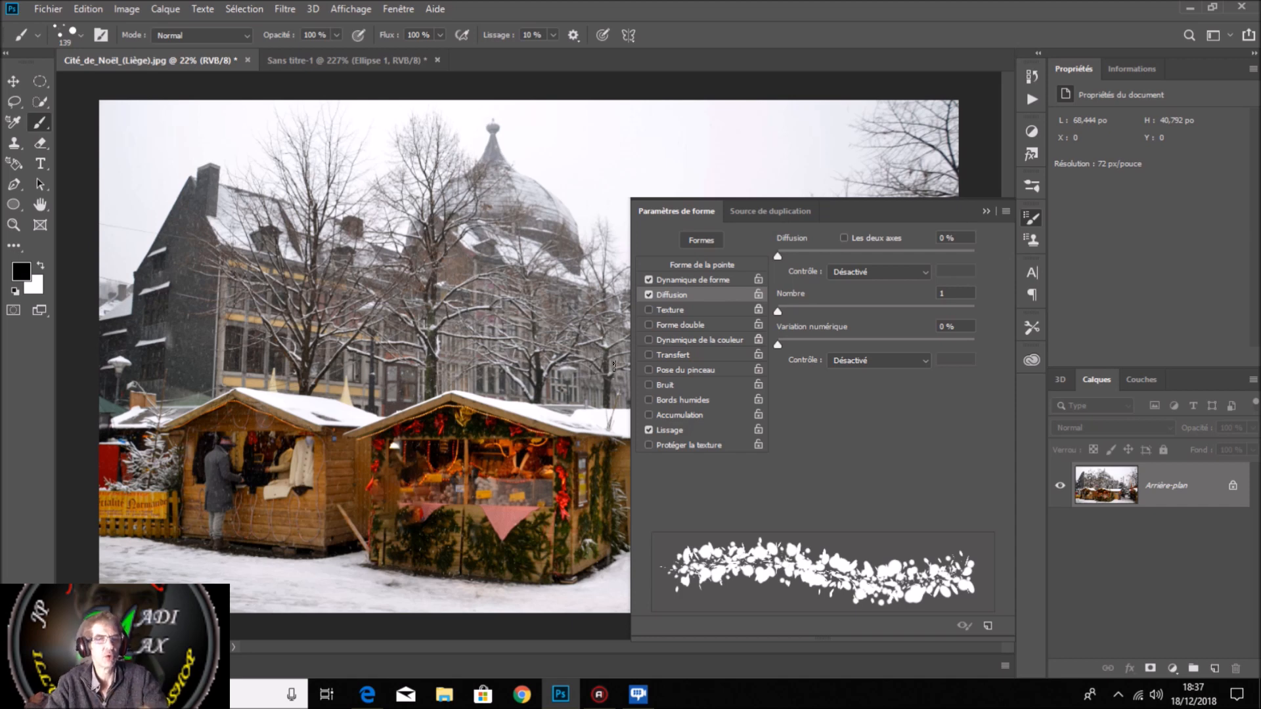
pyautogui.moveTo(800, 255); pyautogui.dragTo(999, 262)
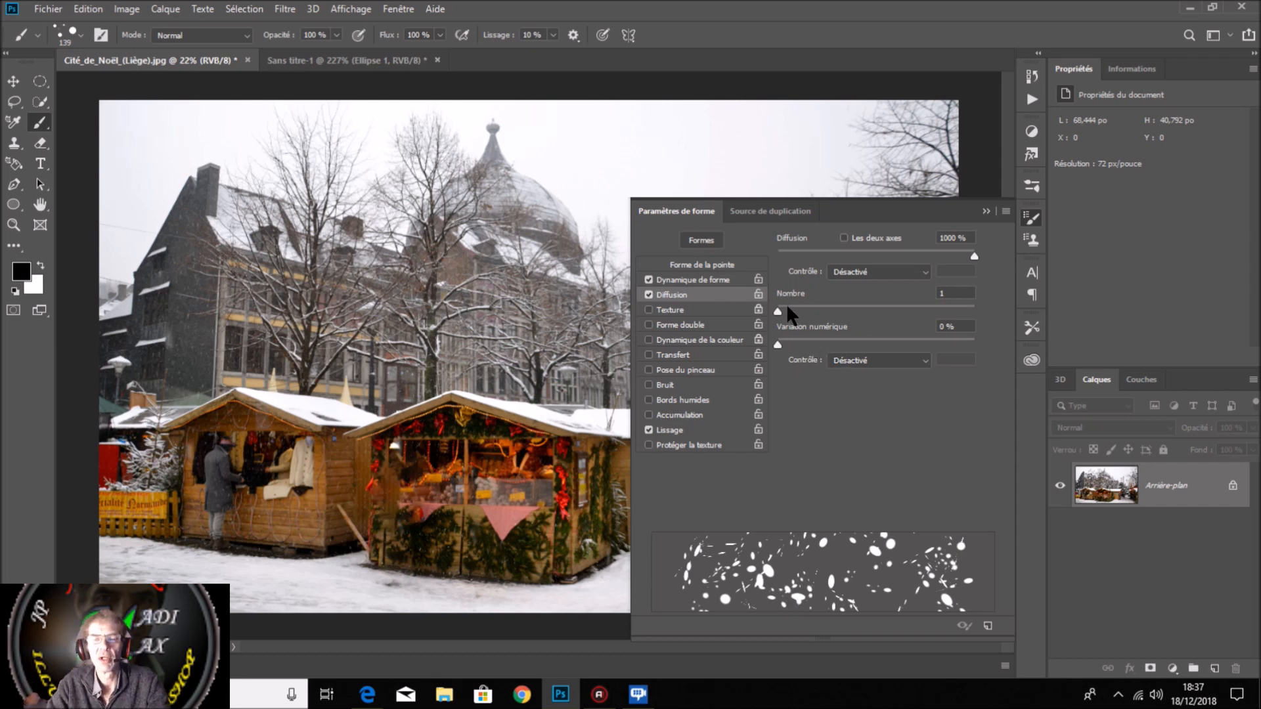
pyautogui.moveTo(774, 340); pyautogui.dragTo(991, 351)
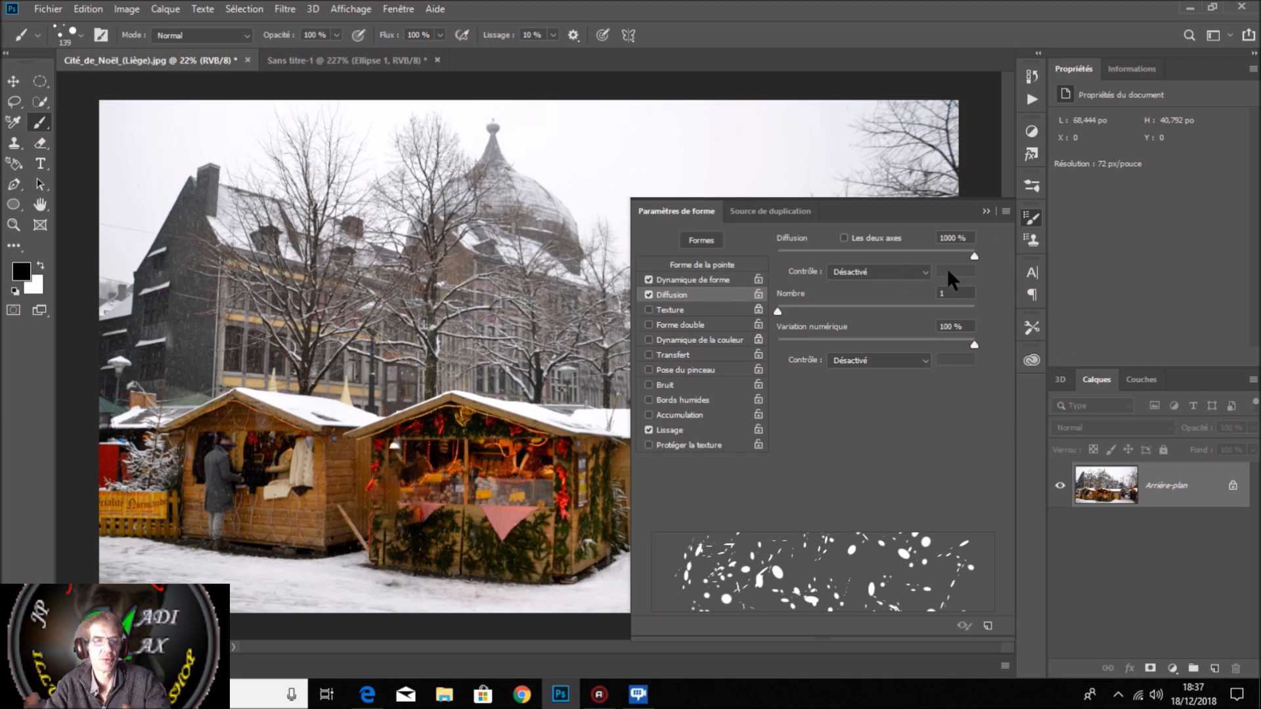
# Step: Enable Transfert for the brush and set the opacity variation to 15%
pyautogui.click(715, 355)
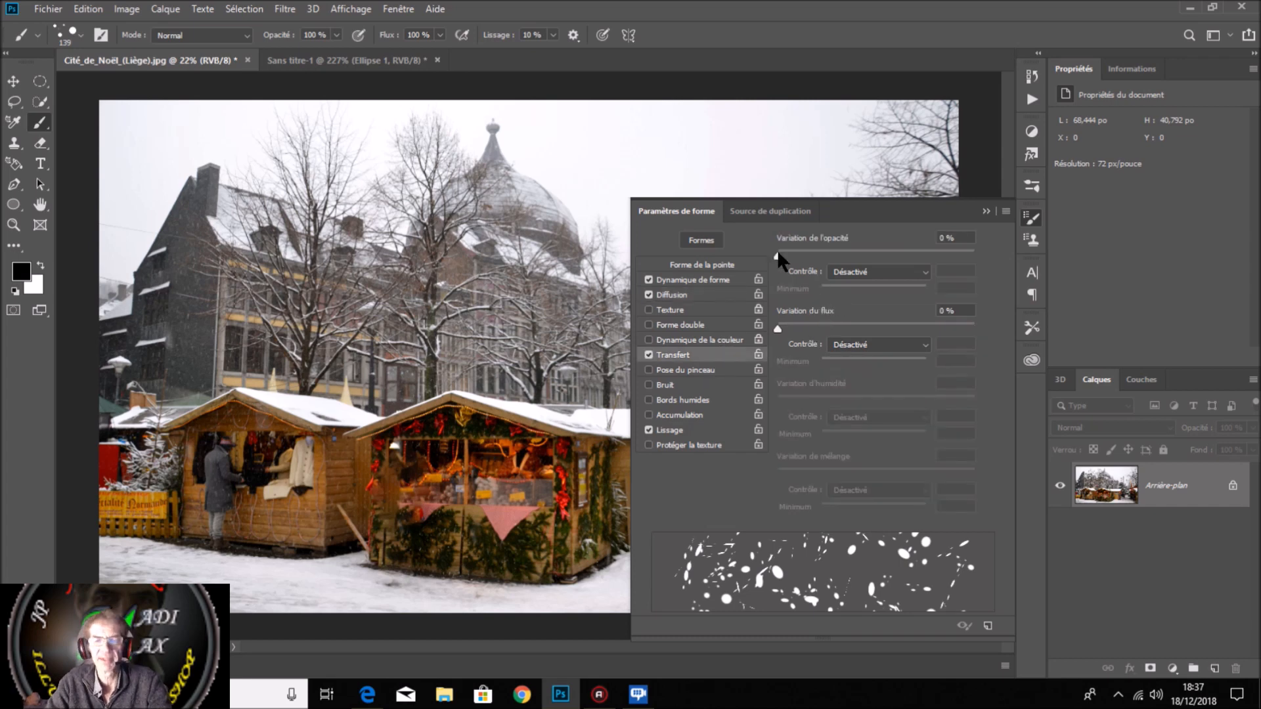
pyautogui.moveTo(778, 252); pyautogui.dragTo(991, 247)
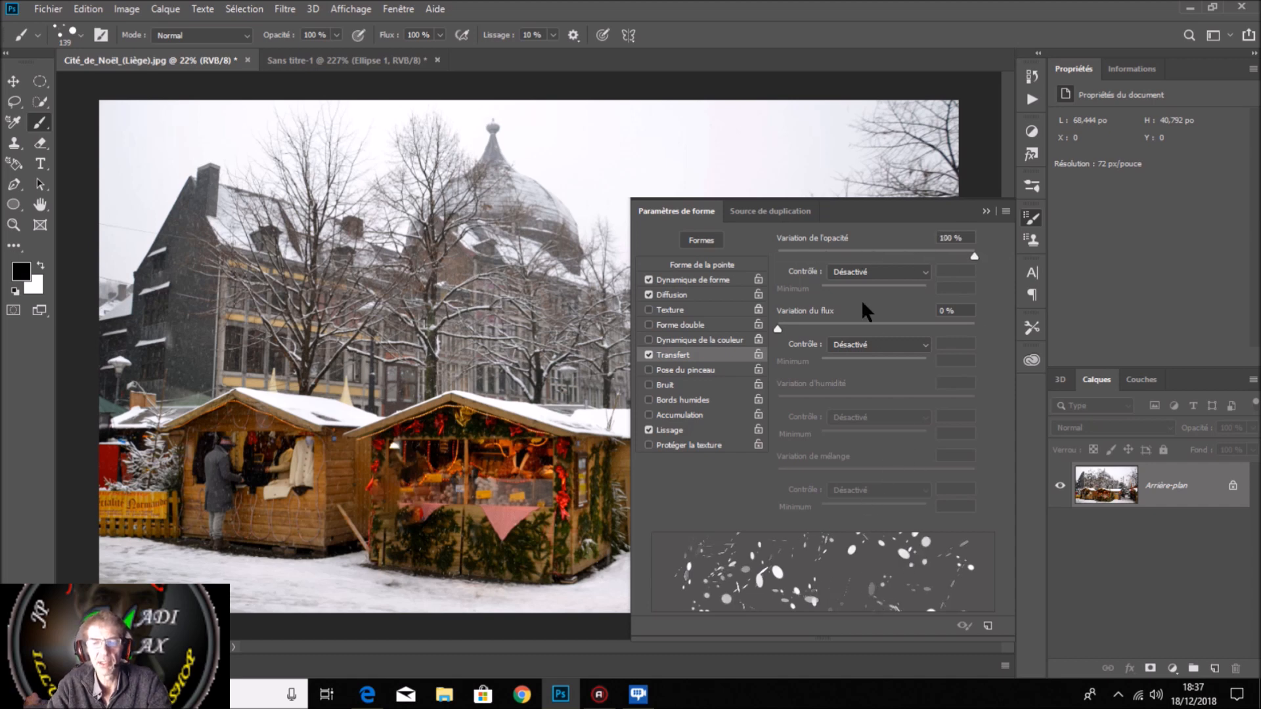
pyautogui.click(804, 251)
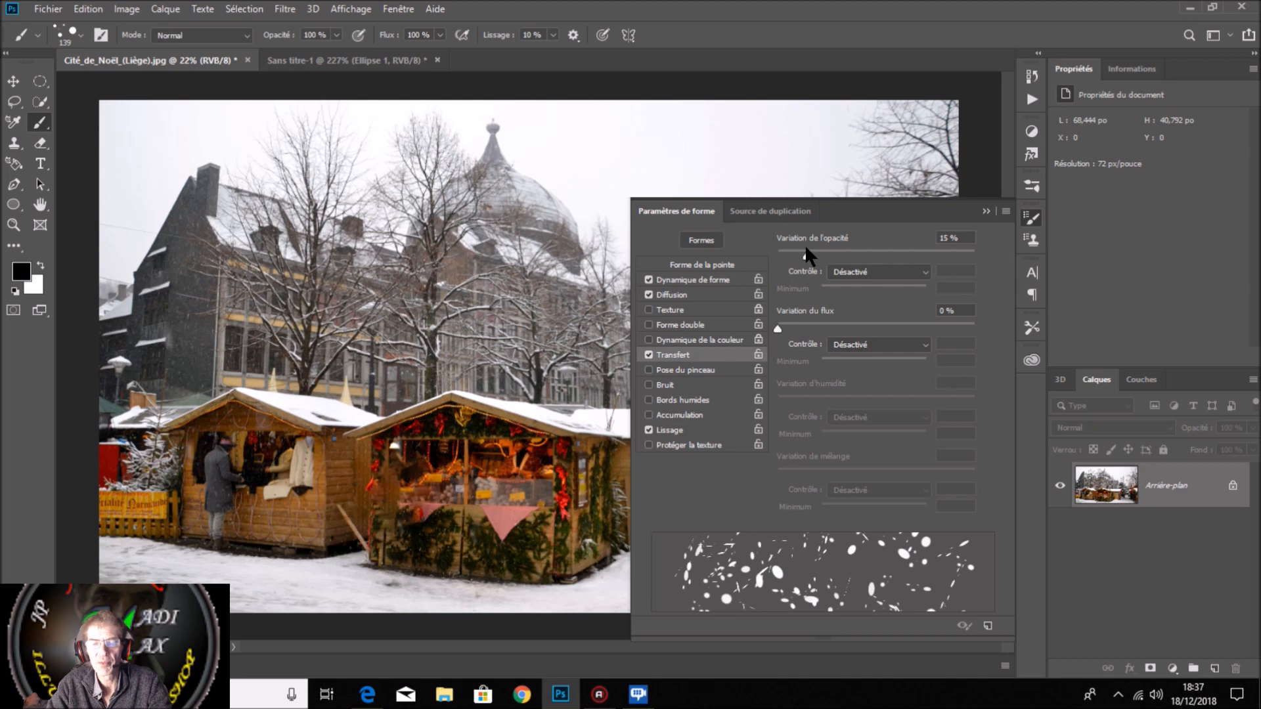
# Step: Set the brush's opacity variation to 23%, close the brush settings and make white the foreground colour
pyautogui.moveTo(808, 251)
pyautogui.mouseDown()
pyautogui.moveTo(736, 255)
pyautogui.moveTo(797, 251)
pyautogui.mouseUp()
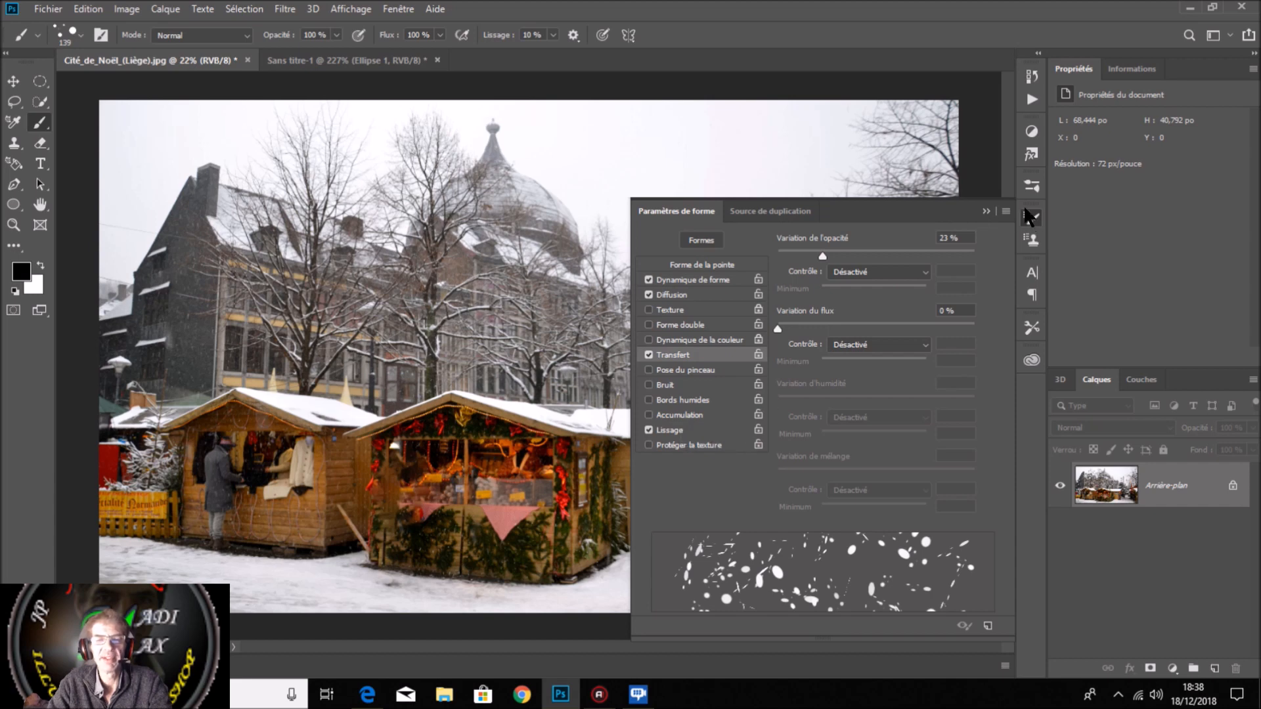
pyautogui.click(985, 207)
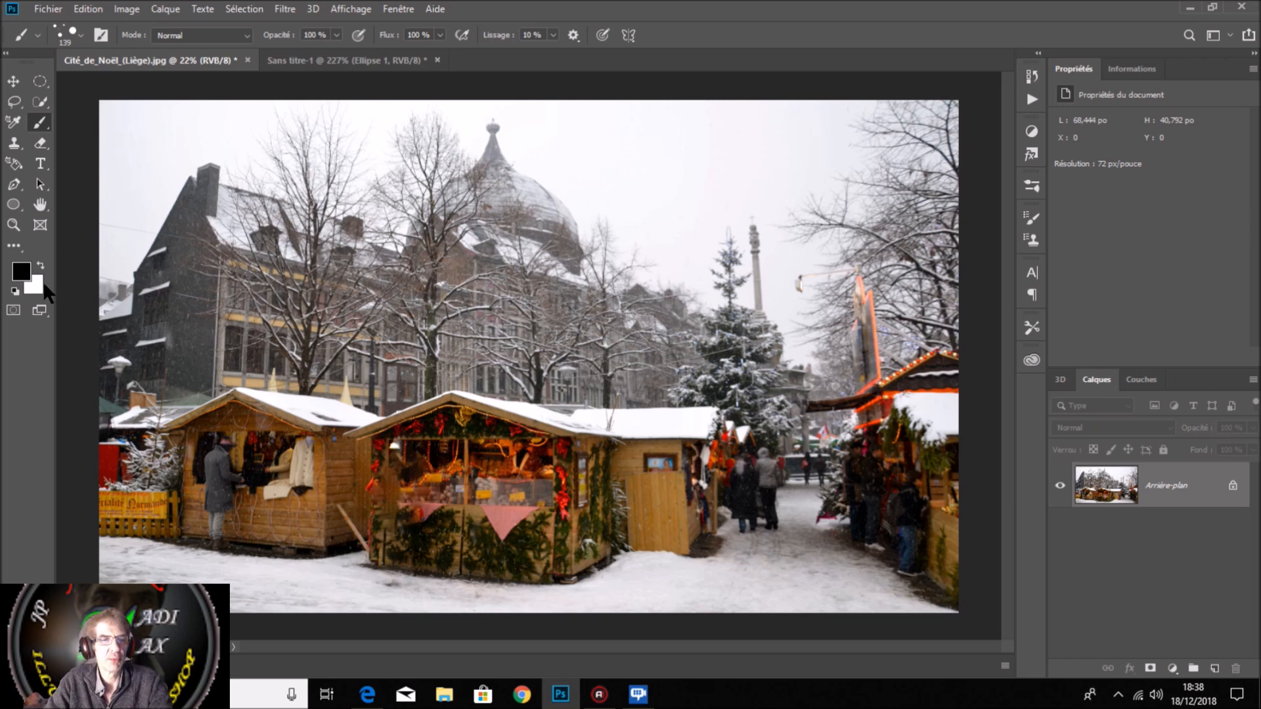
pyautogui.press('x')
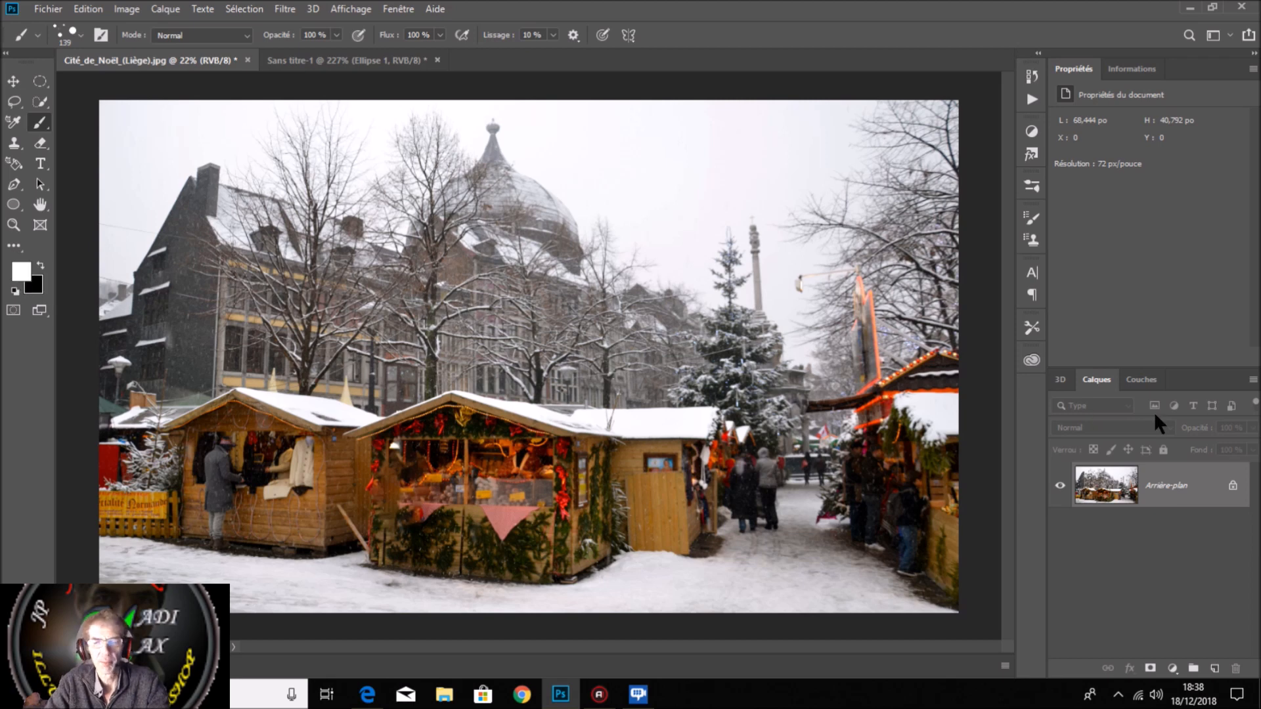
# Step: Create a new layer above the background photo and name it arriure
pyautogui.click(1214, 668)
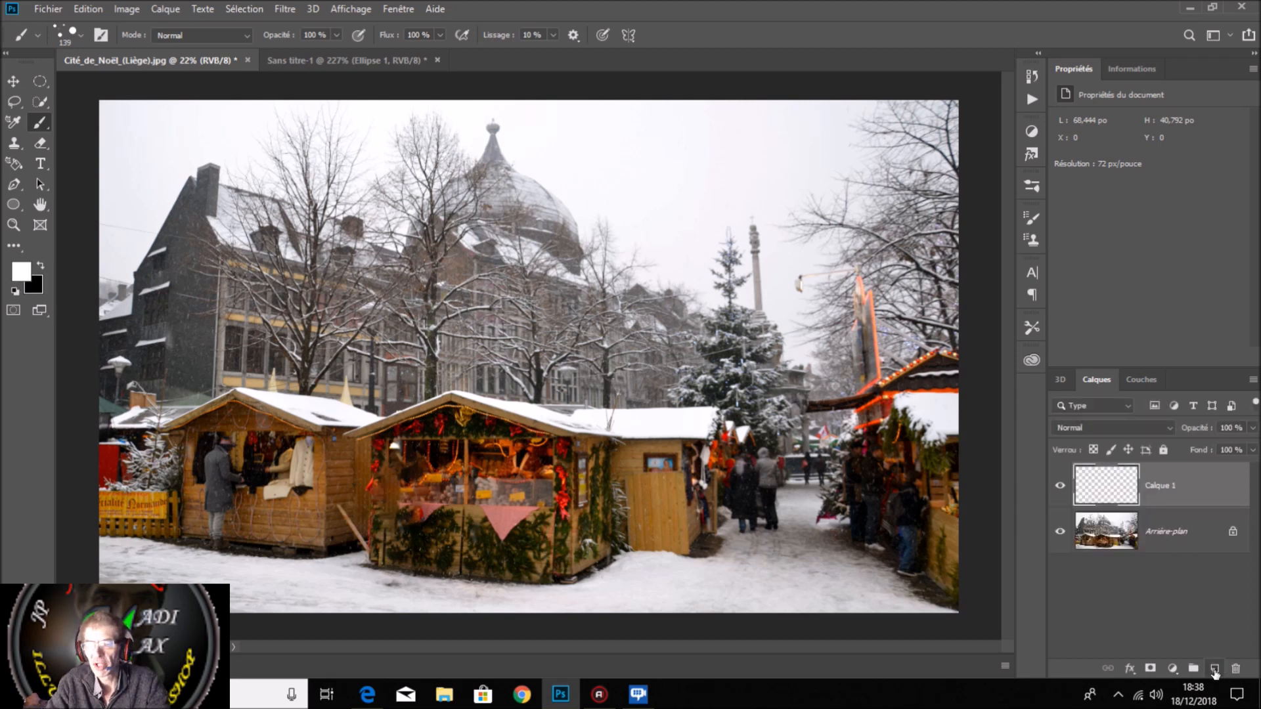
pyautogui.doubleClick(1168, 486)
pyautogui.write('ard')
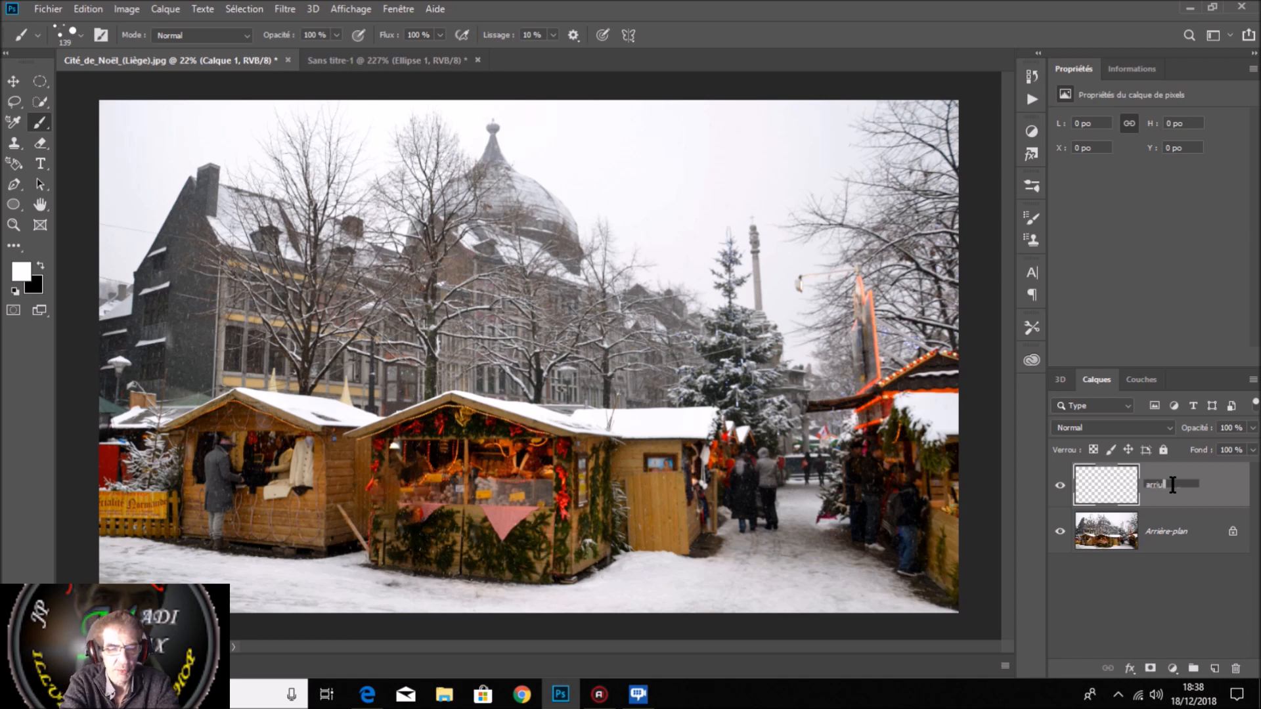
pyautogui.click(1216, 503)
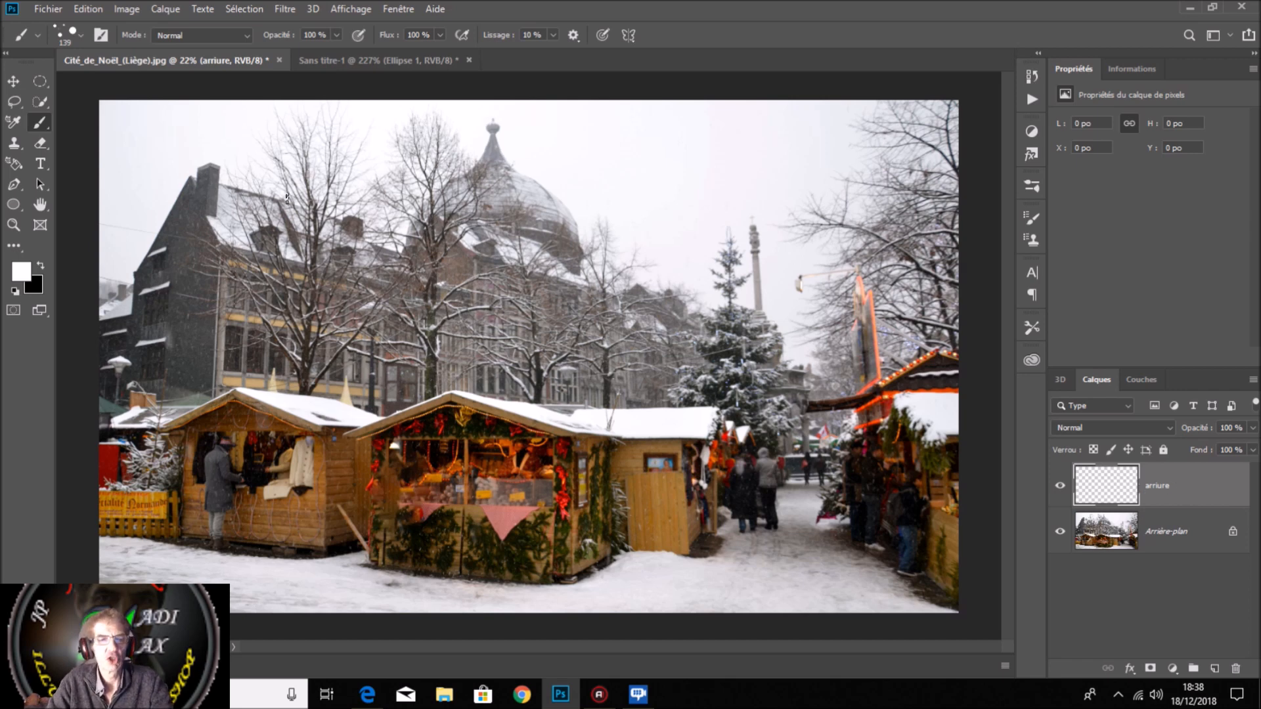
# Step: Enlarge the snow brush to 157 px and paint white snowflakes across the whole photo on the arriure layer
pyautogui.moveTo(266, 179); pyautogui.dragTo(271, 178)
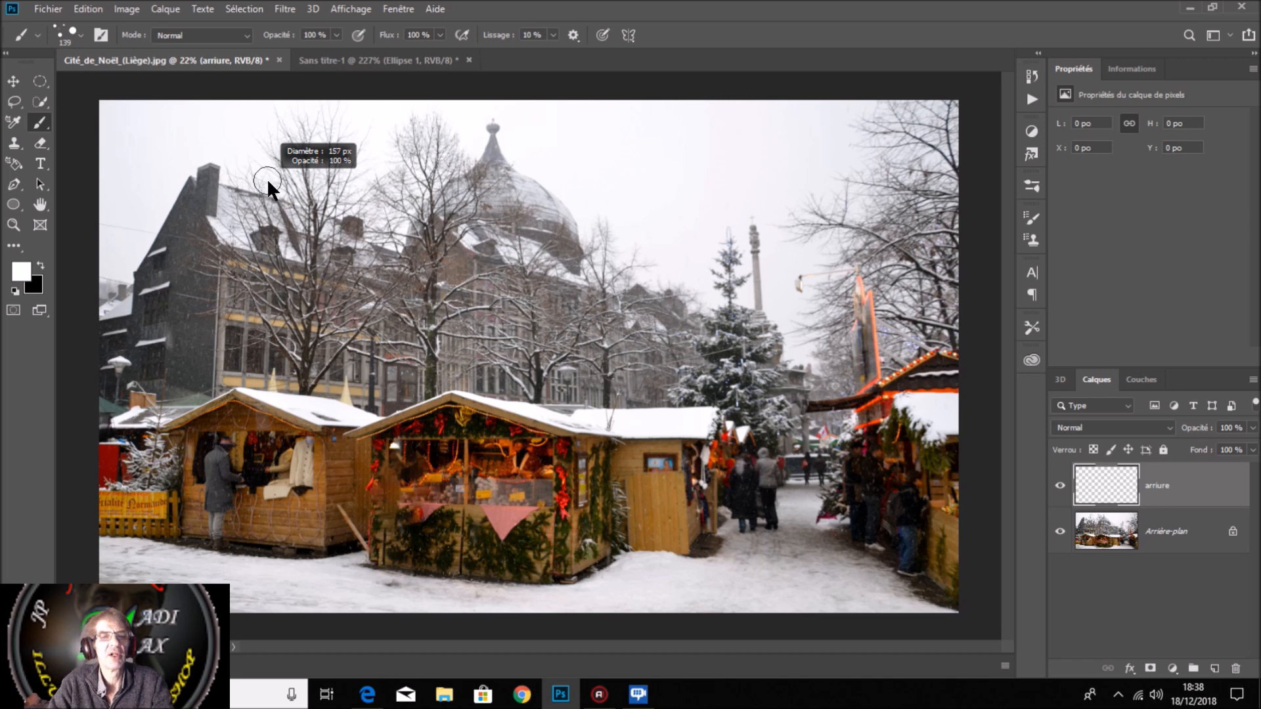
pyautogui.moveTo(266, 179); pyautogui.dragTo(268, 179)
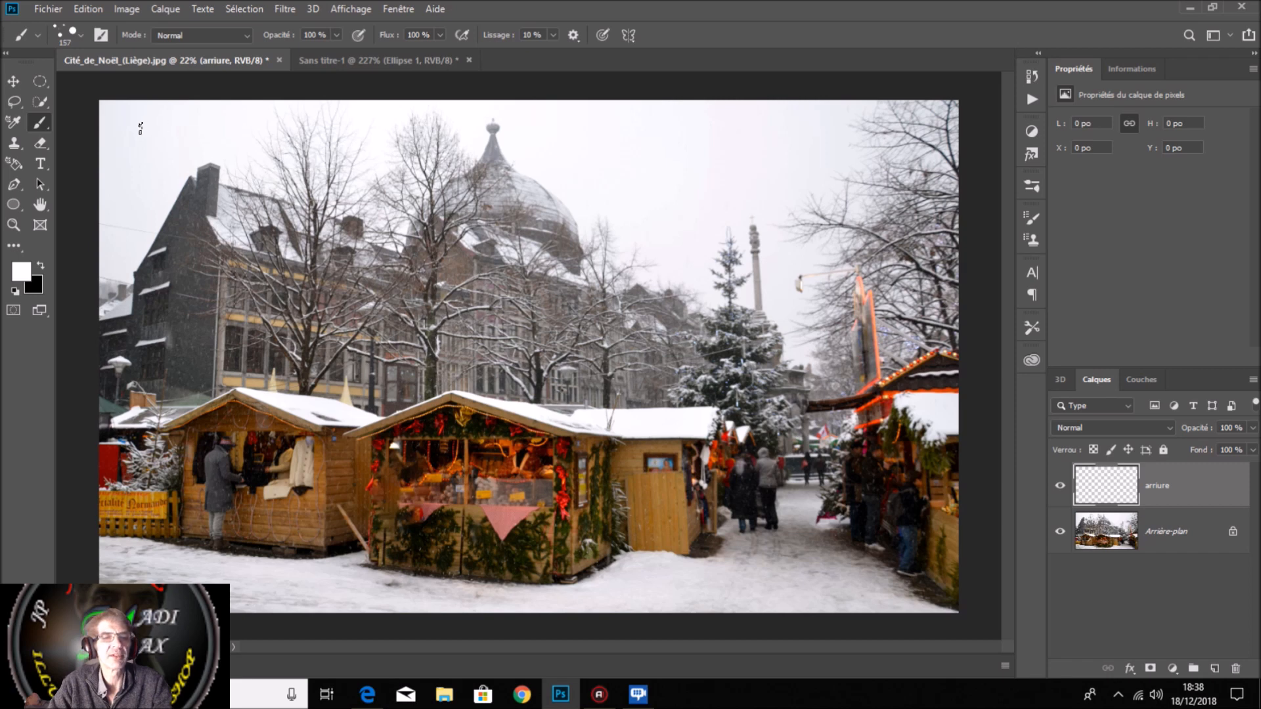
pyautogui.moveTo(102, 116)
pyautogui.mouseDown()
pyautogui.moveTo(758, 116)
pyautogui.moveTo(896, 174)
pyautogui.moveTo(933, 207)
pyautogui.moveTo(591, 295)
pyautogui.moveTo(171, 338)
pyautogui.moveTo(184, 354)
pyautogui.moveTo(974, 443)
pyautogui.moveTo(916, 545)
pyautogui.moveTo(699, 601)
pyautogui.moveTo(328, 555)
pyautogui.moveTo(26, 619)
pyautogui.mouseUp()
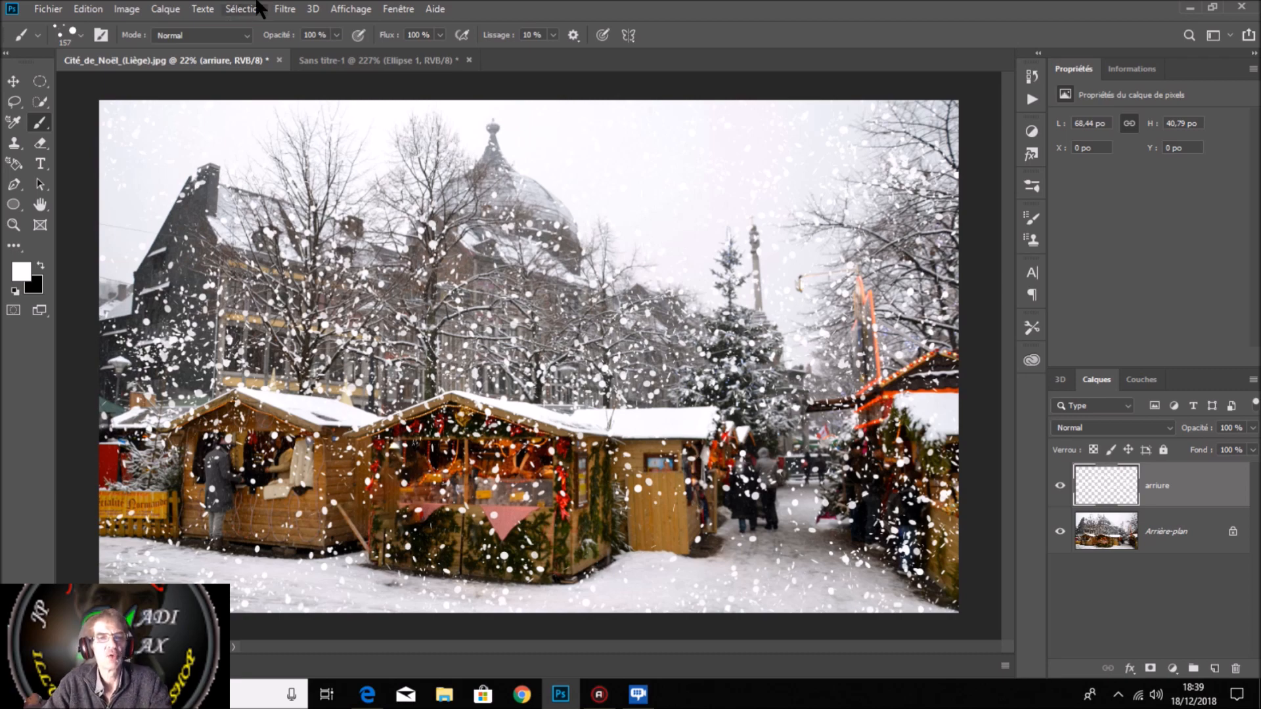
# Step: Apply a Flou gaussien with a 4,9 pixel radius to the snow on the arriure layer
pyautogui.click(287, 9)
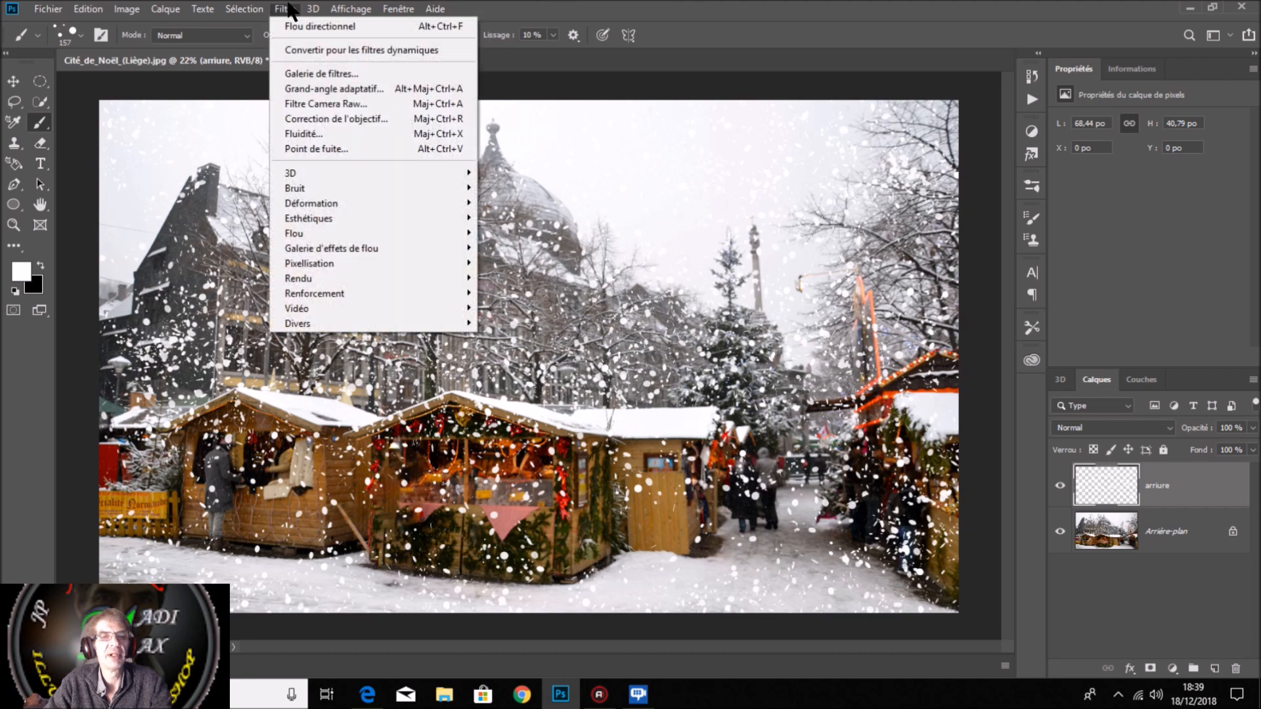
pyautogui.moveTo(325, 238)
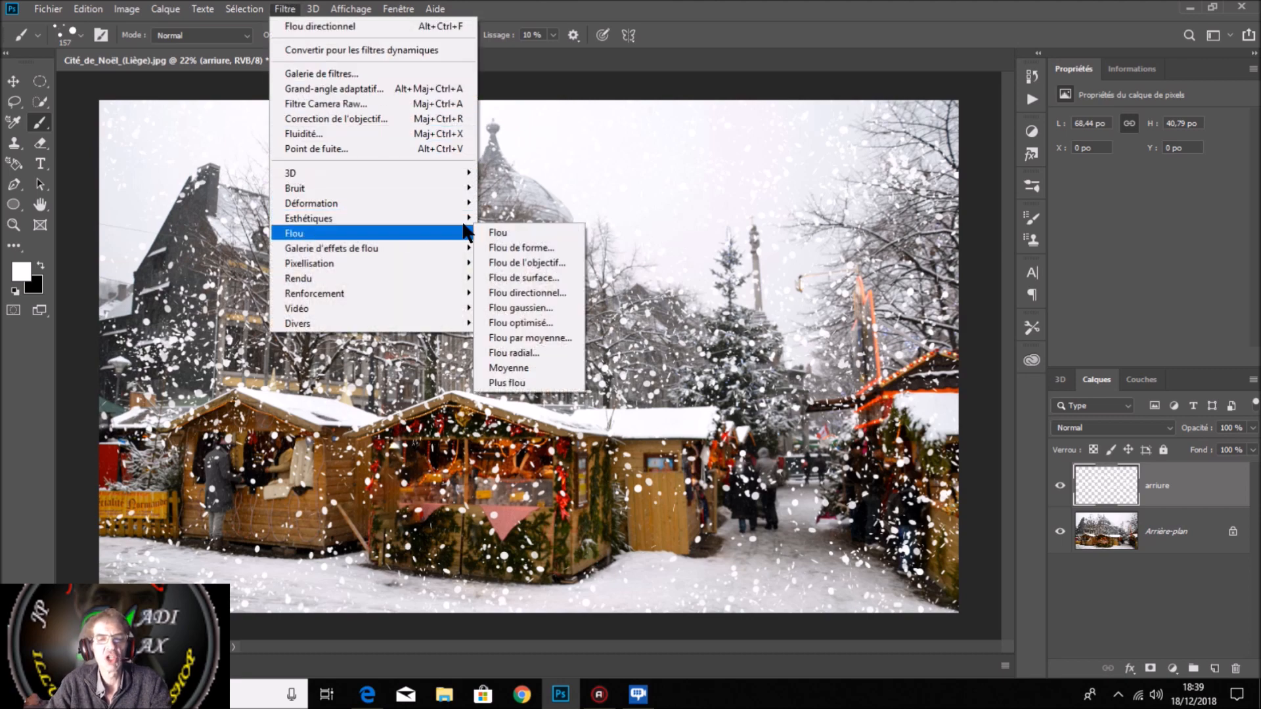
pyautogui.click(520, 308)
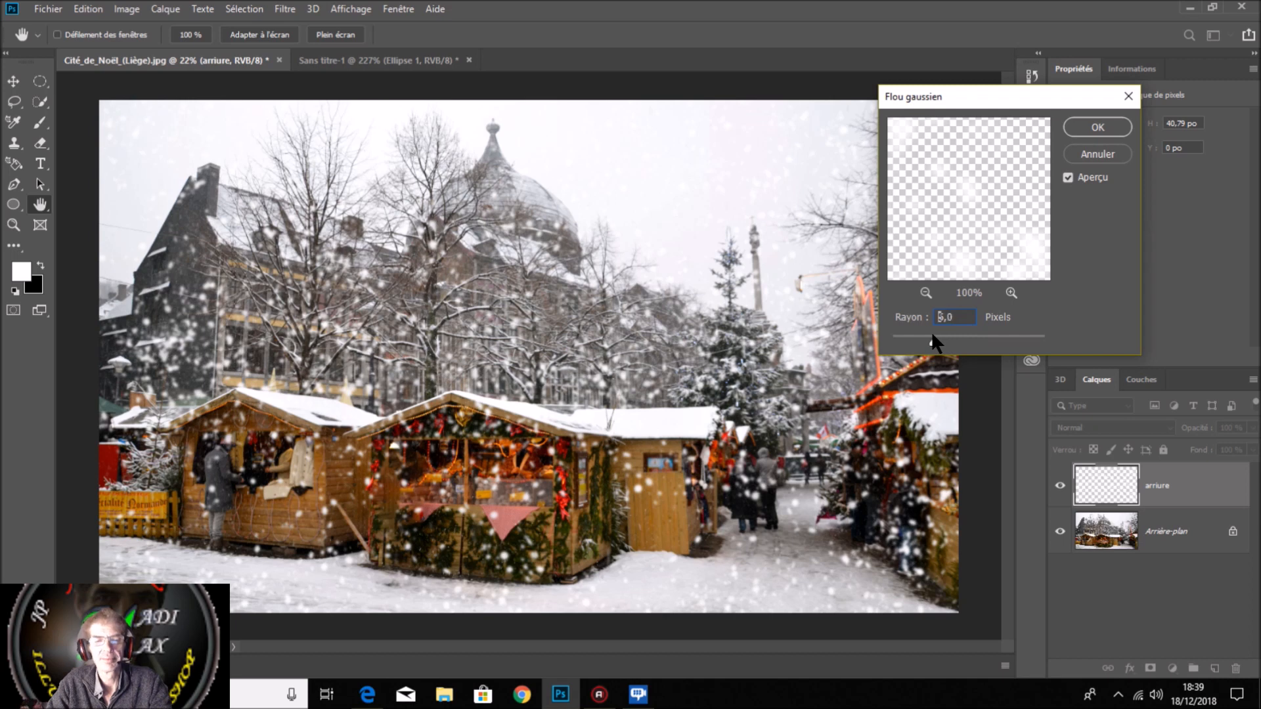
pyautogui.moveTo(932, 334); pyautogui.dragTo(931, 333)
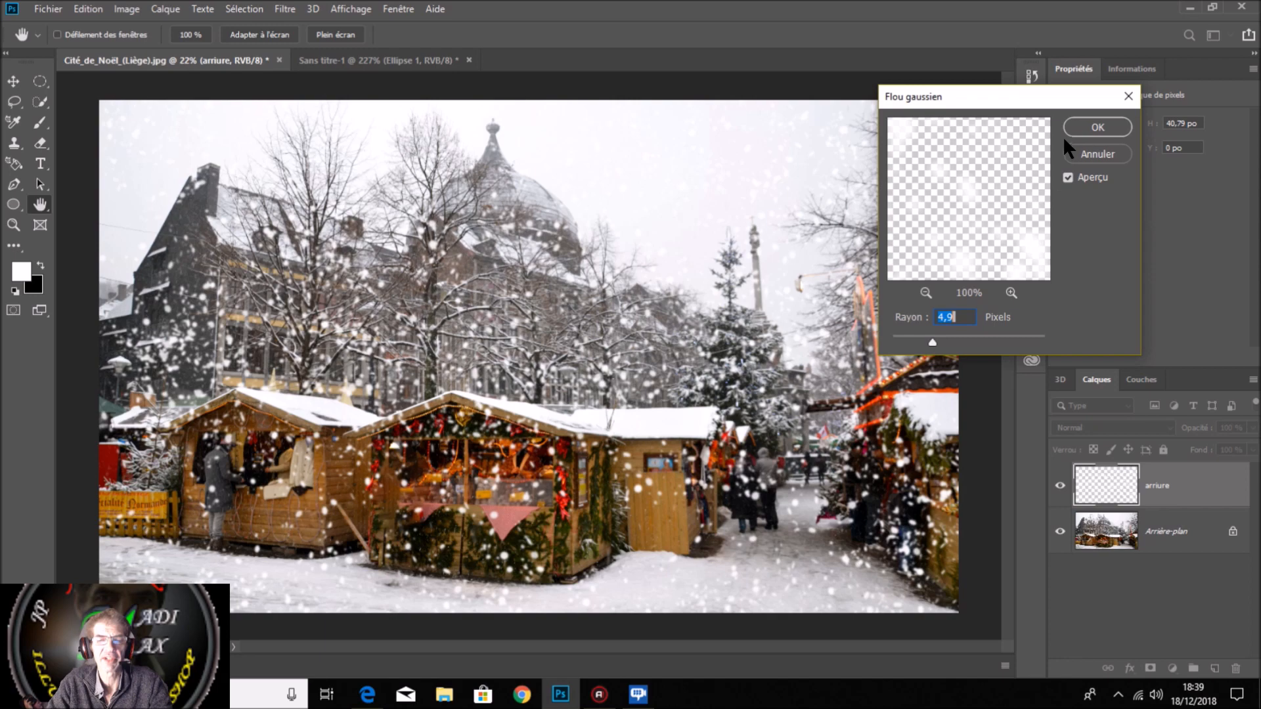
pyautogui.click(1101, 128)
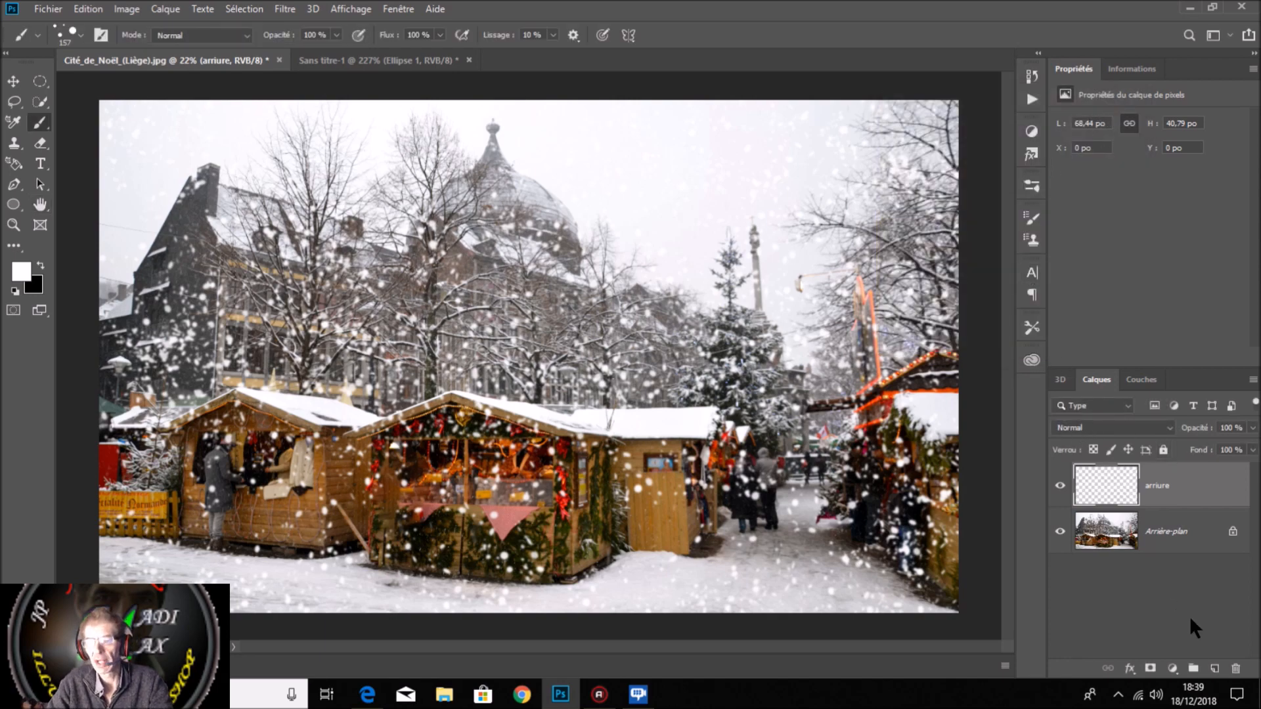
# Step: Add a new layer above arriure and name it camera
pyautogui.click(1212, 667)
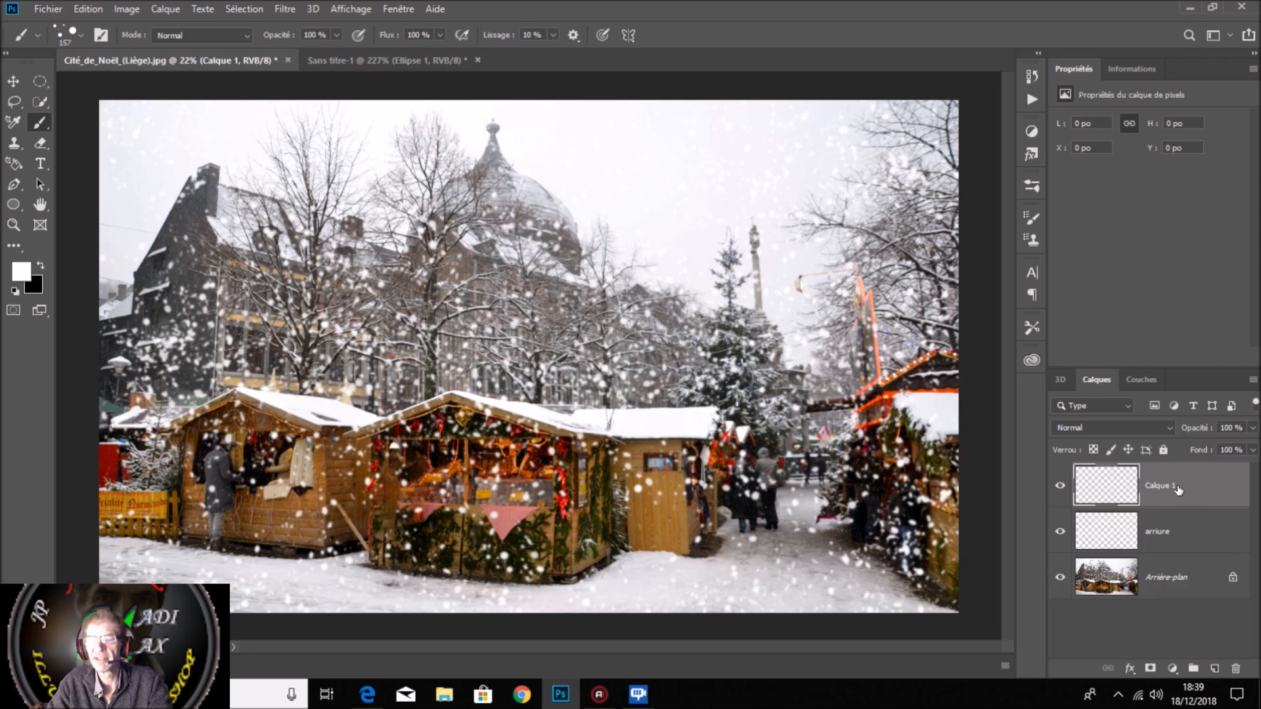
pyautogui.press('c')
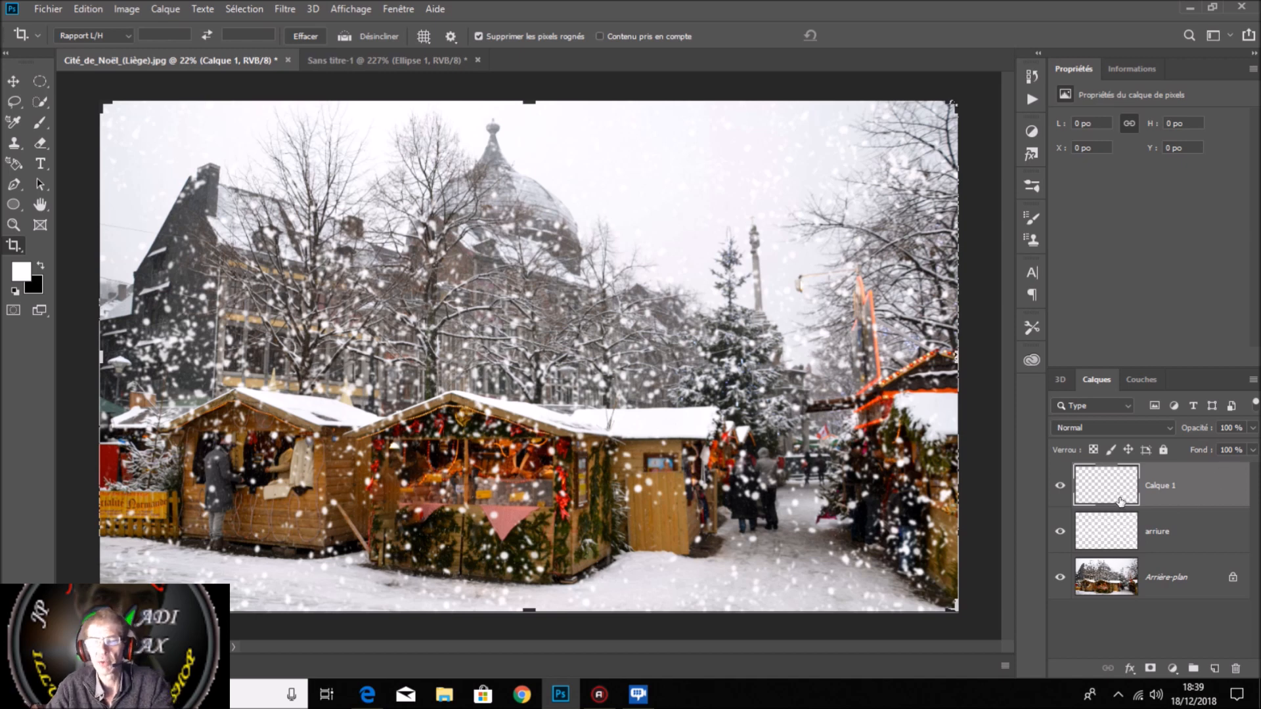
pyautogui.doubleClick(1160, 486)
pyautogui.write('camera')
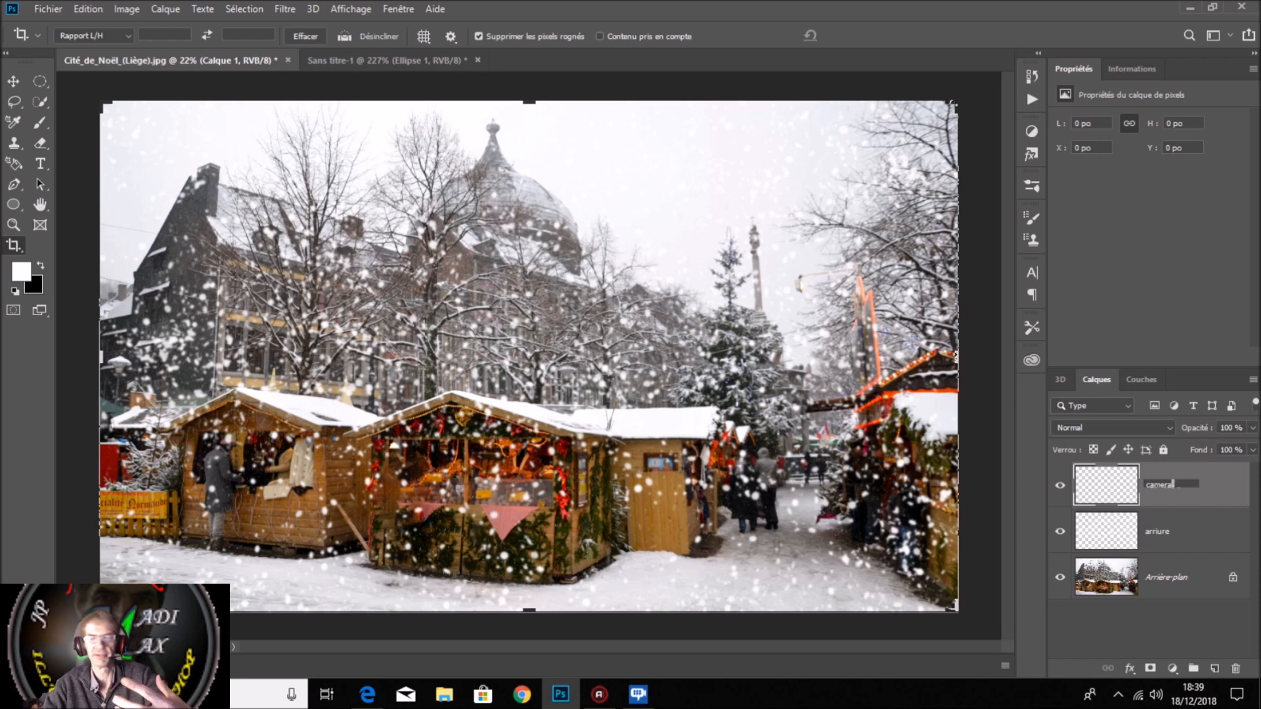
pyautogui.click(1218, 491)
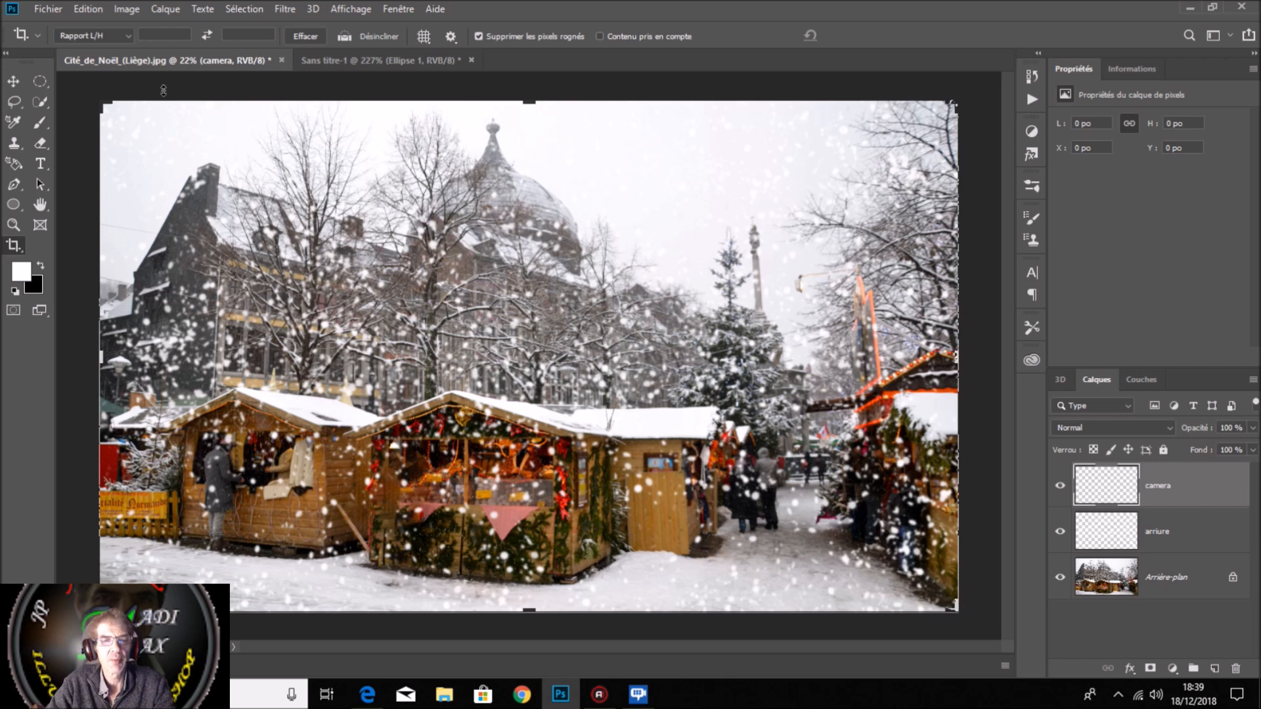
# Step: Enlarge the snow brush to 302 px and paint bigger snowflakes across the photo on the camera layer
pyautogui.click(41, 123)
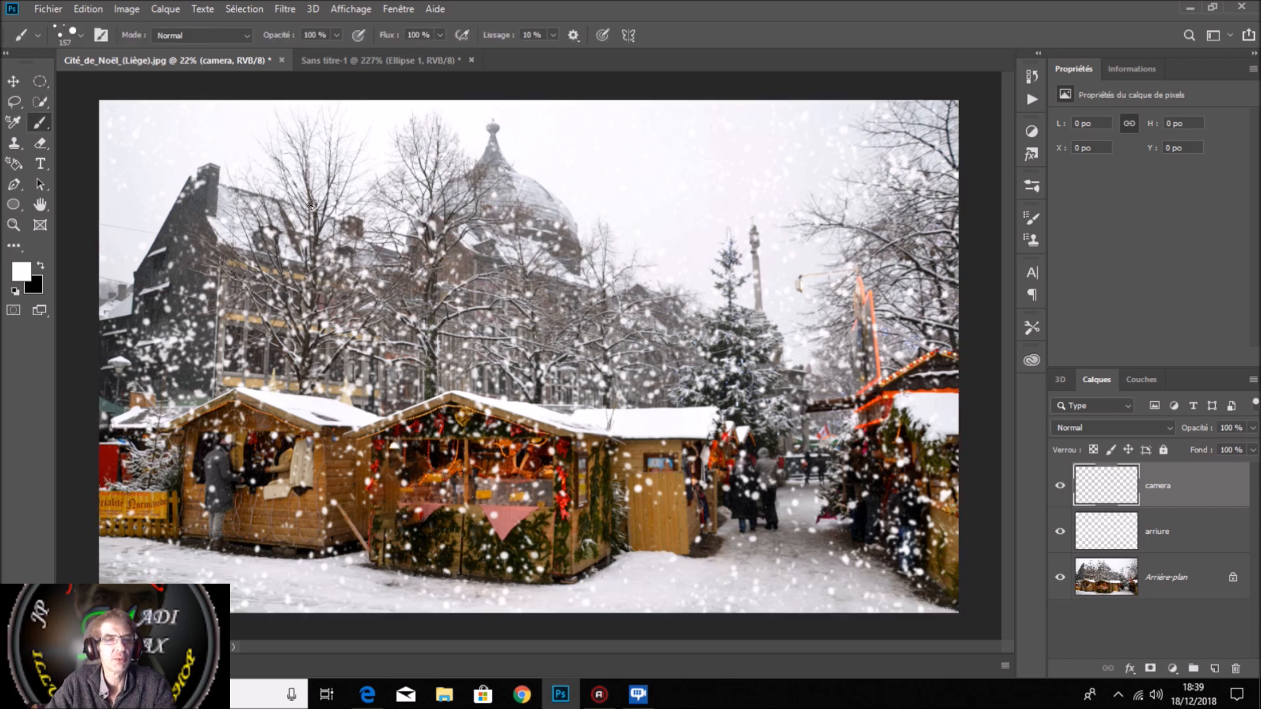
pyautogui.moveTo(375, 220); pyautogui.dragTo(388, 225)
pyautogui.moveTo(147, 151)
pyautogui.mouseDown()
pyautogui.moveTo(368, 308)
pyautogui.moveTo(918, 218)
pyautogui.mouseUp()
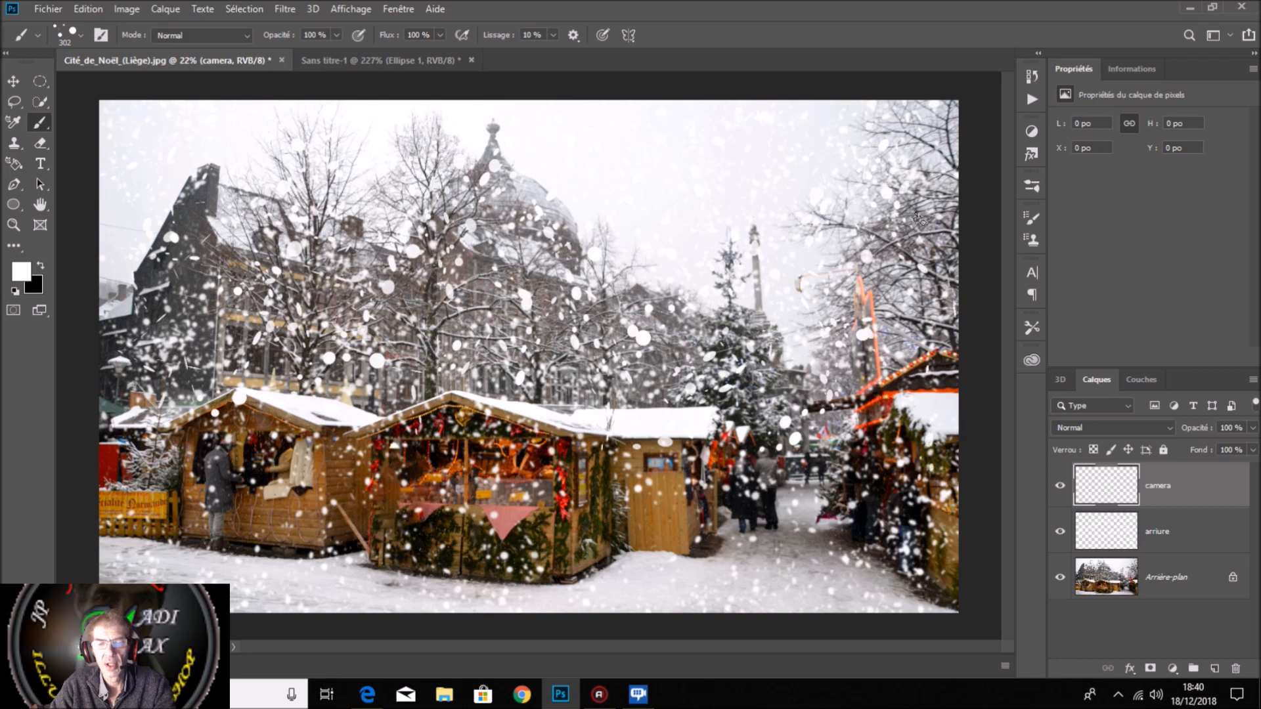
pyautogui.moveTo(210, 537)
pyautogui.mouseDown()
pyautogui.moveTo(512, 525)
pyautogui.moveTo(801, 420)
pyautogui.mouseUp()
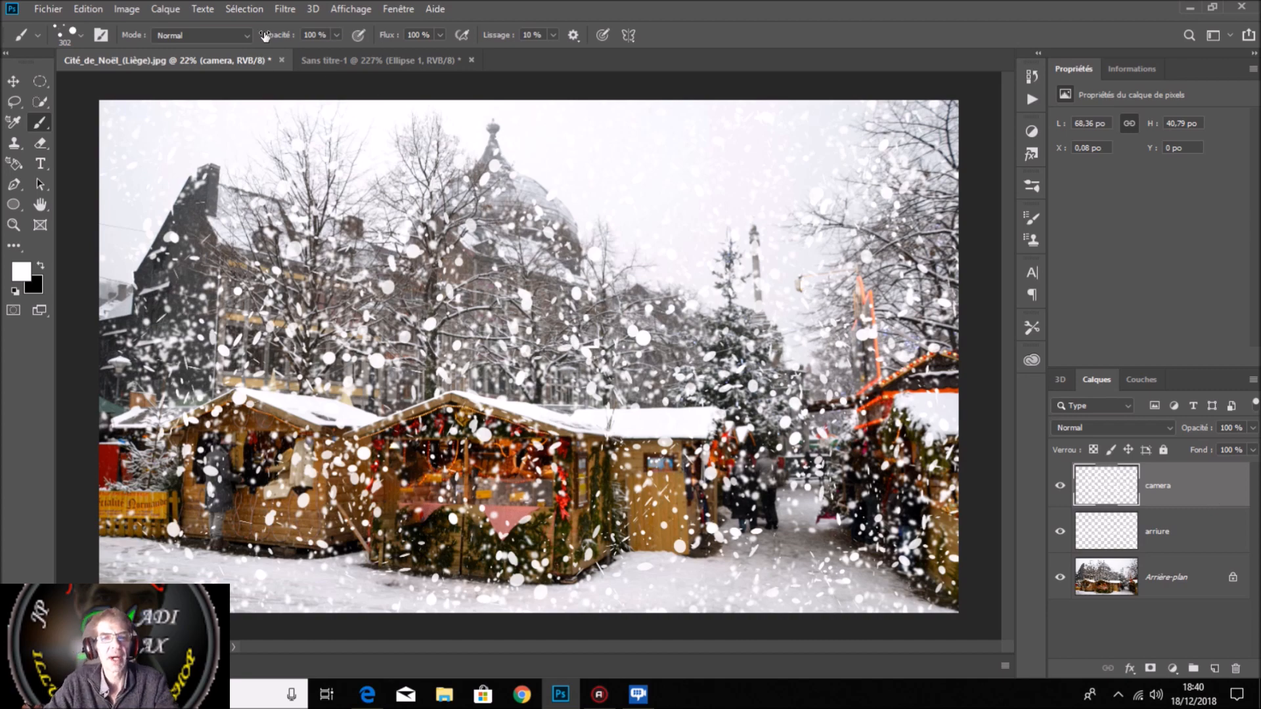
# Step: Start a Flou directionnel on the camera layer and set its angle to 25°
pyautogui.click(289, 7)
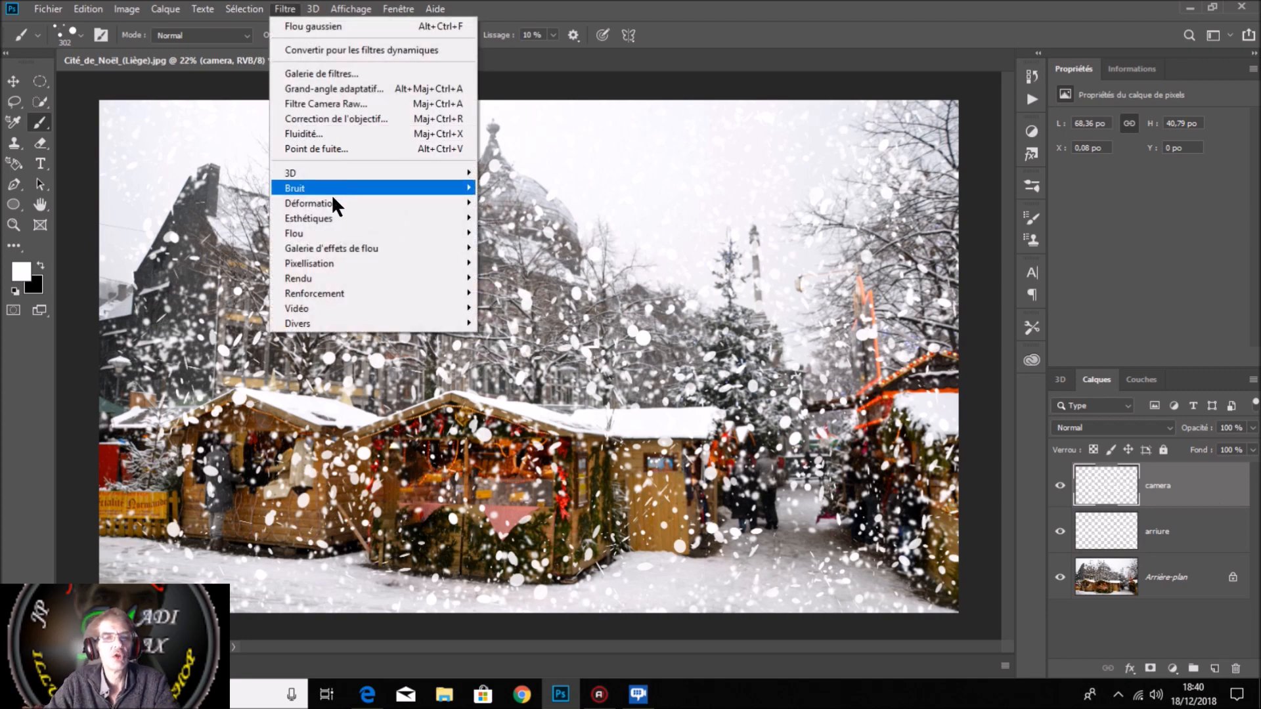
pyautogui.moveTo(345, 235)
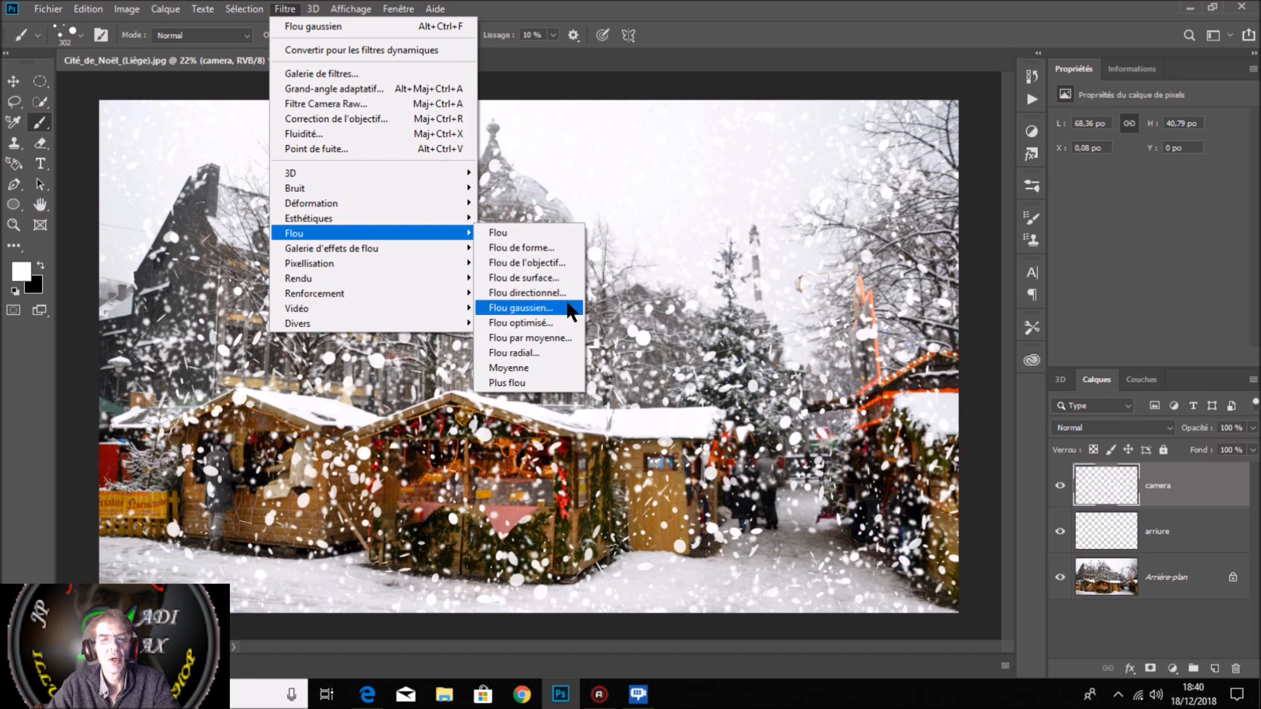
pyautogui.click(525, 292)
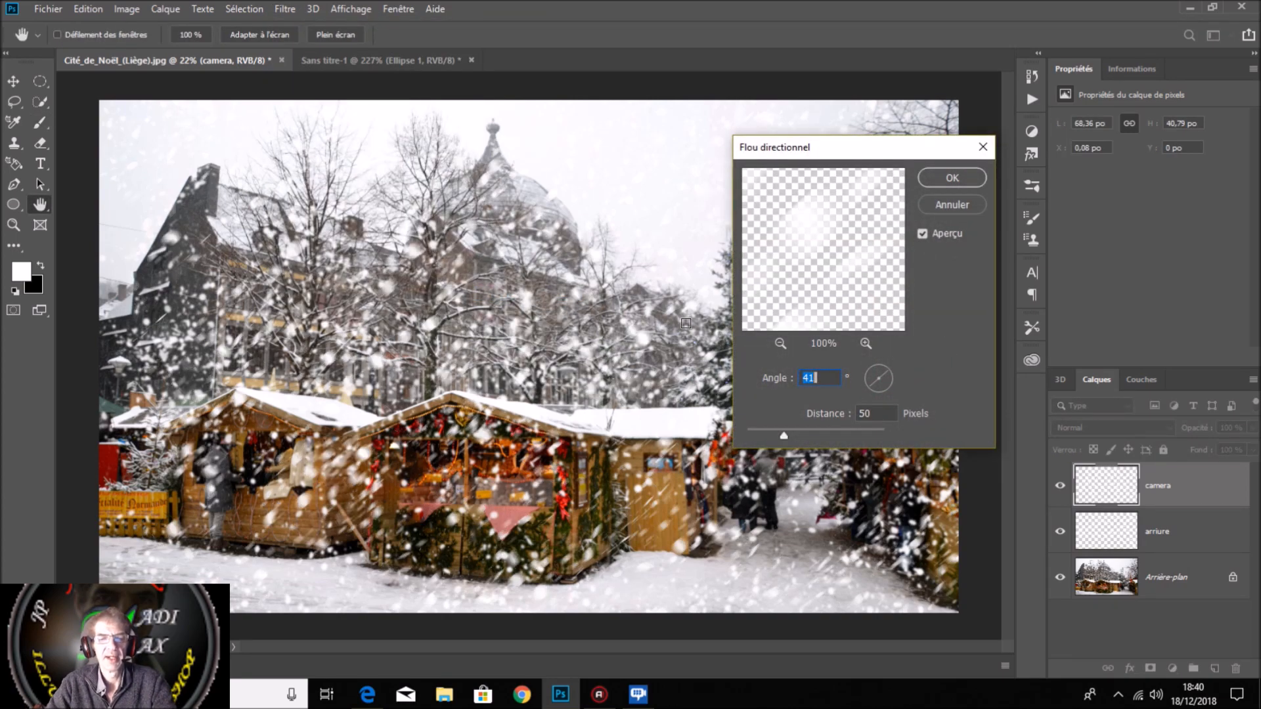
pyautogui.moveTo(884, 374)
pyautogui.mouseDown()
pyautogui.moveTo(870, 377)
pyautogui.moveTo(883, 381)
pyautogui.mouseUp()
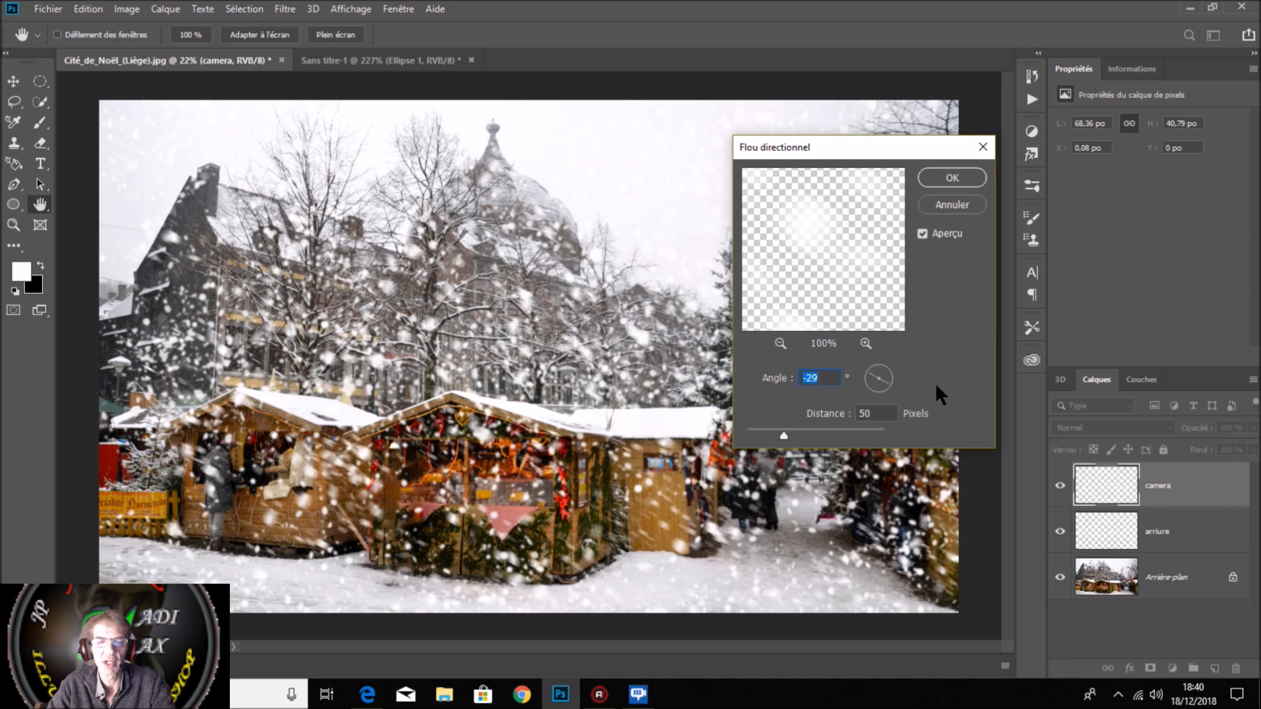
pyautogui.click(867, 386)
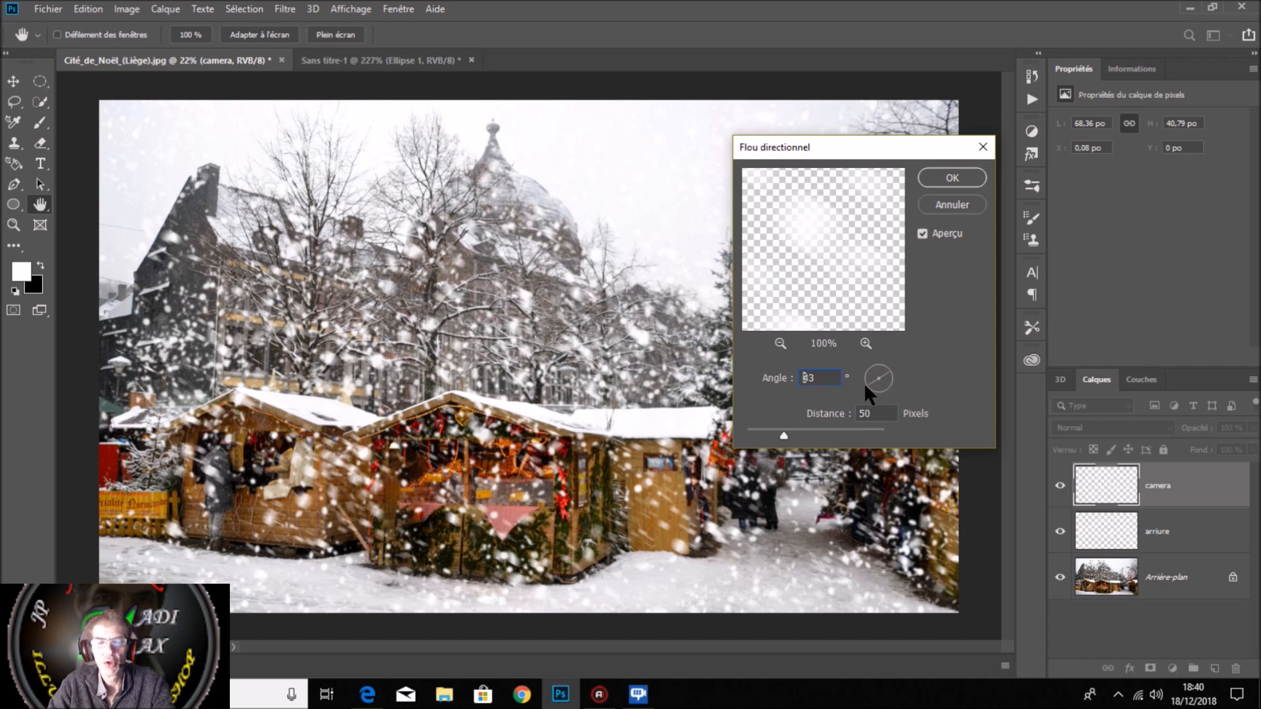
pyautogui.press('Down')
pyautogui.press('Down')
pyautogui.press('Down')
pyautogui.press('Down')
pyautogui.press('Down')
pyautogui.press('Down')
pyautogui.press('Down')
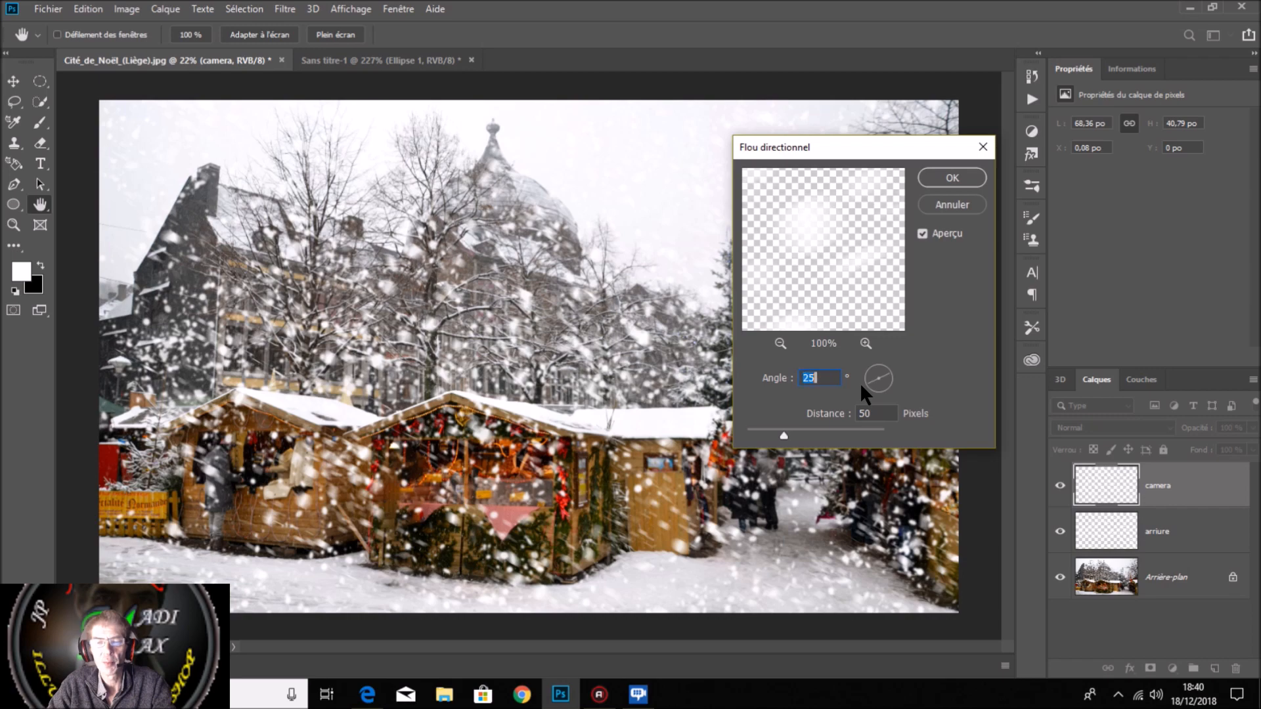
# Step: Set the directional blur distance to 46 pixels and apply it to the camera layer
pyautogui.moveTo(800, 435); pyautogui.dragTo(840, 432)
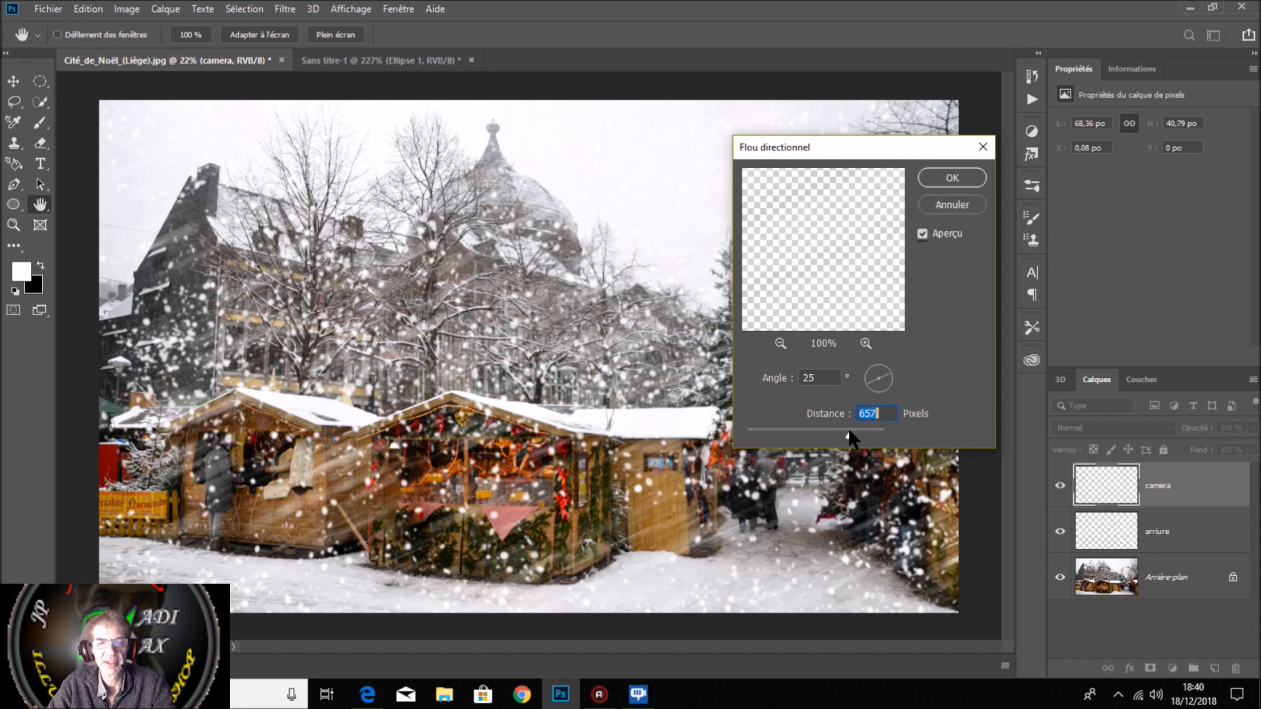
pyautogui.moveTo(809, 429); pyautogui.dragTo(779, 428)
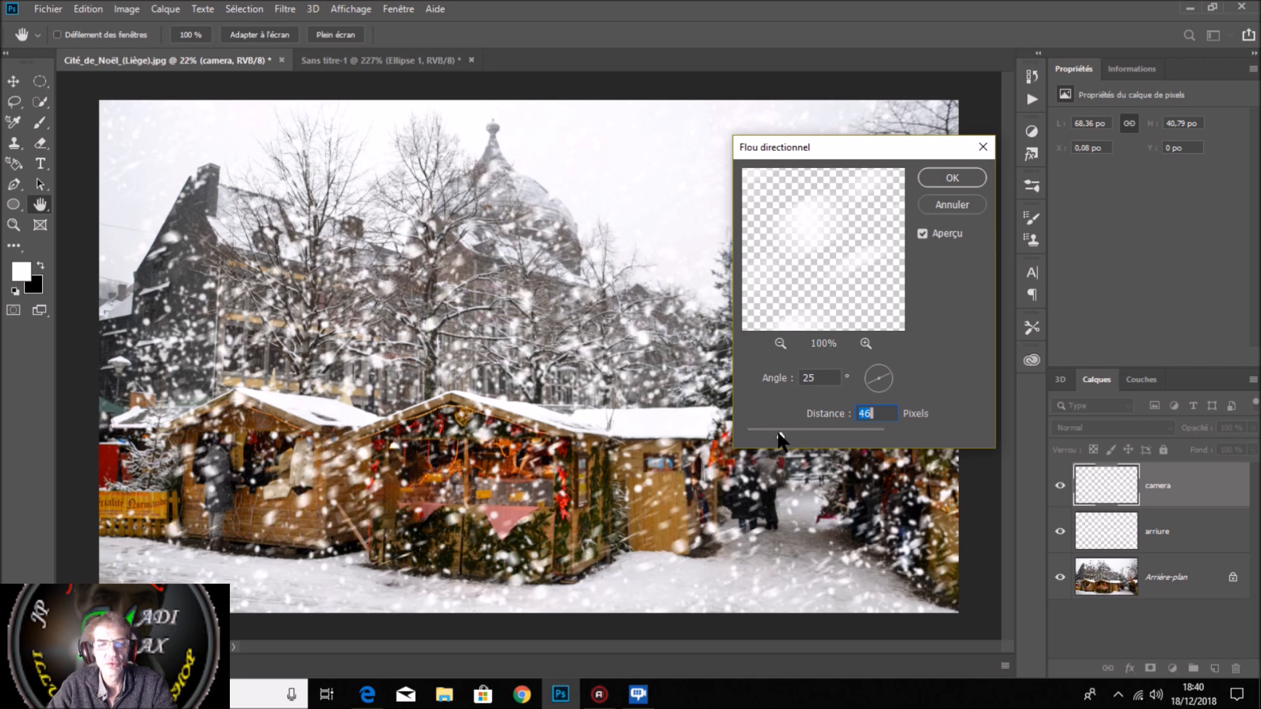
pyautogui.click(952, 178)
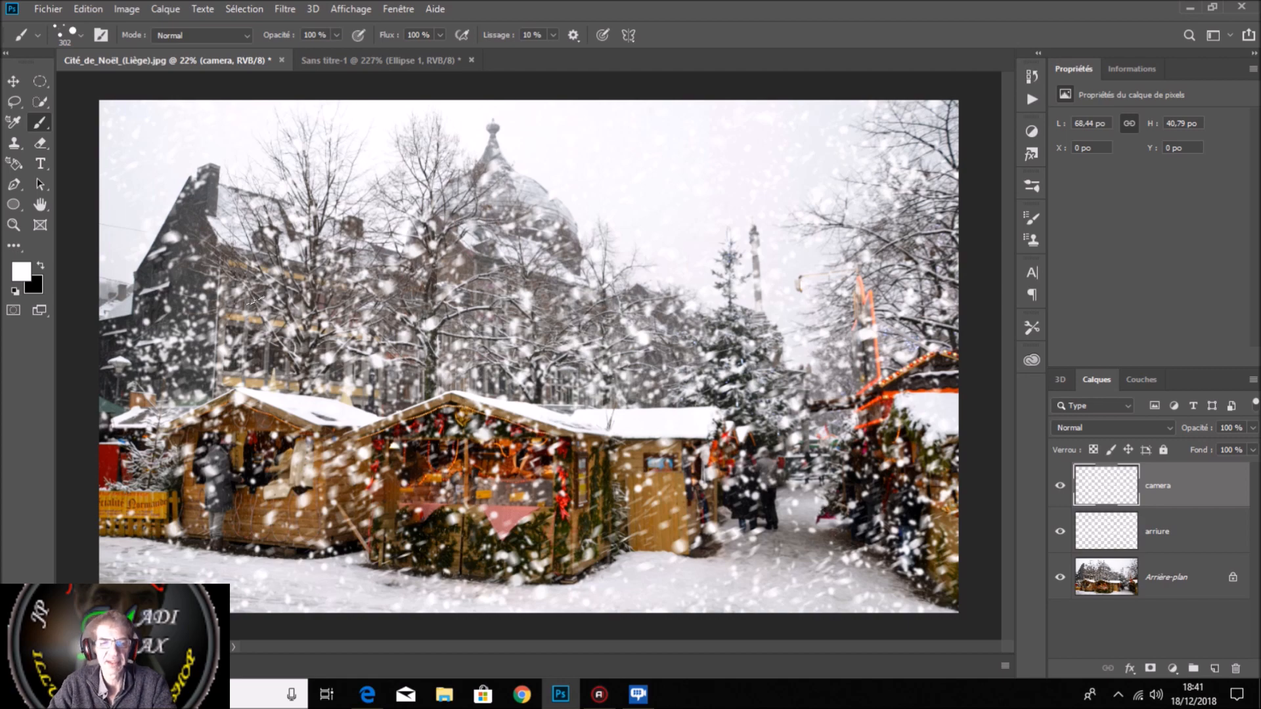
# Step: Apply a Flou gaussien with a 4,9 pixel radius to the camera layer
pyautogui.click(283, 8)
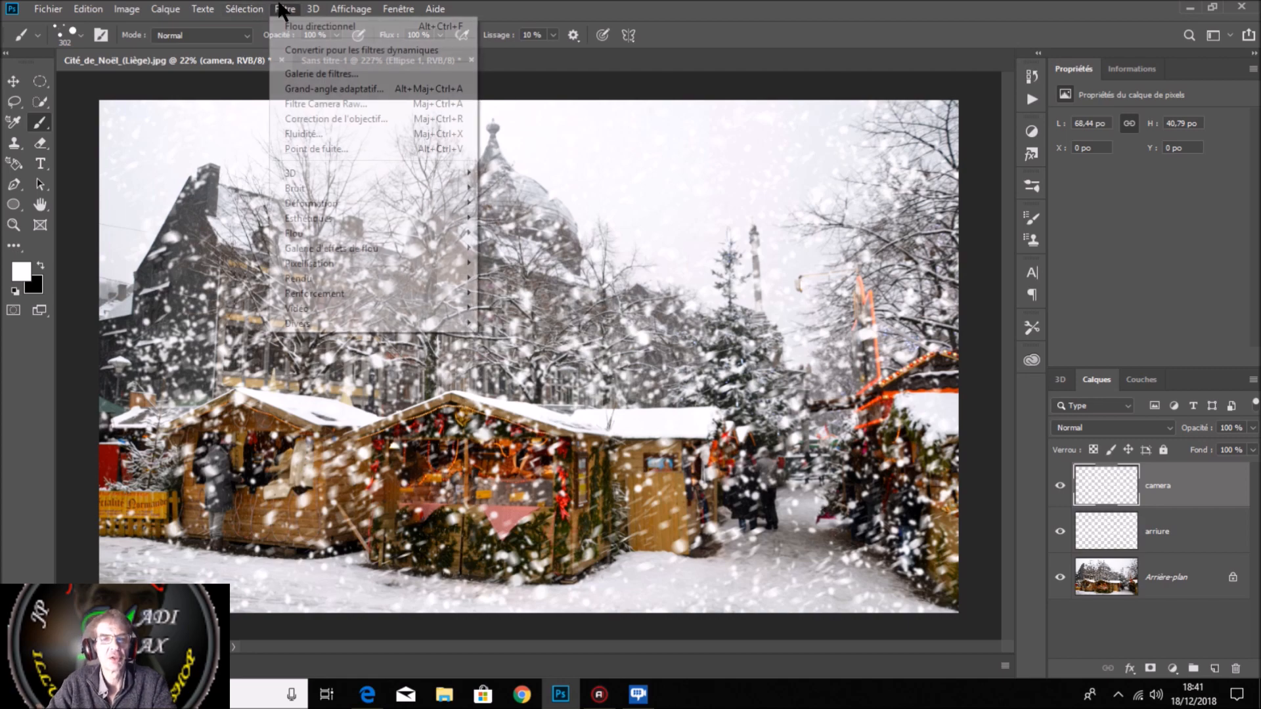
pyautogui.moveTo(371, 235)
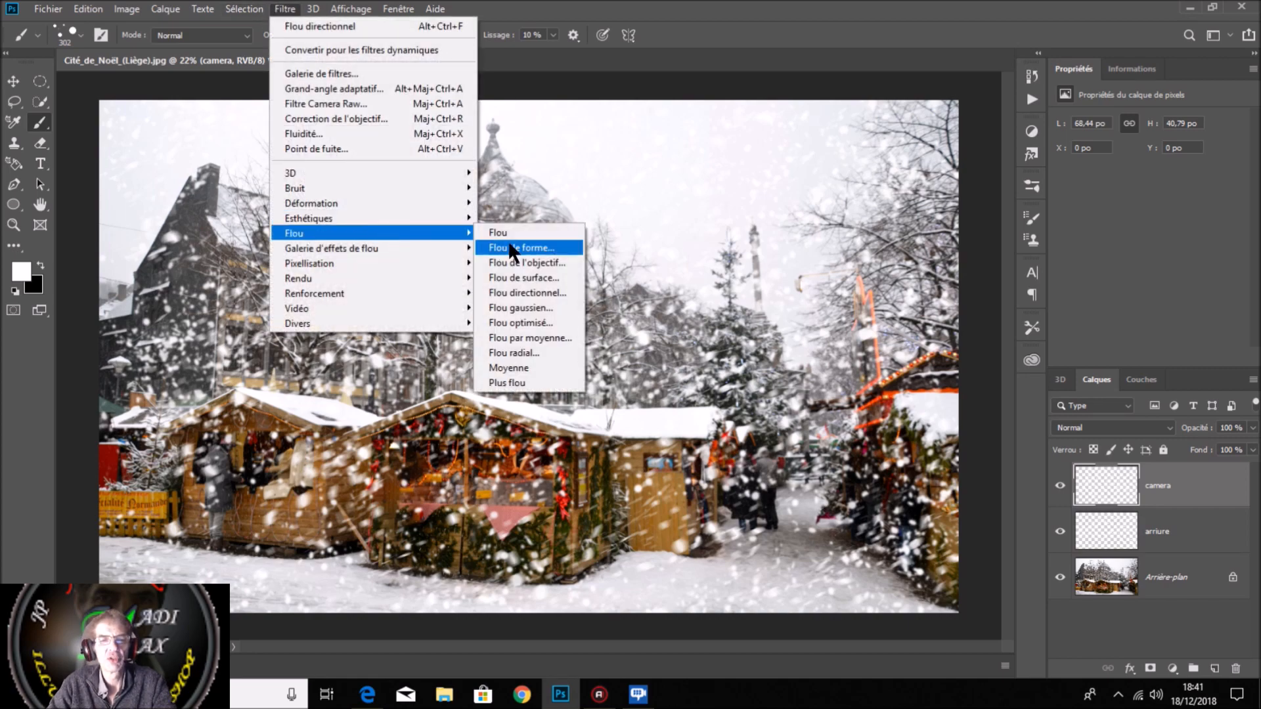
pyautogui.click(543, 308)
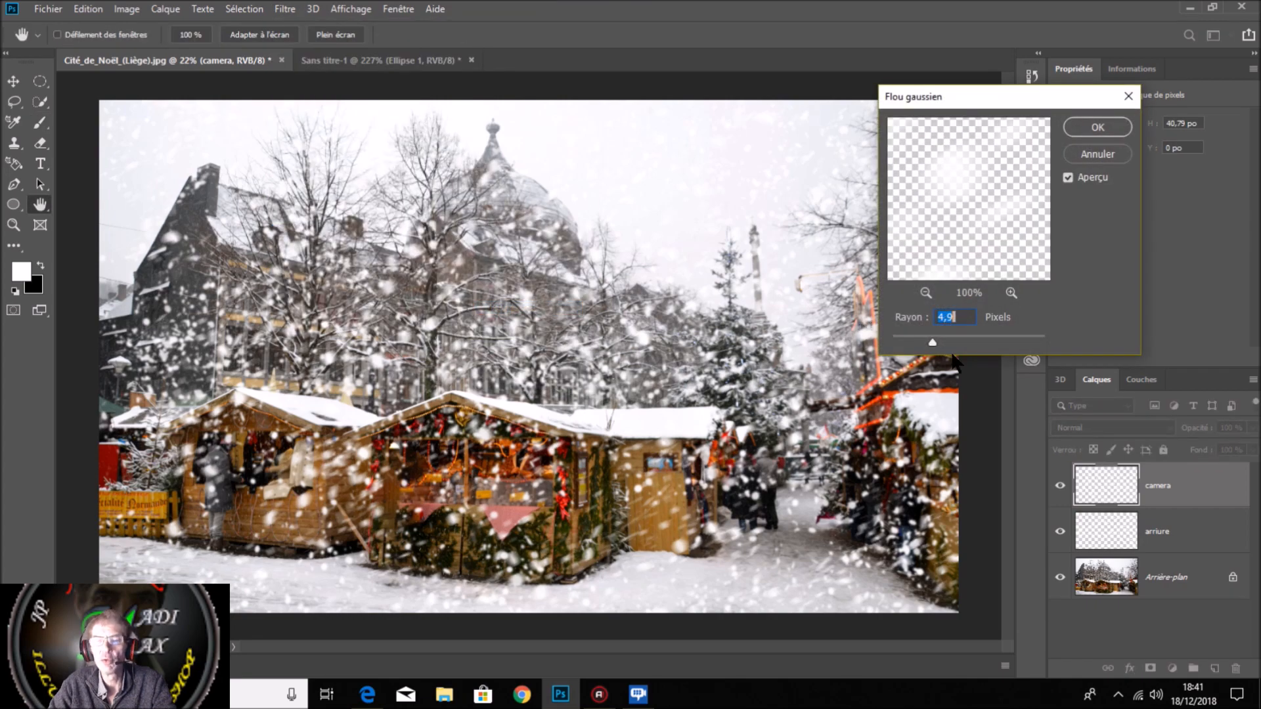
pyautogui.click(1098, 129)
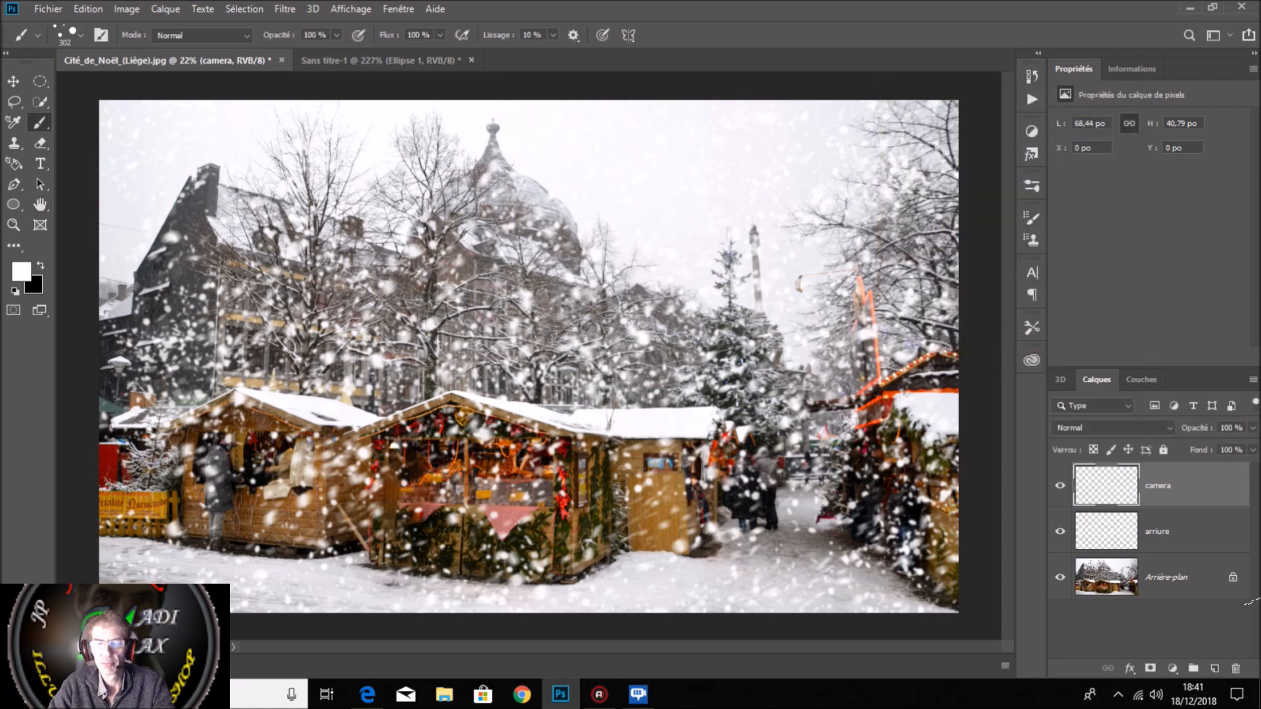
# Step: Compare the photo with and without the camera layer, and reduce that layer's opacity to 79%
pyautogui.click(1059, 487)
pyautogui.click(1059, 487)
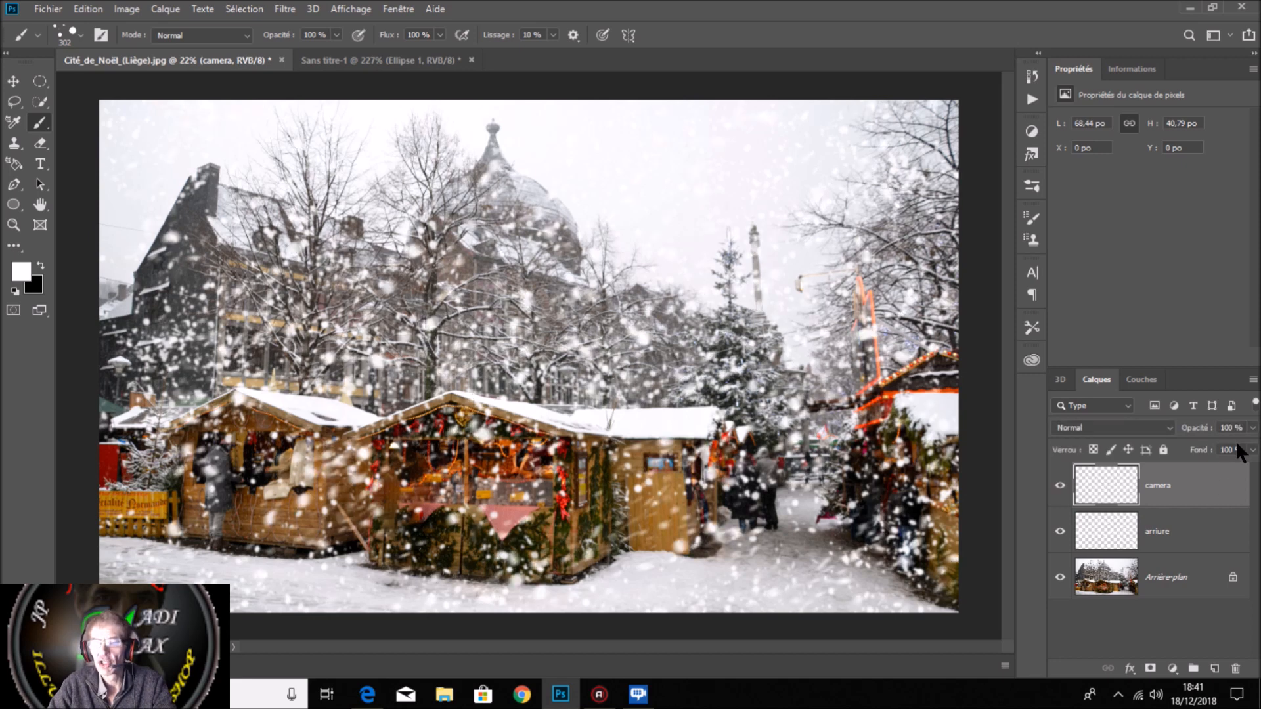
pyautogui.click(1251, 428)
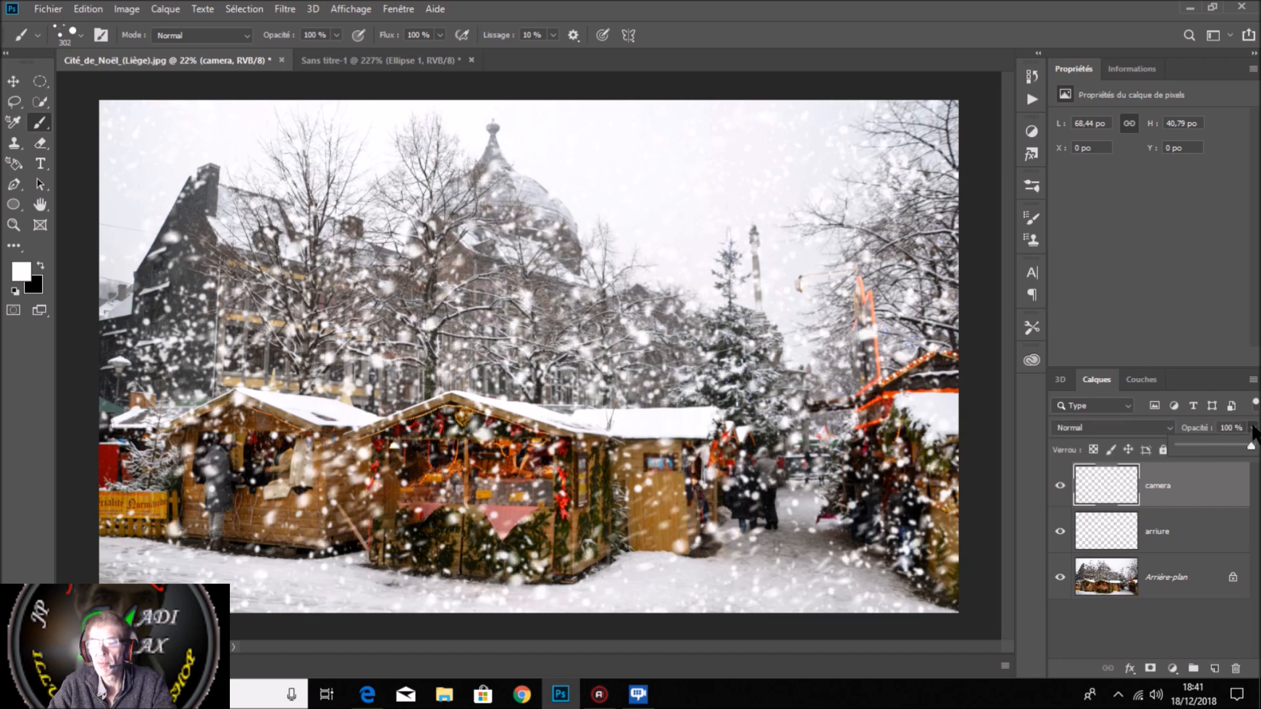
pyautogui.click(1225, 444)
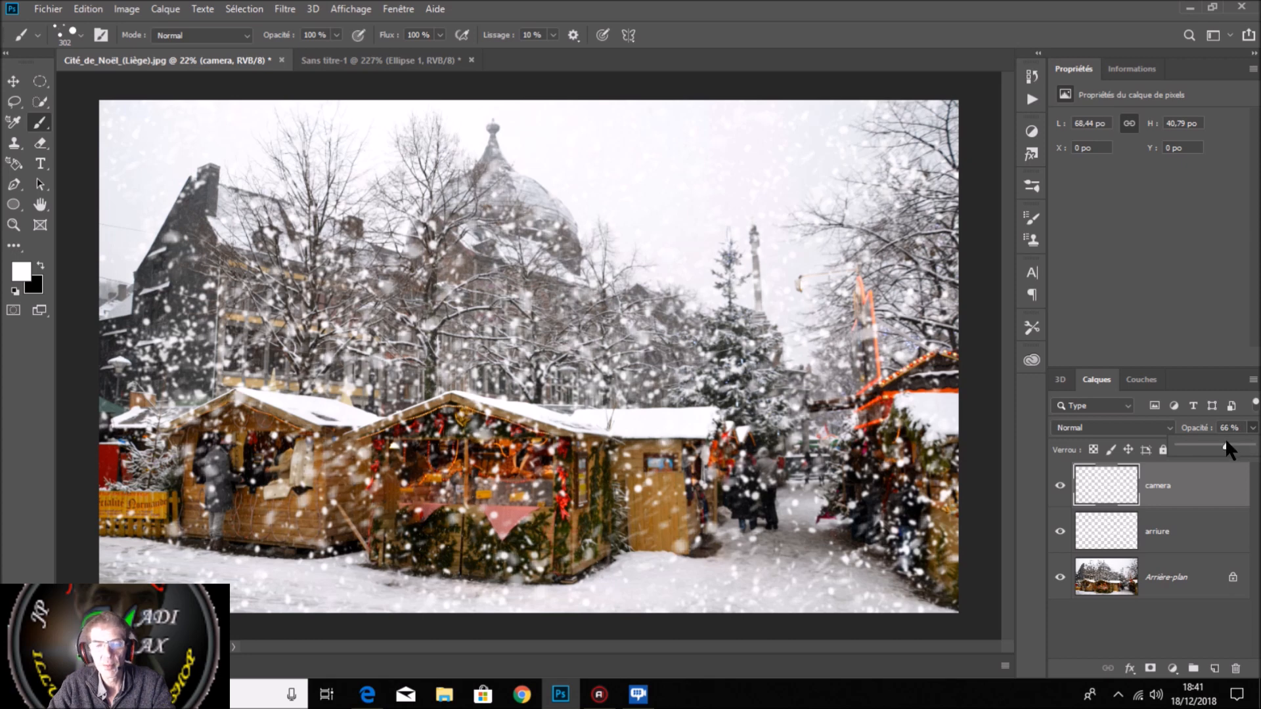
pyautogui.moveTo(1217, 446); pyautogui.dragTo(1228, 447)
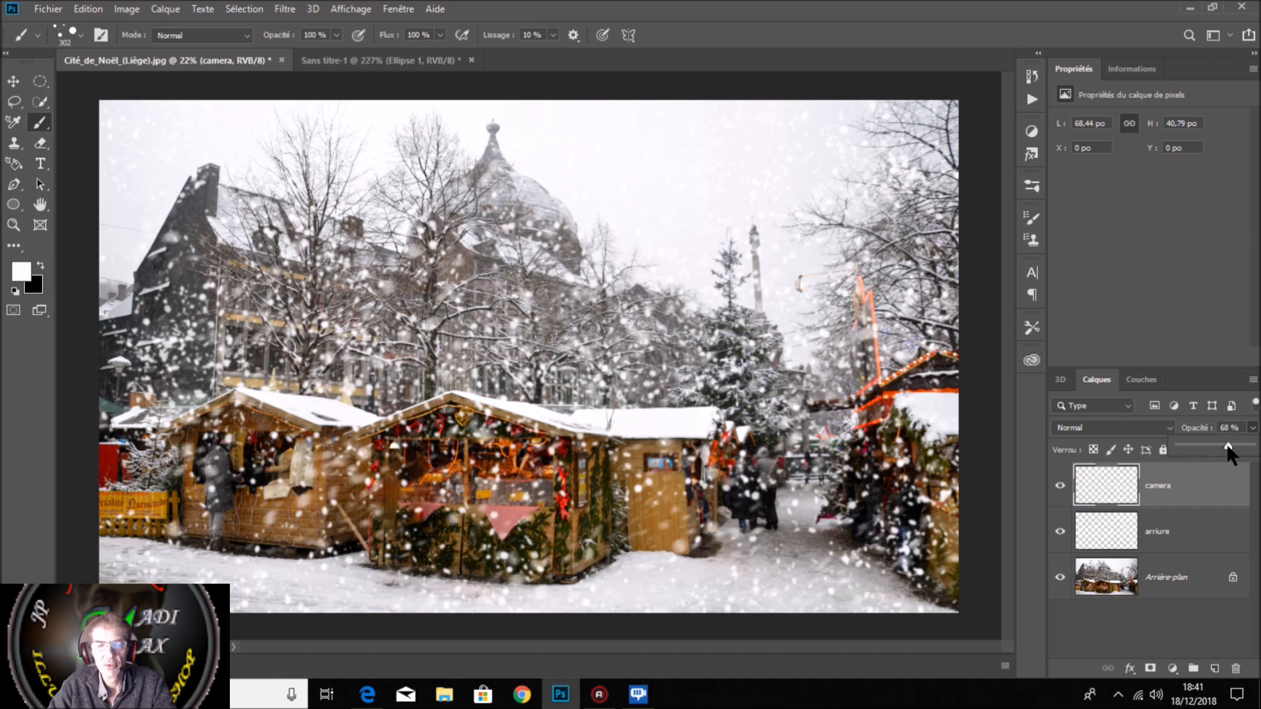
pyautogui.moveTo(1228, 452); pyautogui.dragTo(1229, 453)
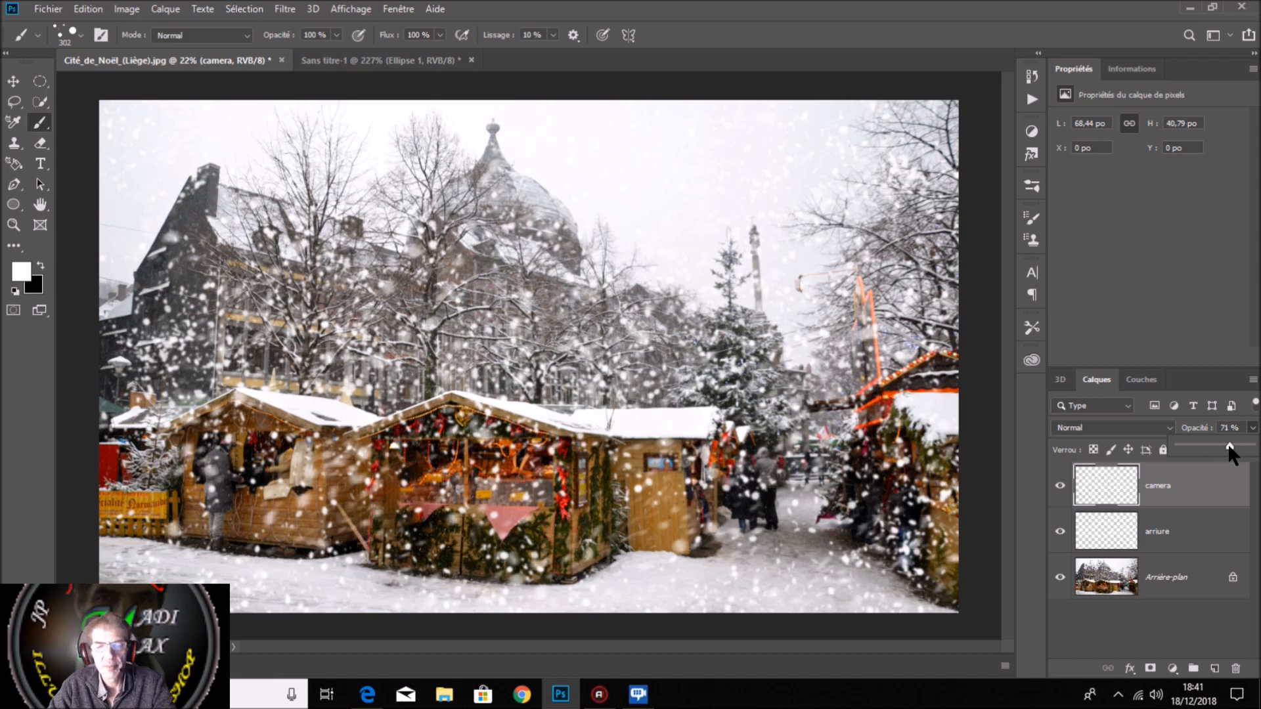
pyautogui.moveTo(1231, 452); pyautogui.dragTo(1239, 455)
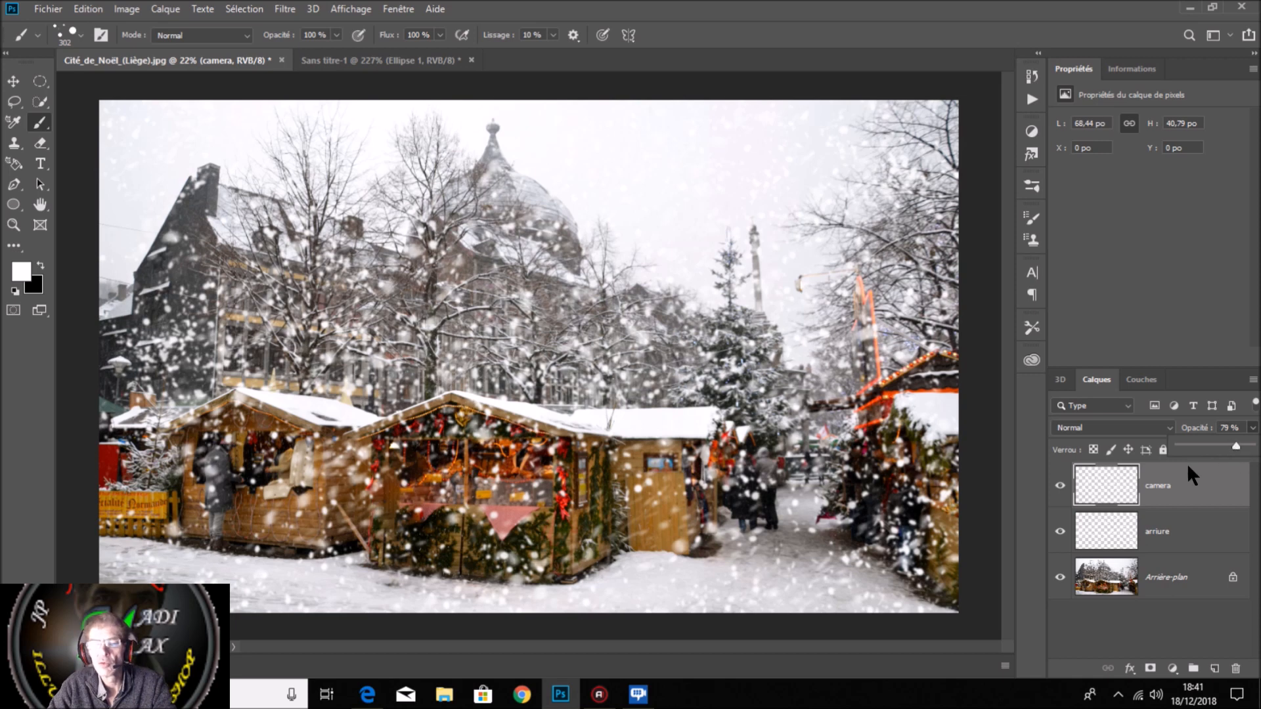